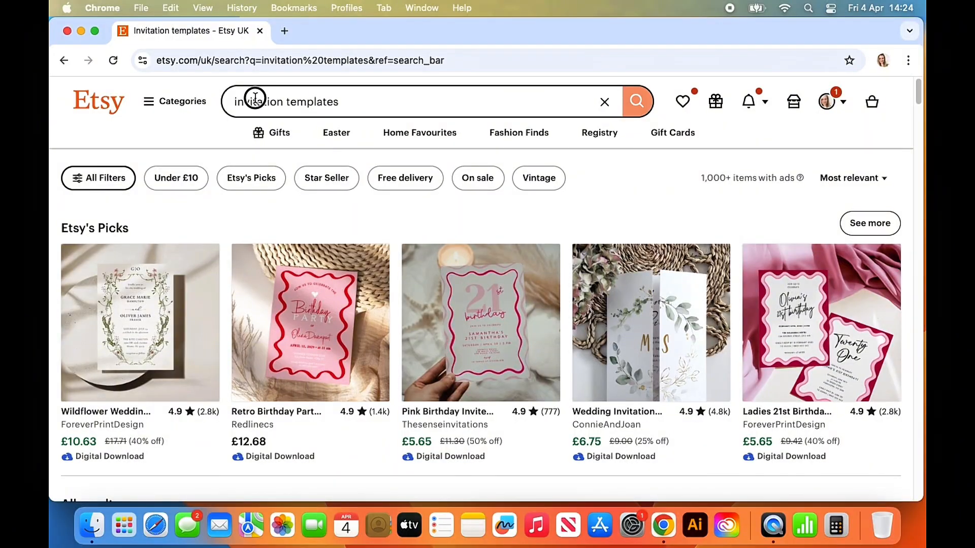
Search for "invitation mockups" and look through the listings in the results
left_click(255, 98)
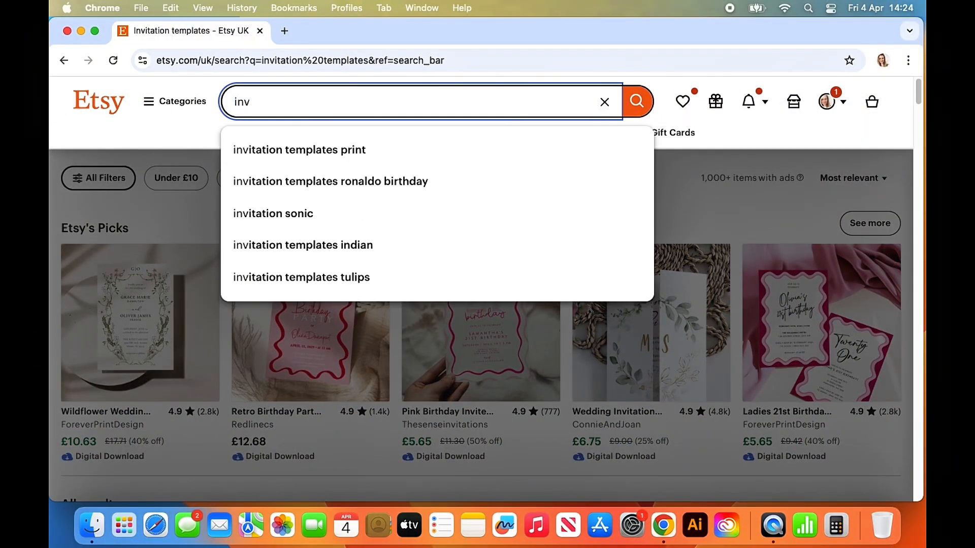
type("invitation mockups")
key("Return")
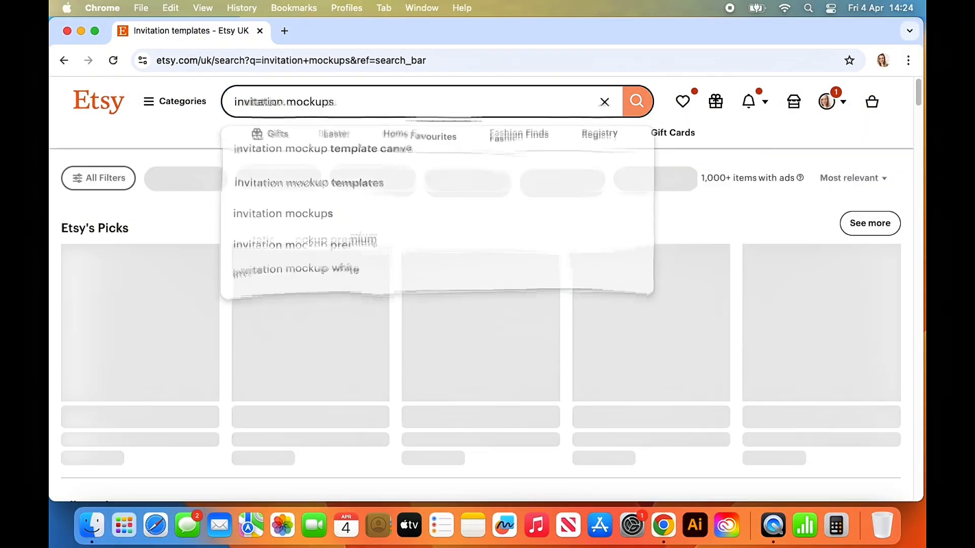
scroll(566, 253, "down", 10)
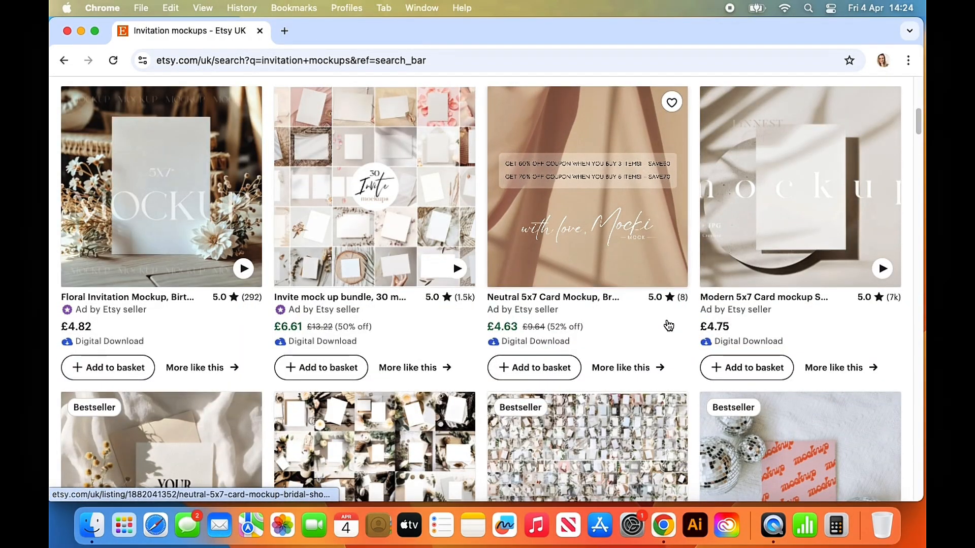
scroll(686, 350, "down", 3)
scroll(695, 356, "down", 6)
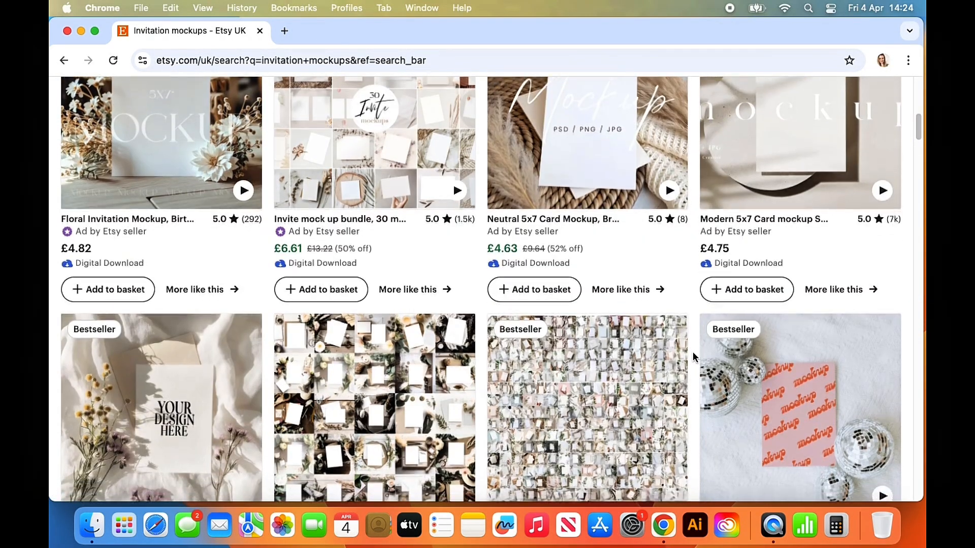
scroll(692, 356, "down", 11)
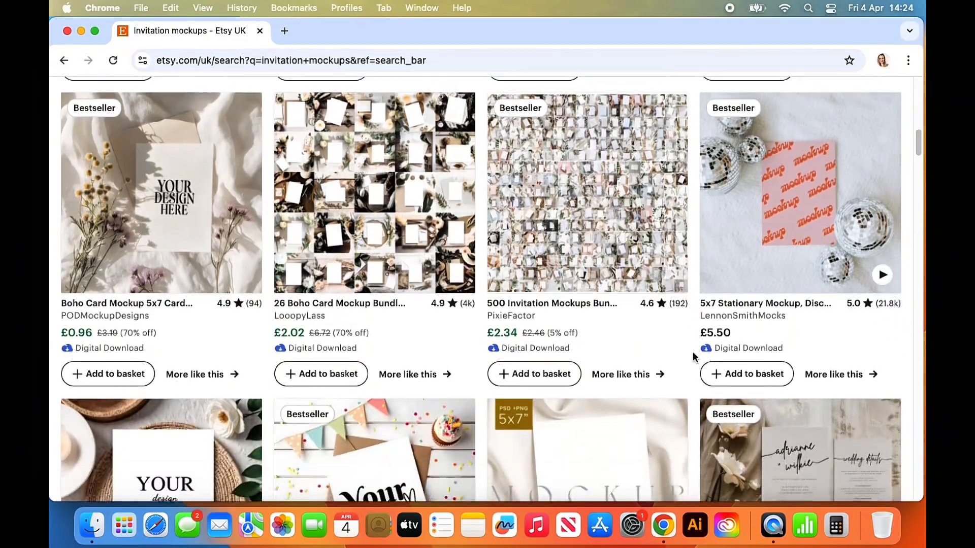
scroll(693, 351, "down", 20)
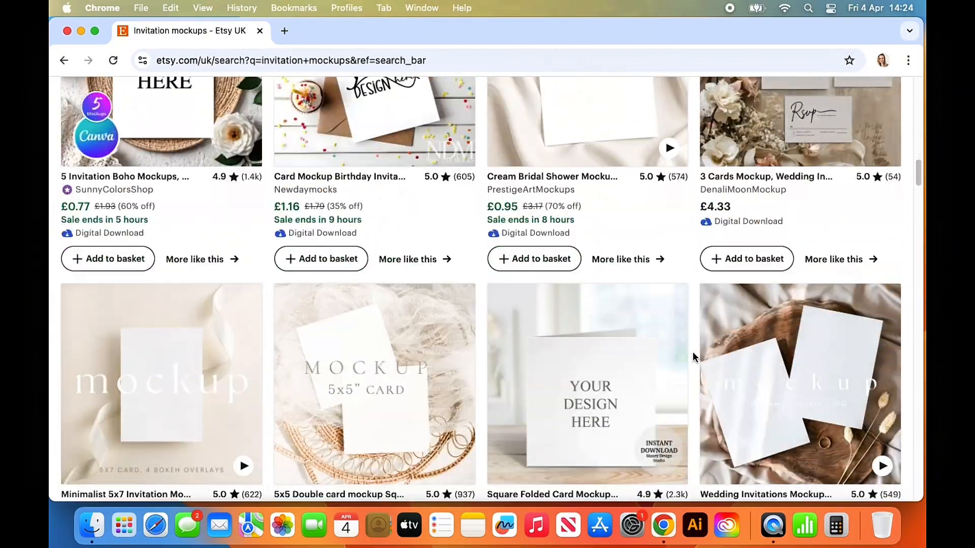
scroll(692, 351, "down", 20)
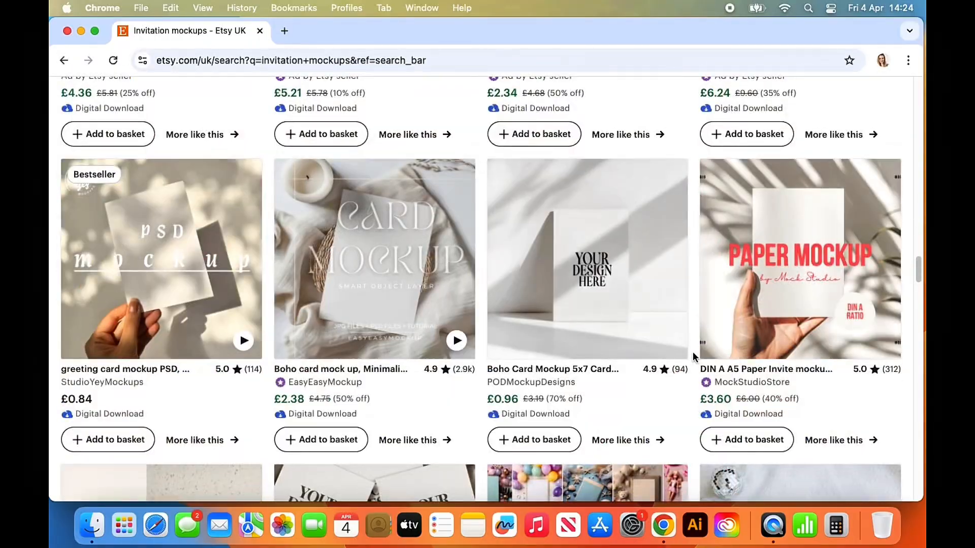
Open the EasyEasyMockup boho card mockup listing and go through its product images
left_click(370, 294)
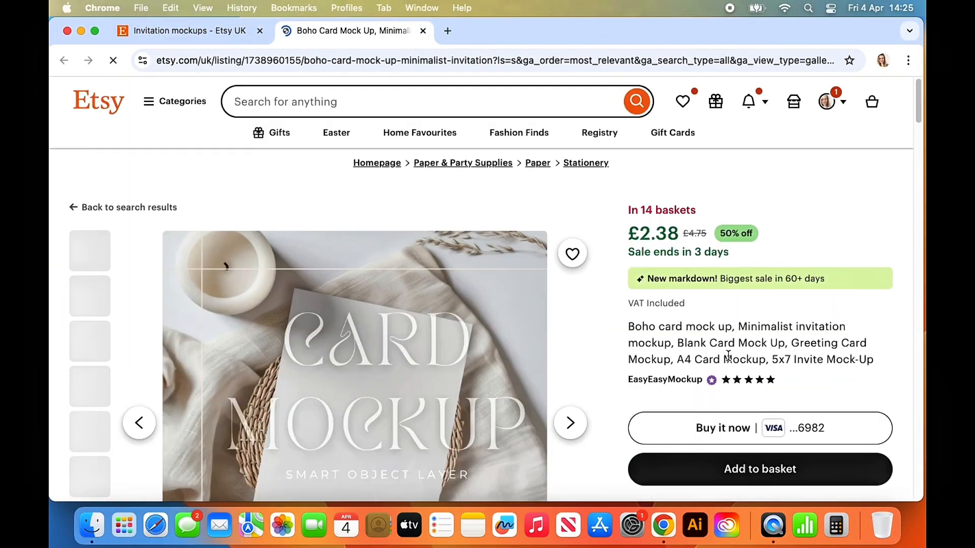
scroll(605, 359, "down", 2)
scroll(605, 360, "down", 3)
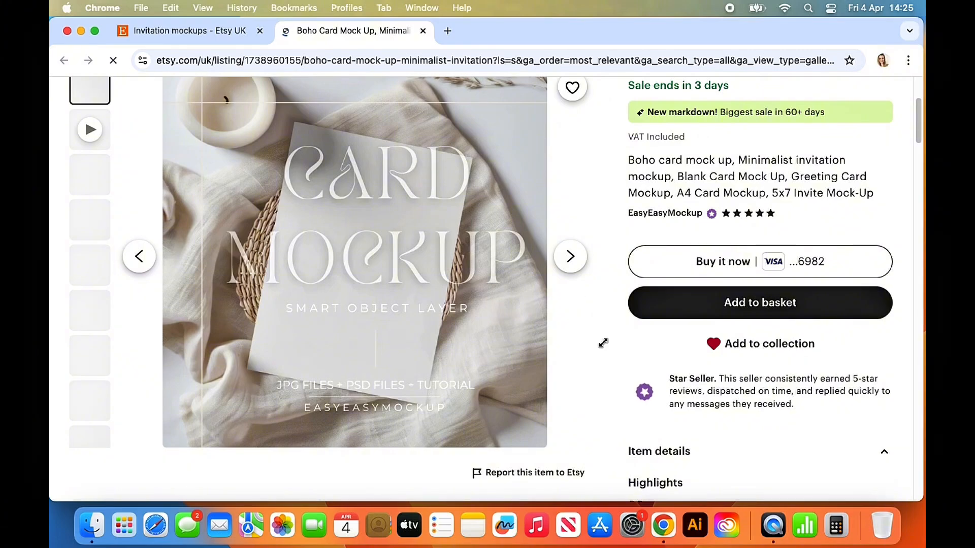
scroll(602, 343, "up", 2)
left_click(570, 323)
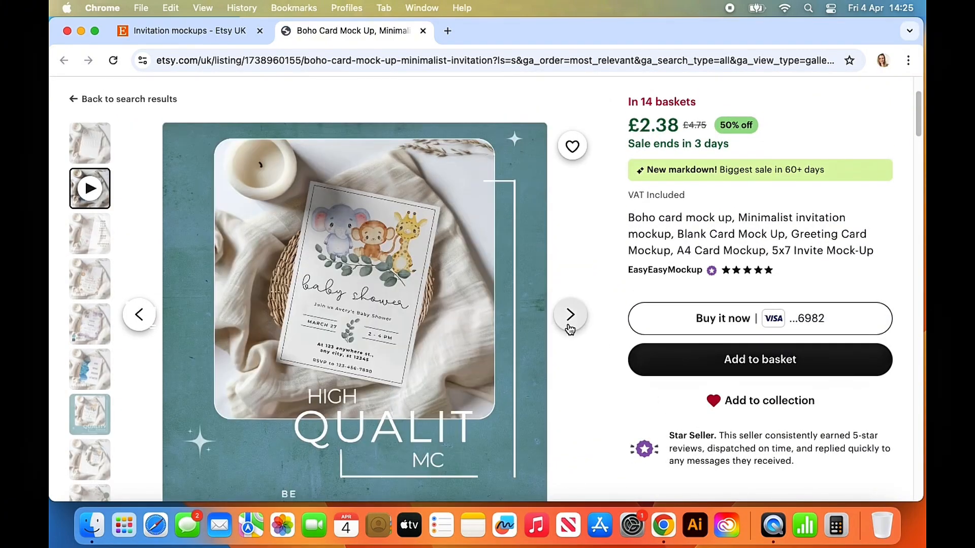
left_click(569, 327)
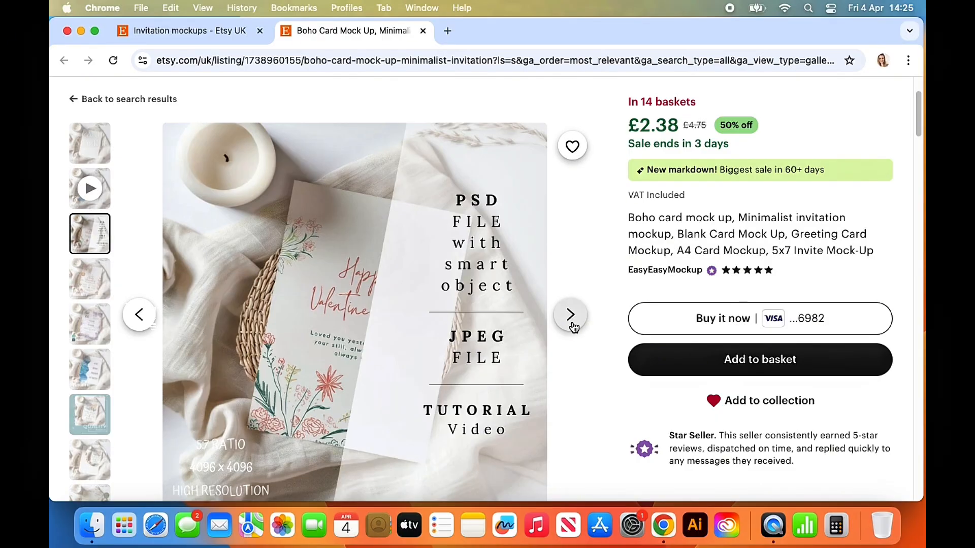
left_click(571, 324)
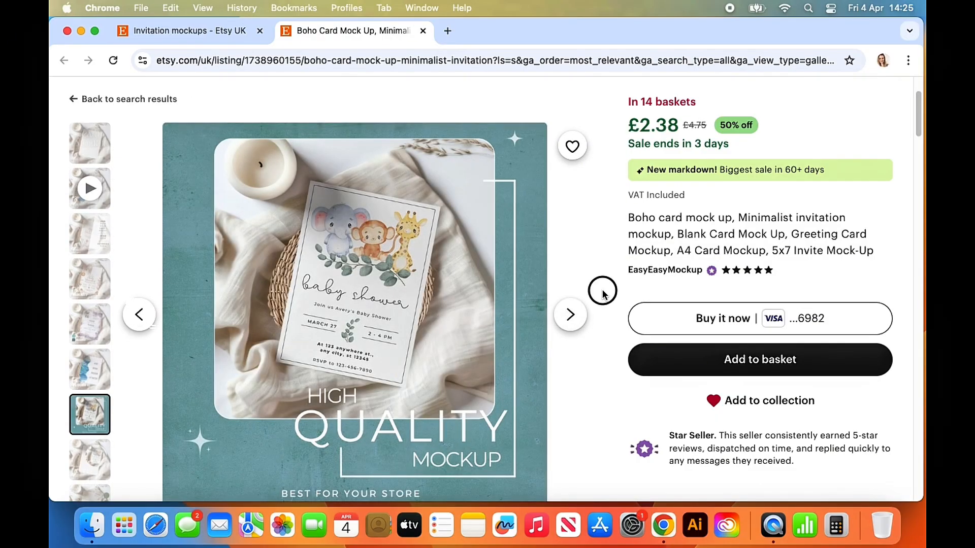
Visit the EasyEasyMockup shop and look over the mockups in its Invitation Card section
left_click(655, 272)
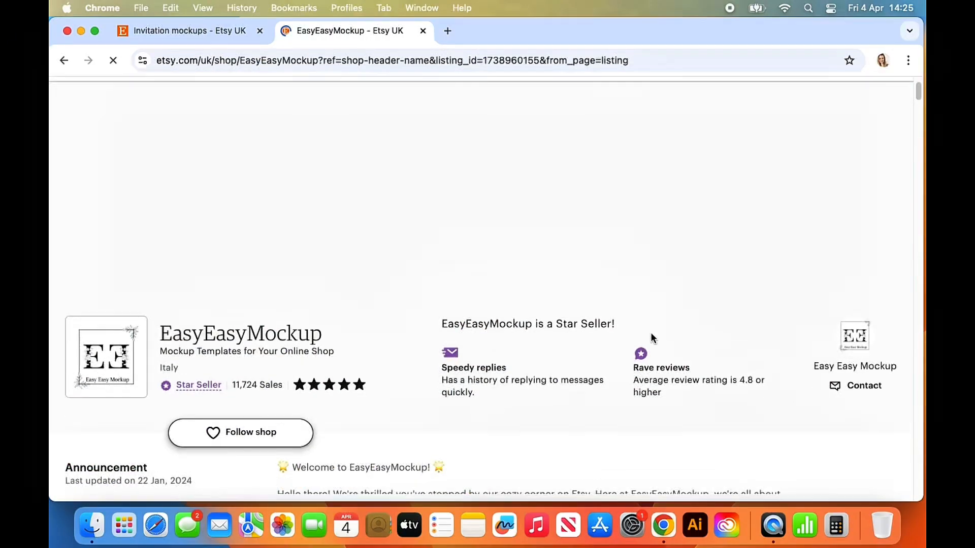
scroll(648, 348, "down", 5)
scroll(648, 347, "down", 8)
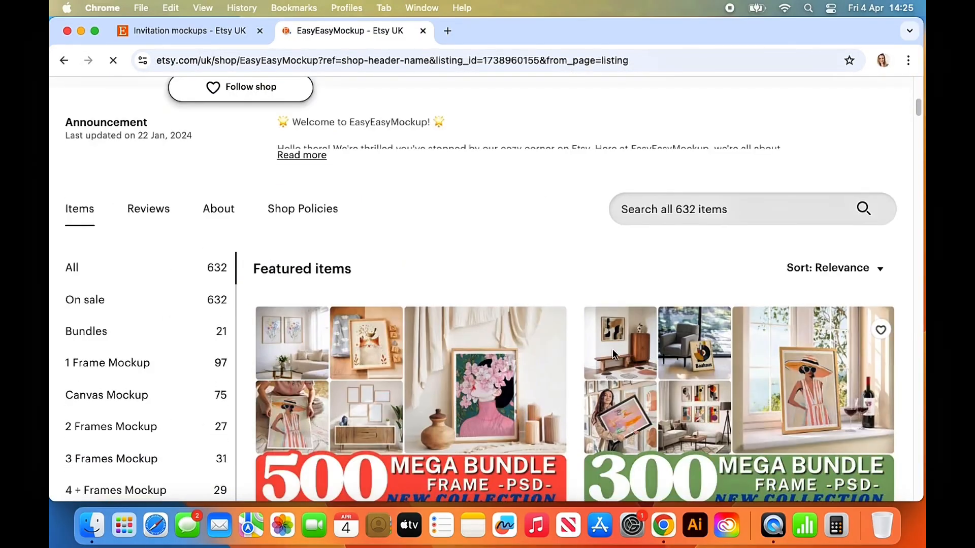
scroll(592, 355, "down", 3)
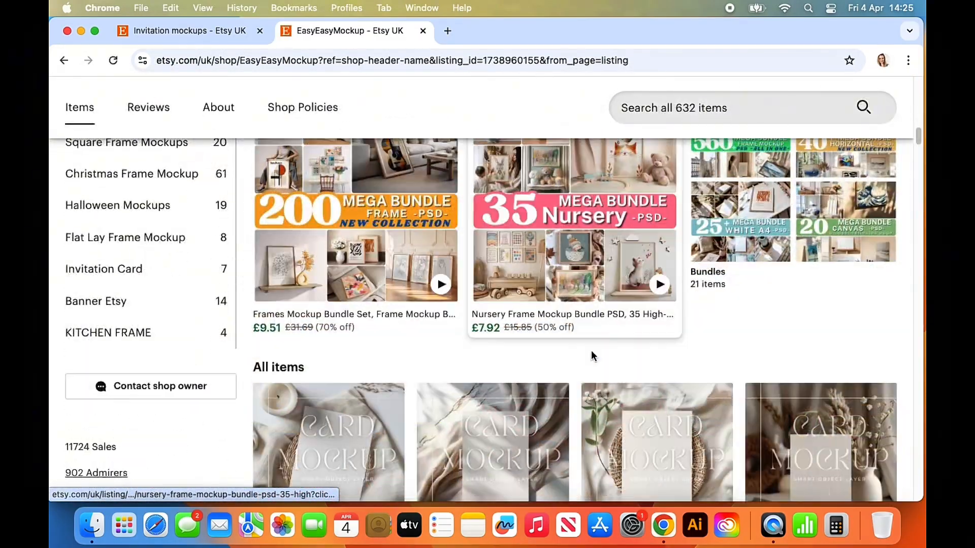
left_click(124, 270)
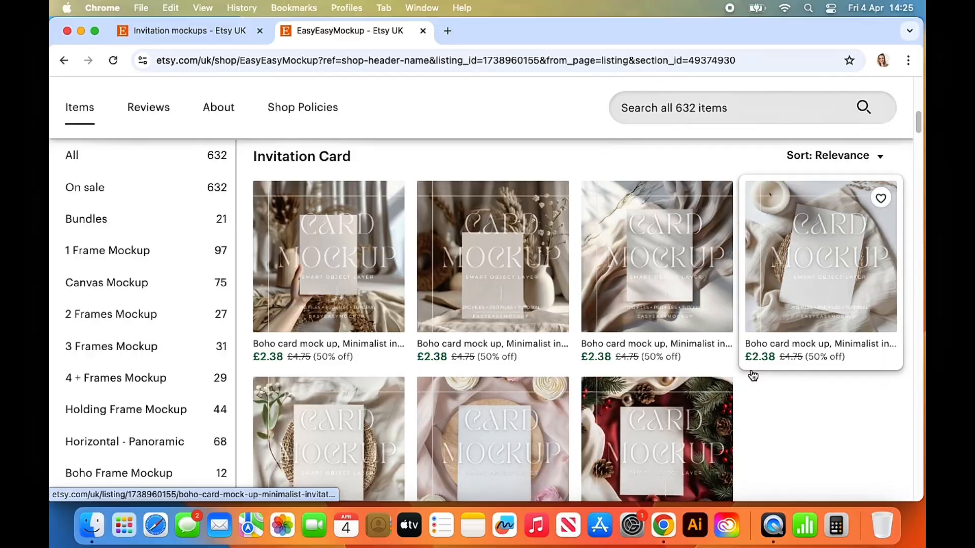
scroll(751, 374, "down", 3)
scroll(752, 371, "down", 2)
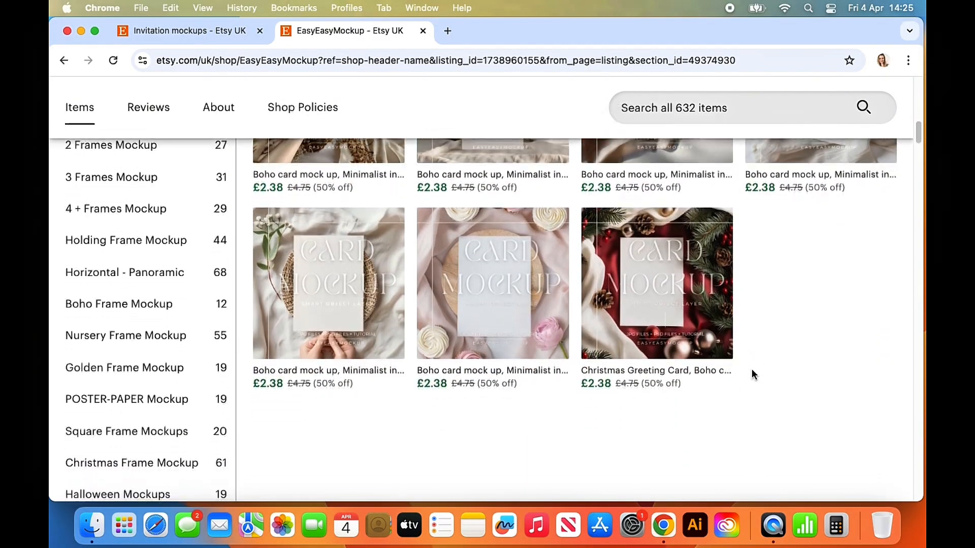
scroll(752, 372, "up", 4)
scroll(752, 374, "up", 10)
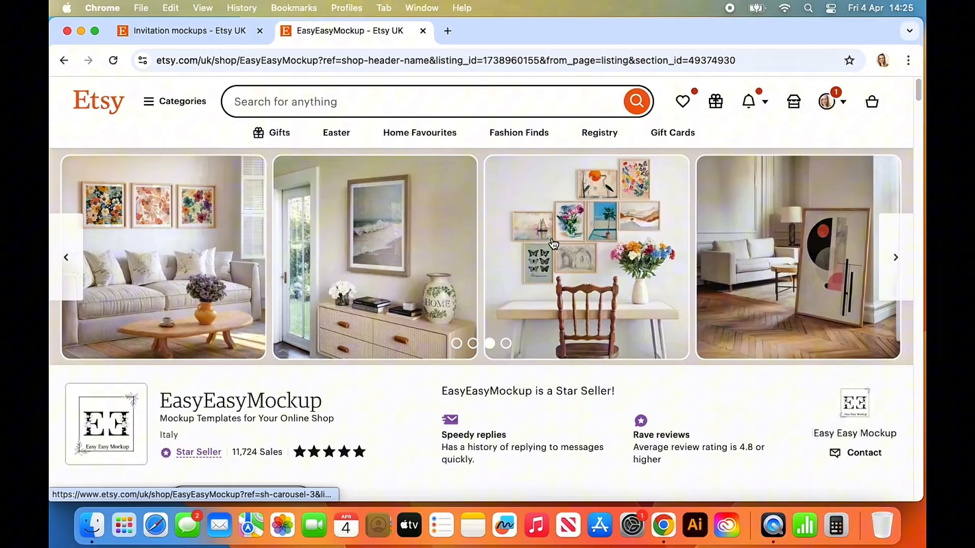
Search the whole marketplace for "iphone mockup"
left_click(348, 106)
type("iphone mockup")
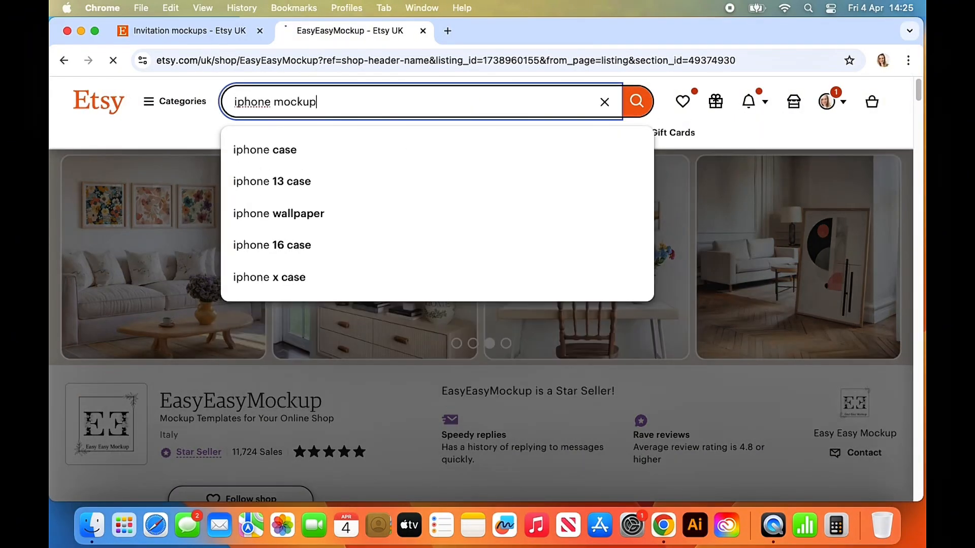
key("Return")
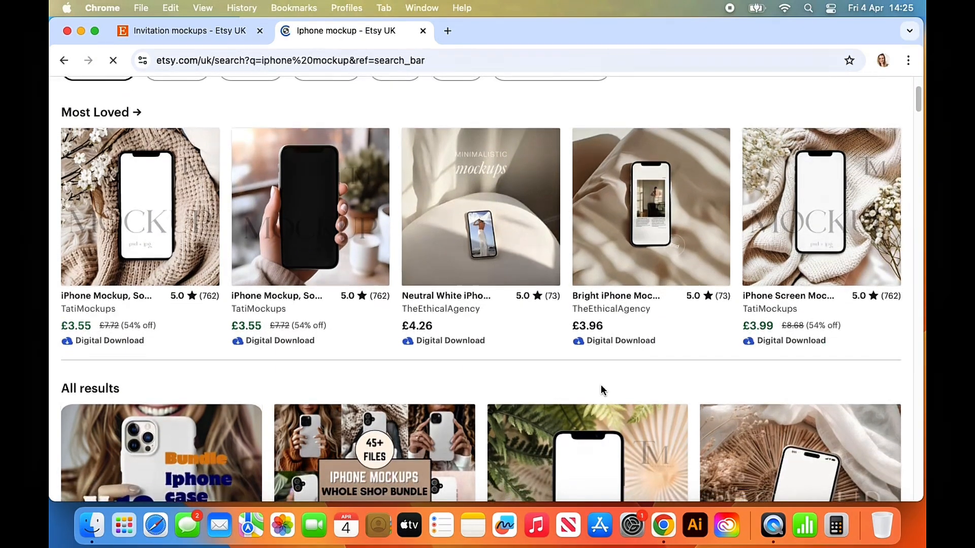
Examine the iPhone mockup listings for phone screen, phone case and combined card-and-phone styles
scroll(602, 390, "down", 8)
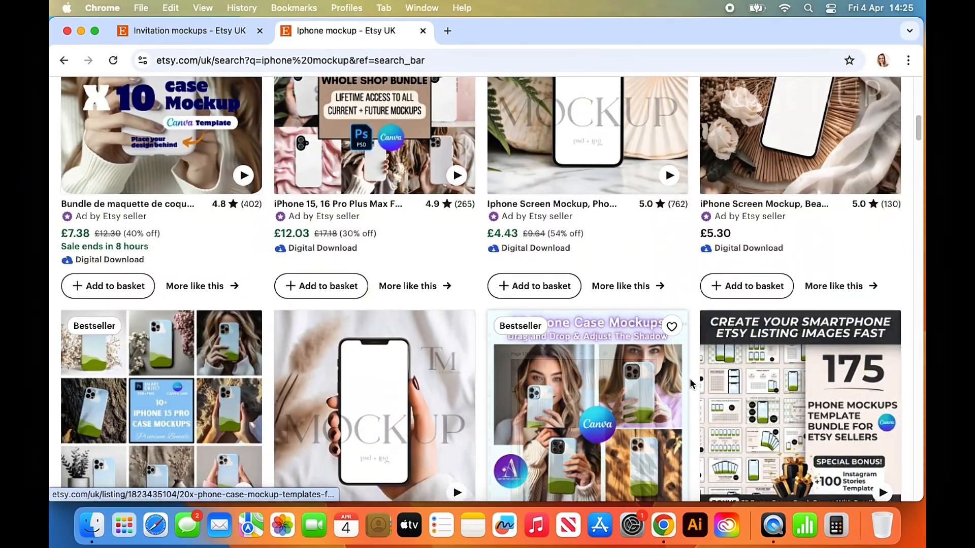
scroll(691, 378, "down", 4)
scroll(692, 380, "down", 3)
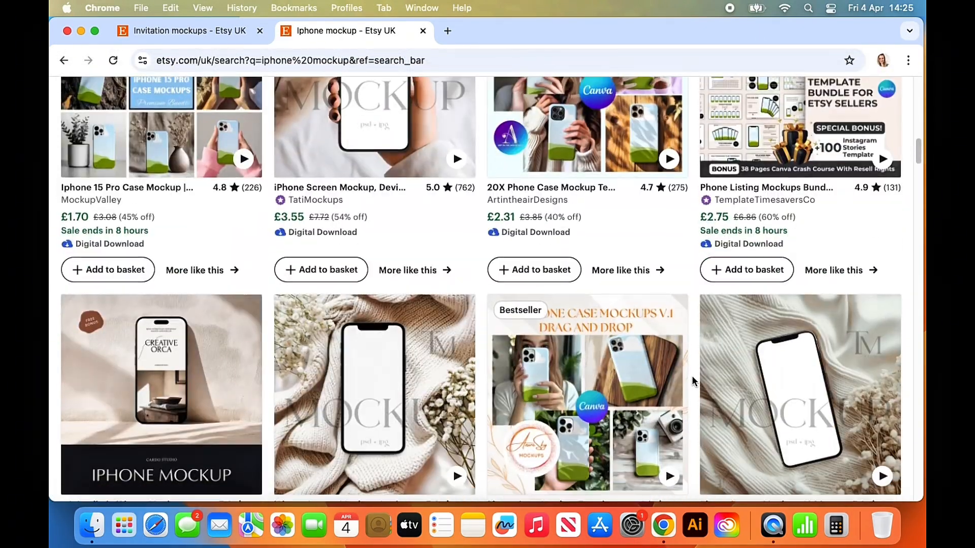
scroll(691, 381, "down", 2)
scroll(691, 386, "down", 2)
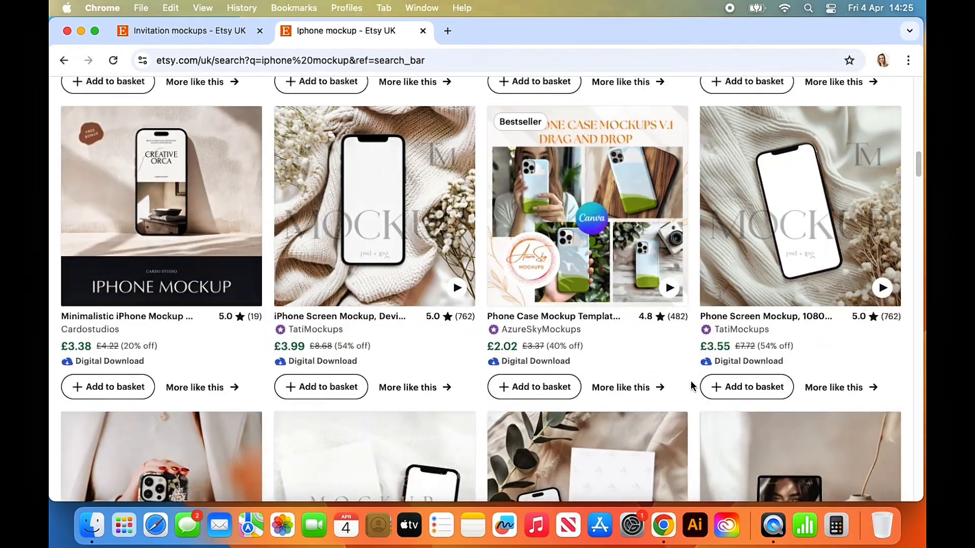
scroll(692, 386, "down", 4)
scroll(691, 386, "down", 1)
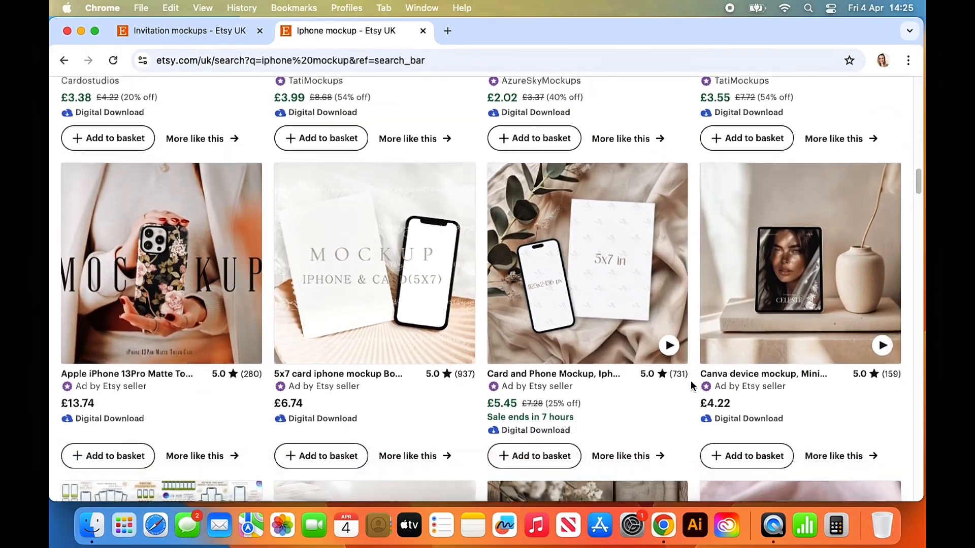
scroll(690, 386, "down", 4)
scroll(690, 386, "down", 2)
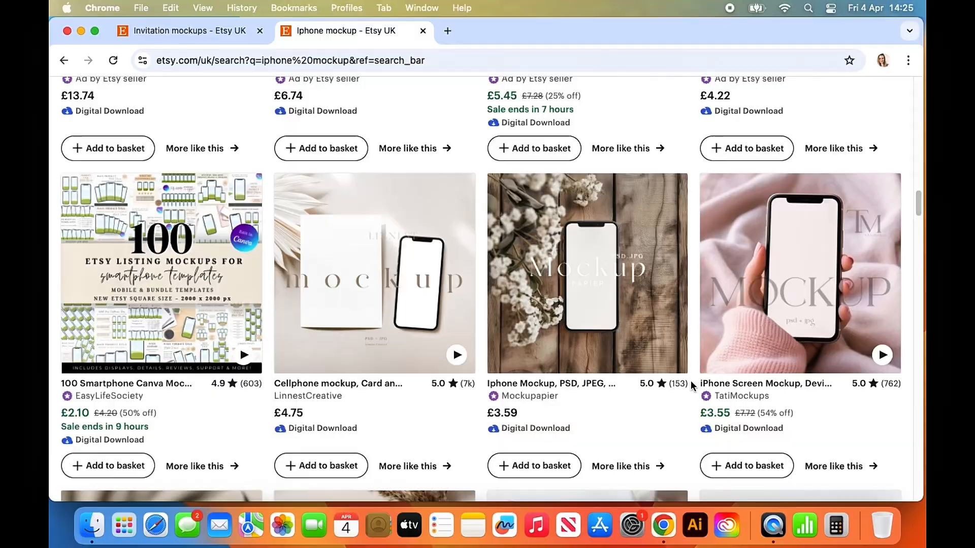
scroll(690, 386, "down", 4)
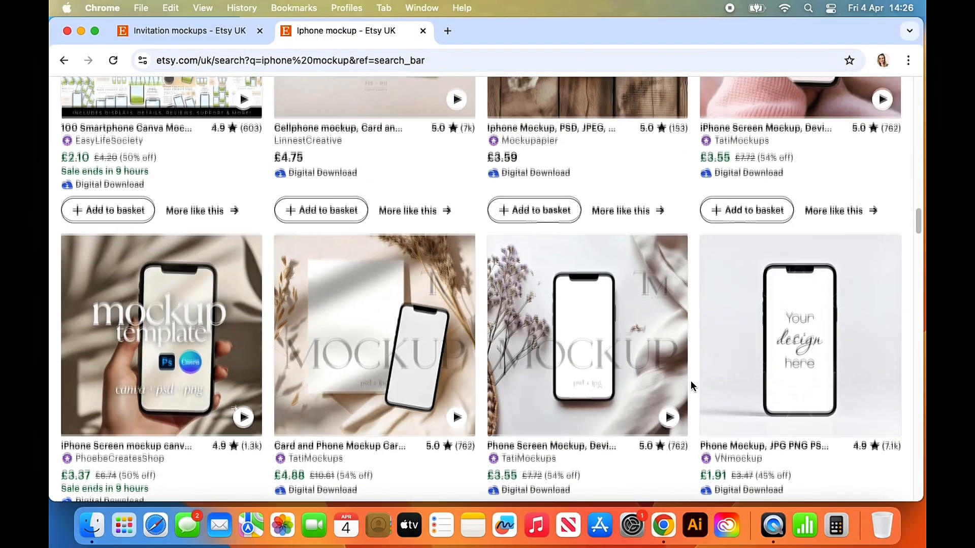
scroll(690, 386, "up", 4)
scroll(691, 386, "down", 3)
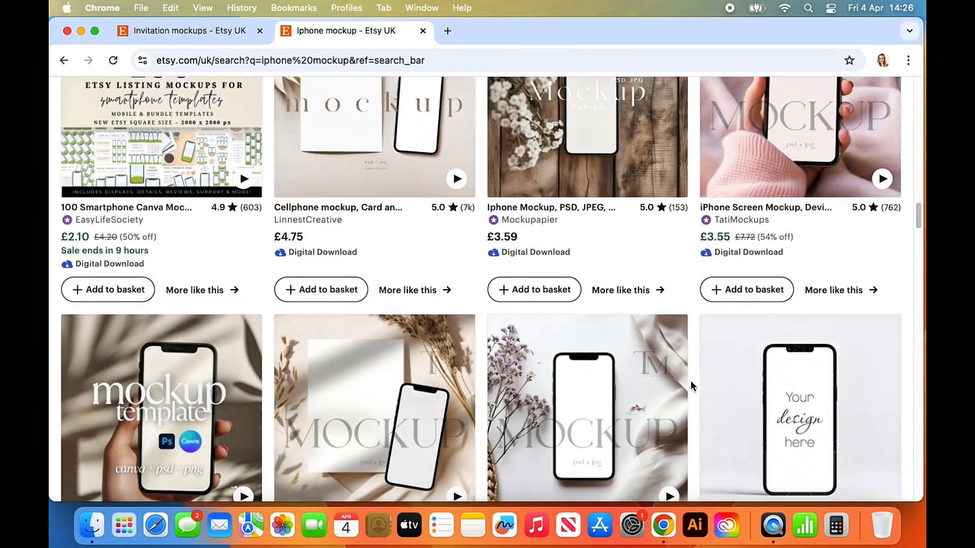
scroll(691, 385, "down", 4)
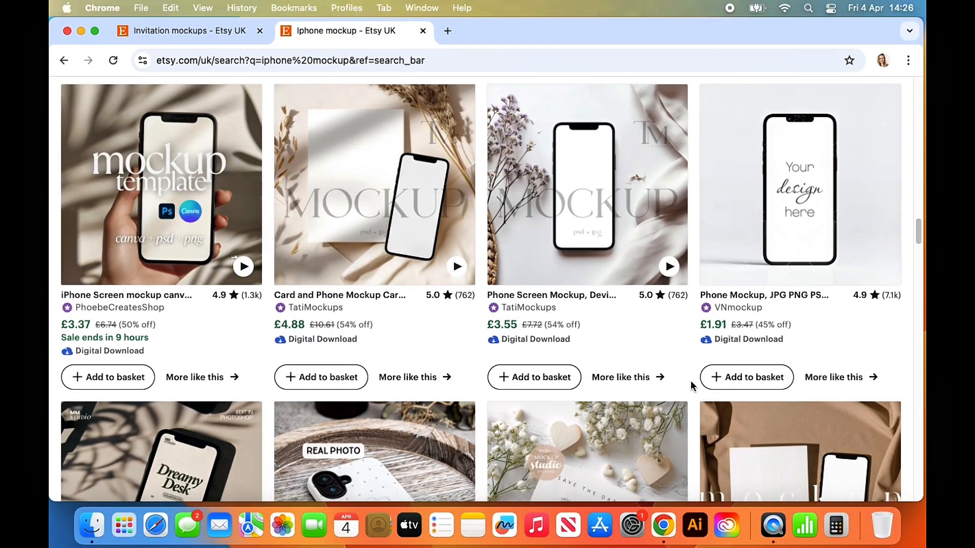
scroll(692, 386, "down", 5)
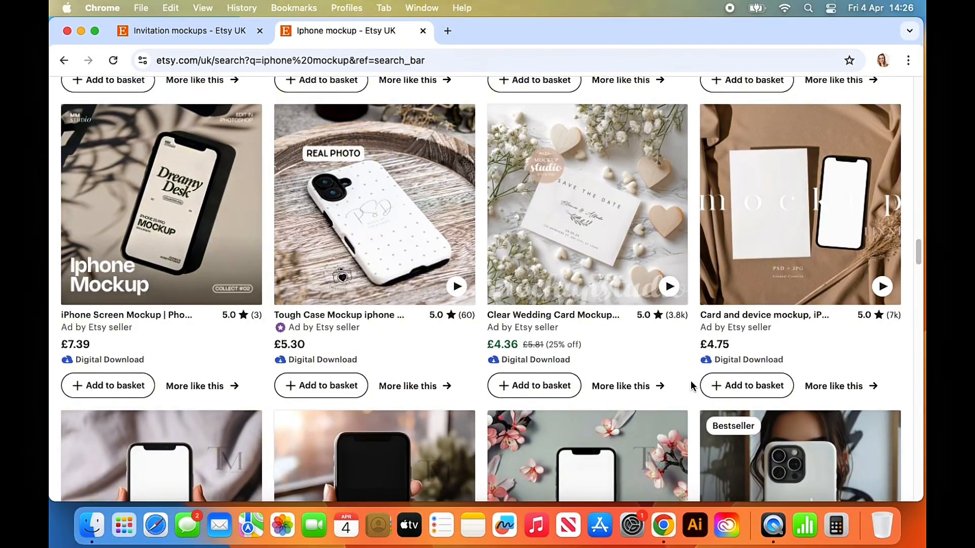
scroll(691, 386, "down", 5)
scroll(691, 386, "down", 4)
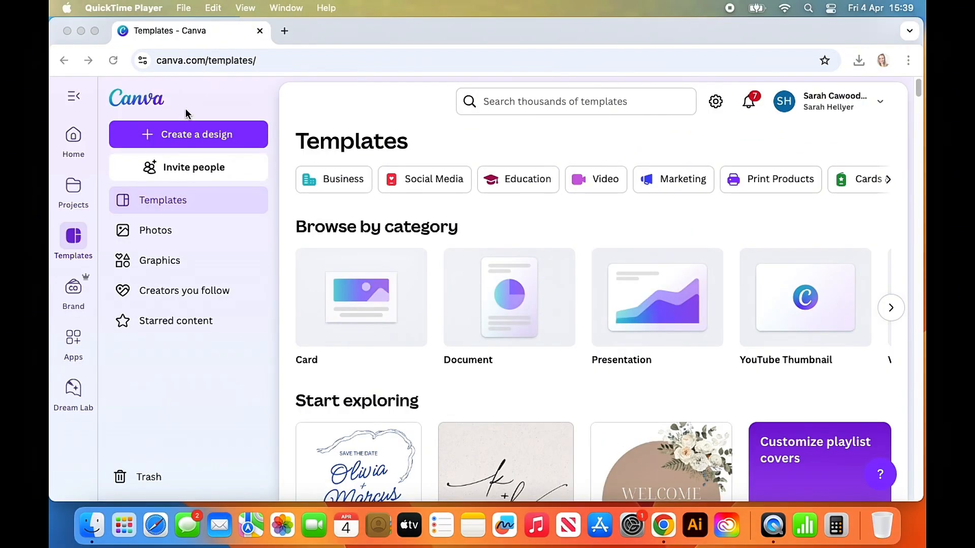
Switch to Canva and create a blank custom design of 2500 × 2000 px
left_click(182, 106)
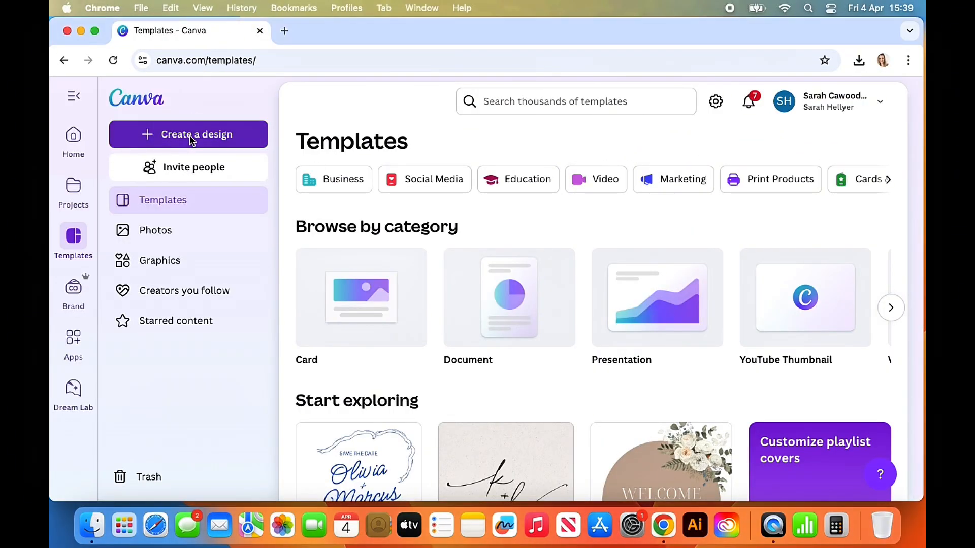
left_click(191, 136)
left_click(653, 191)
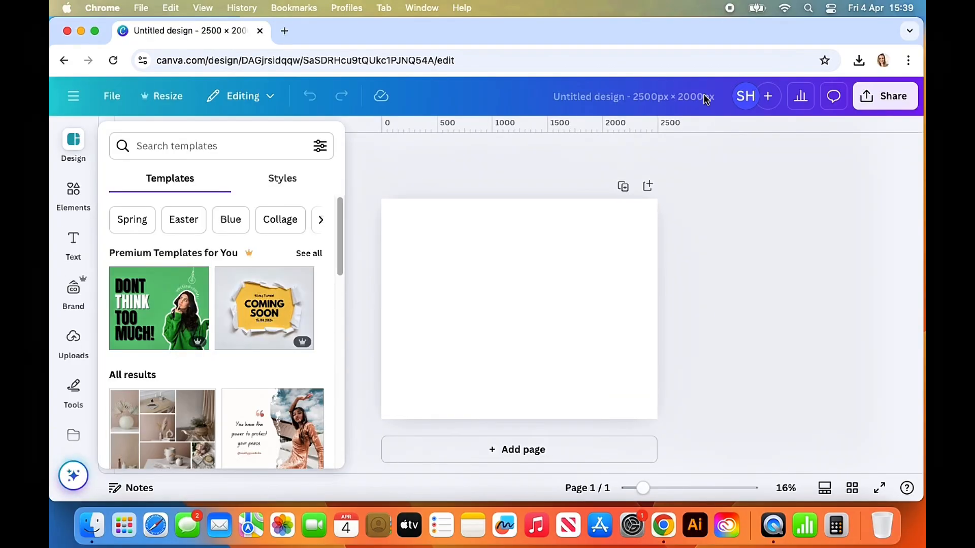
Name the design "Test Mockups" and open the stock photo library
left_click(644, 95)
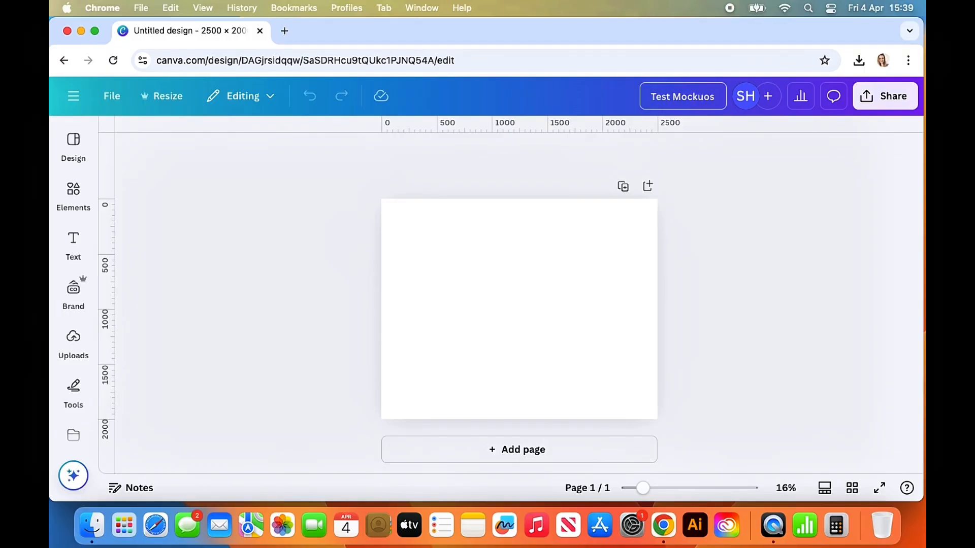
left_click(714, 265)
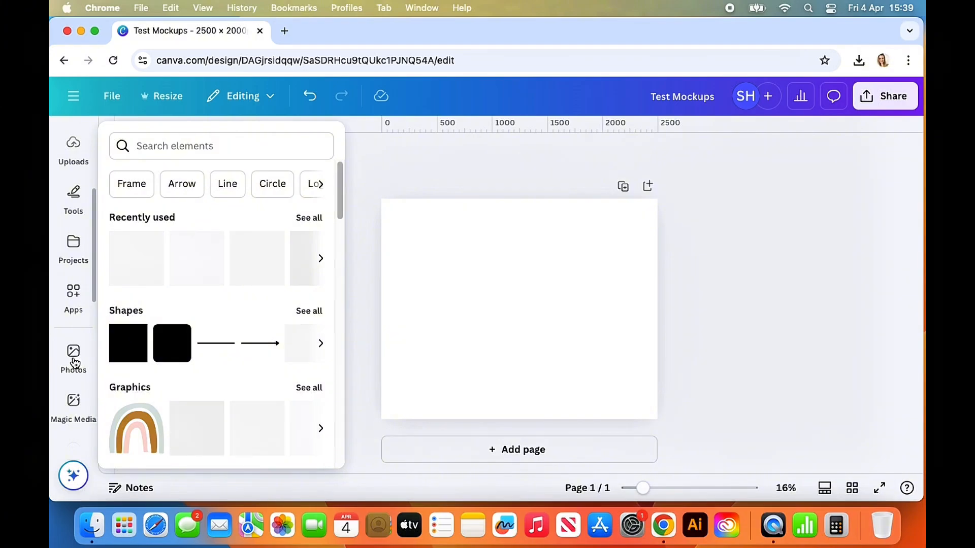
left_click(74, 363)
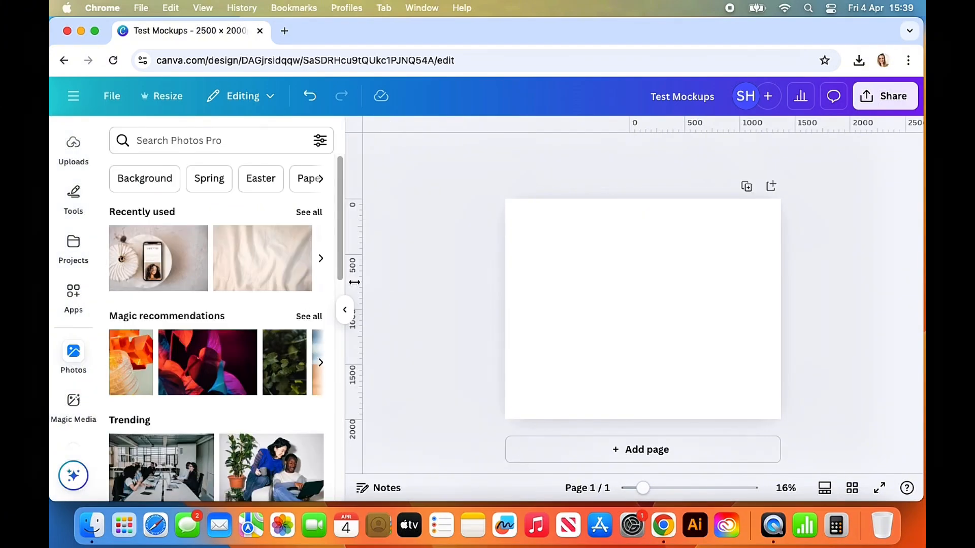
Search the stock photos for "card mockup" and look through the blank card images
left_click(199, 133)
type("card mockup")
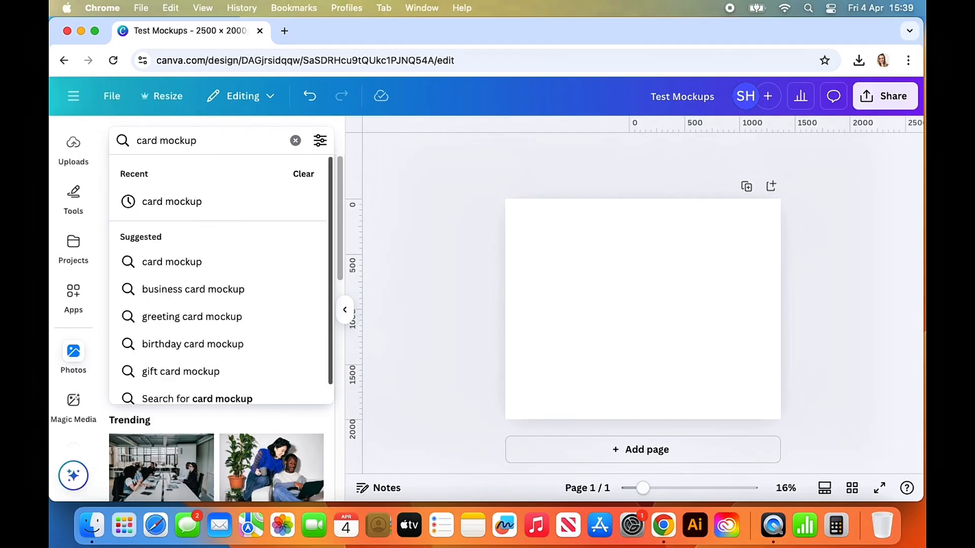
key("Return")
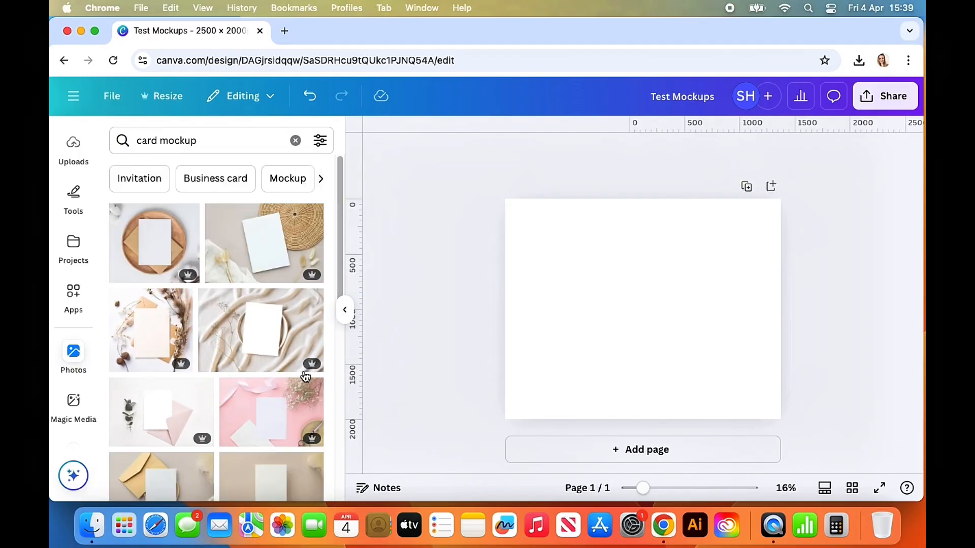
scroll(266, 401, "down", 5)
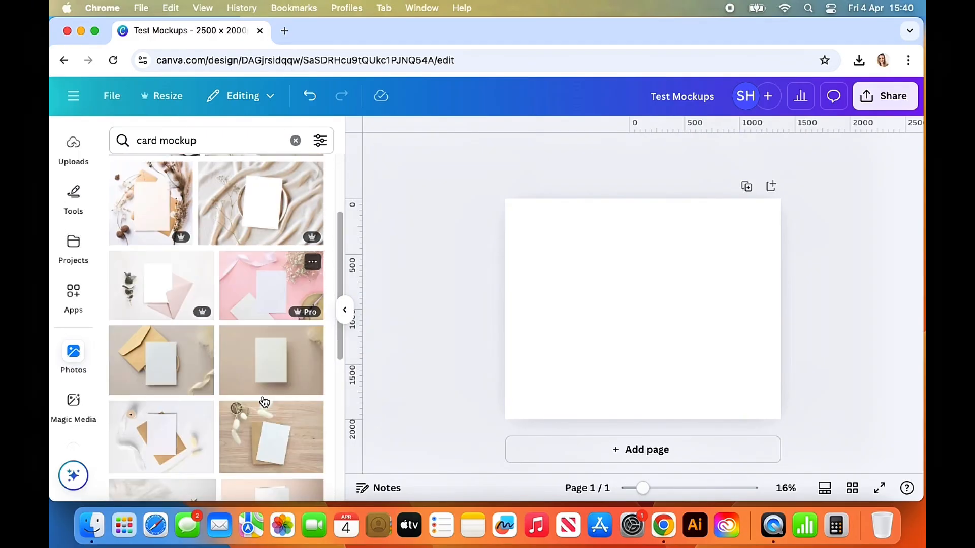
scroll(263, 405, "down", 5)
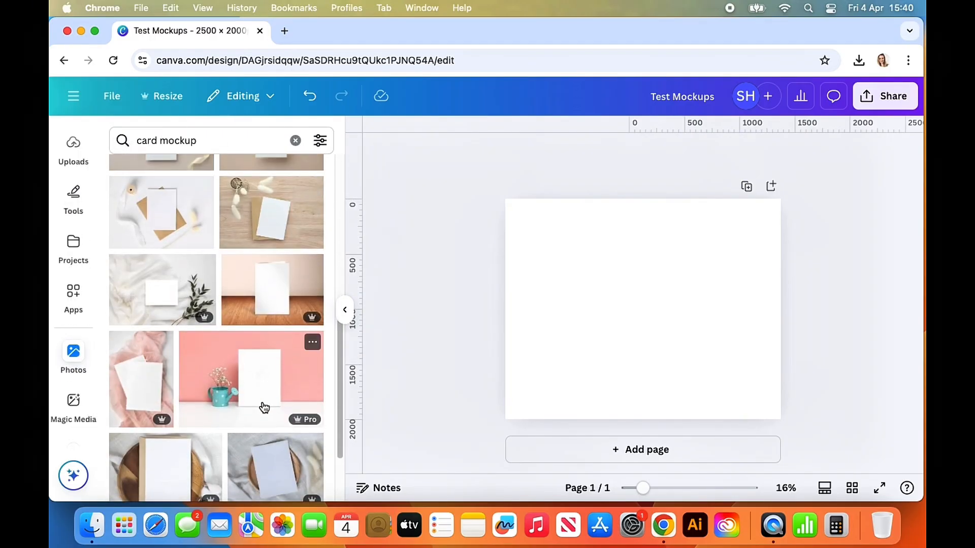
scroll(264, 407, "down", 3)
scroll(259, 412, "down", 5)
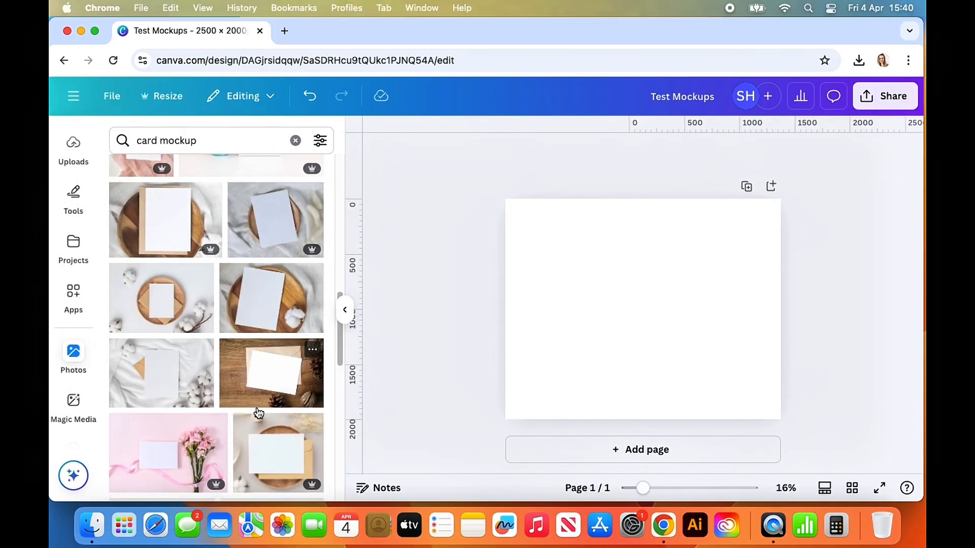
scroll(258, 411, "down", 10)
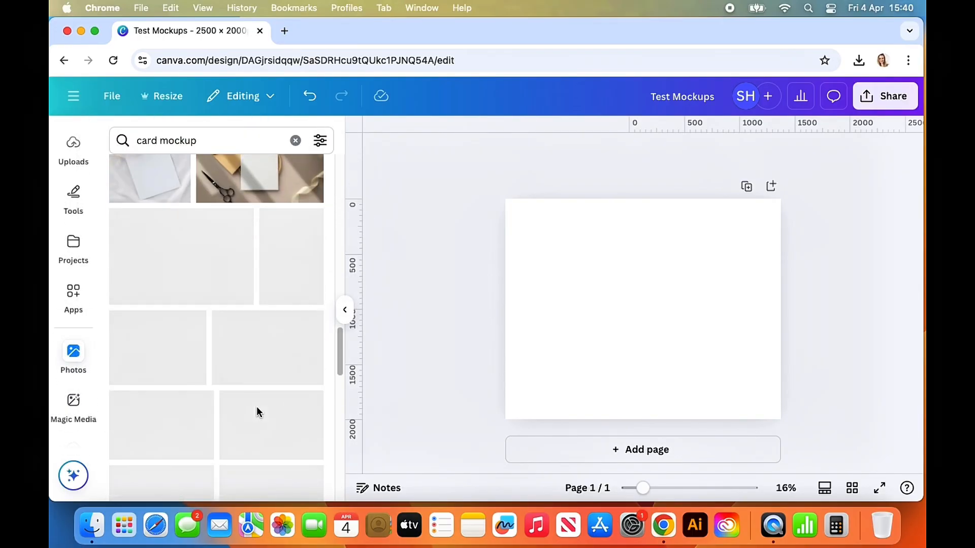
scroll(258, 413, "up", 20)
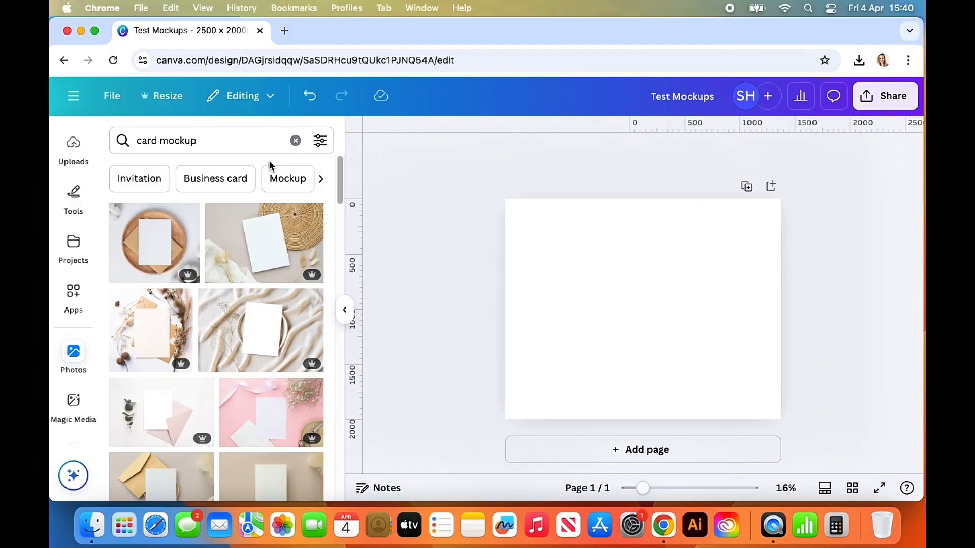
Filter the card mockup photos to show only free ones
left_click(322, 145)
scroll(210, 300, "down", 2)
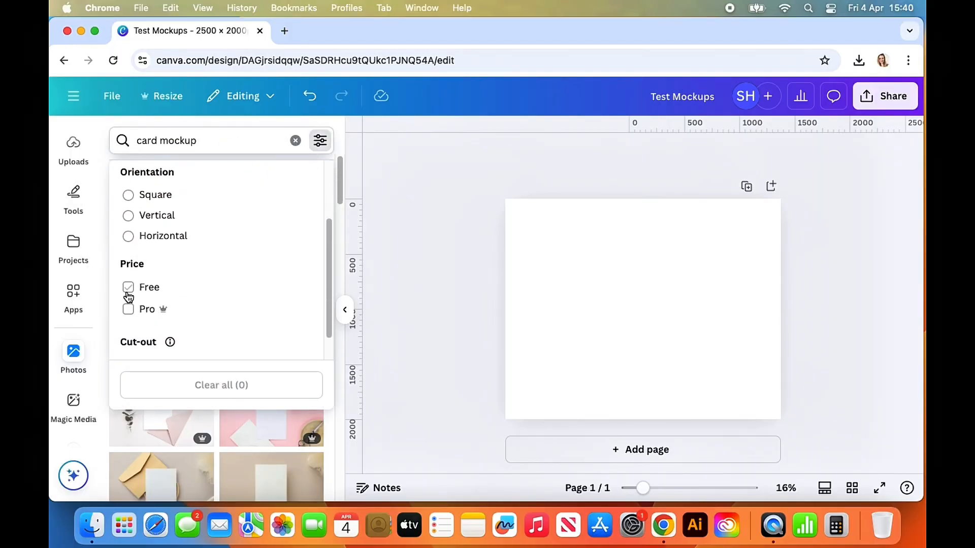
left_click(363, 329)
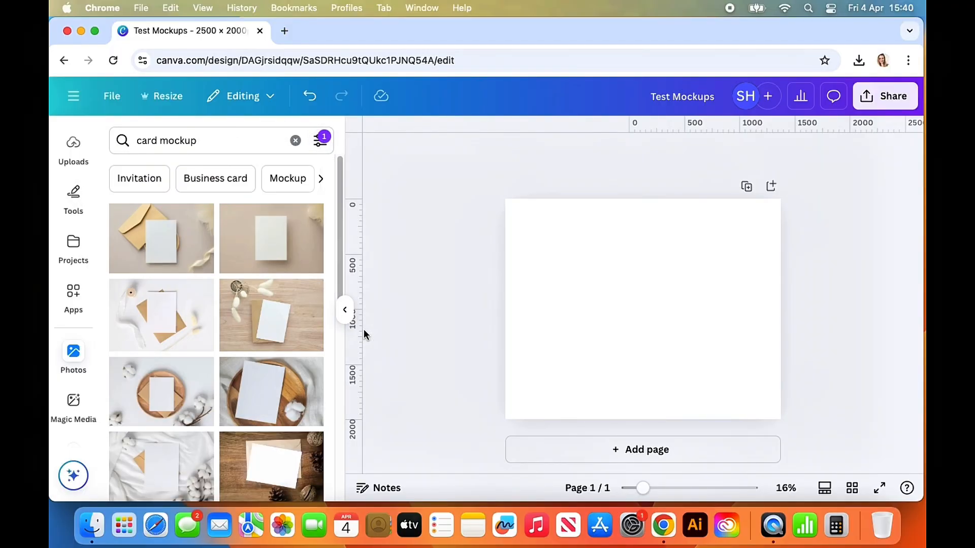
Add the free photo of a large blank card on a round wooden tray with cotton to page 1
scroll(269, 377, "down", 2)
scroll(269, 376, "down", 5)
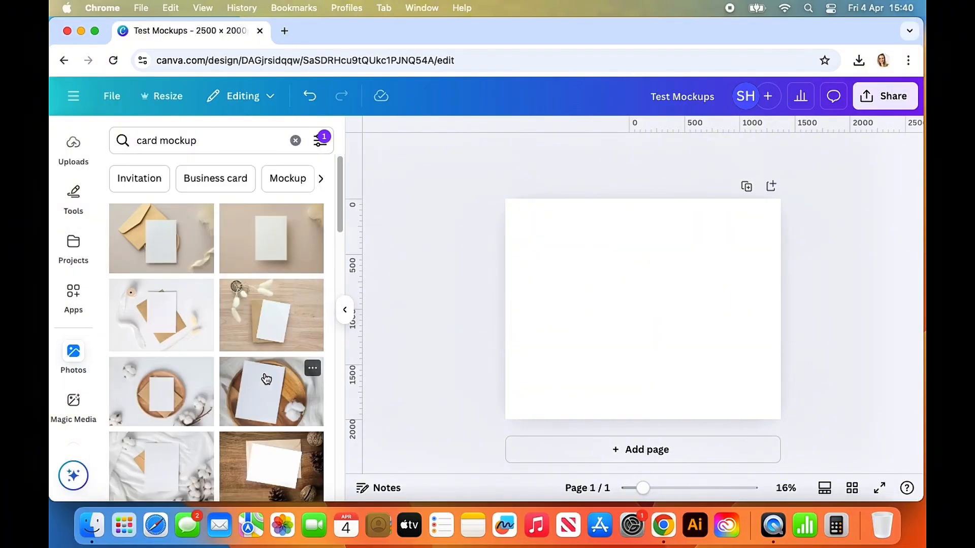
left_click(282, 395)
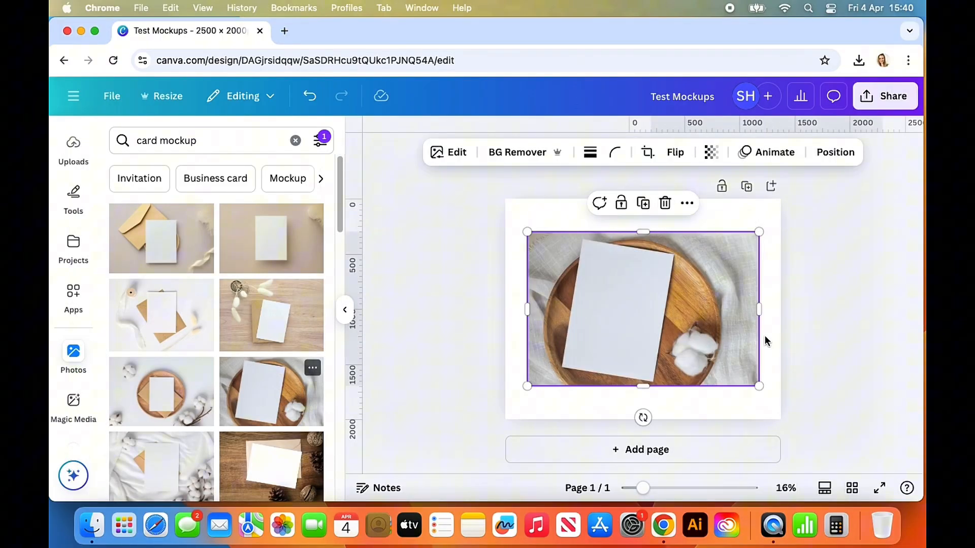
Add a second page and move the card photo onto it, aligned with the page's top-left corner
left_click(797, 377)
left_click(716, 449)
scroll(778, 417, "up", 5)
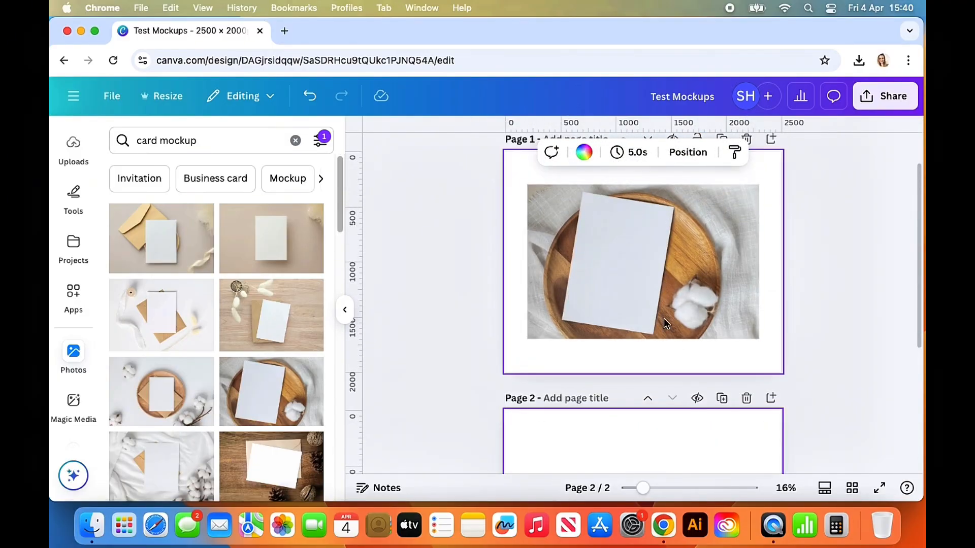
left_click(577, 204)
left_click_drag(576, 204, 563, 444)
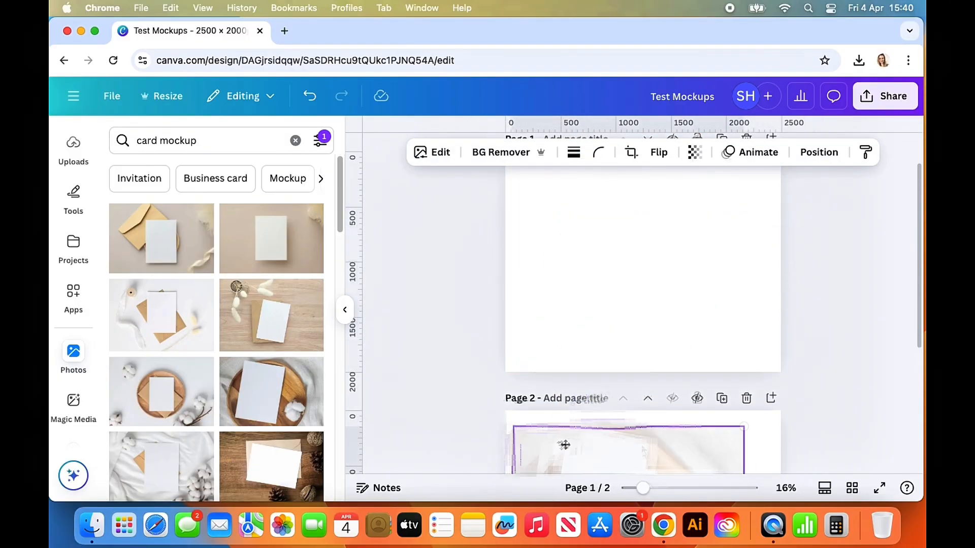
scroll(642, 375, "down", 3)
left_click_drag(642, 375, 628, 352)
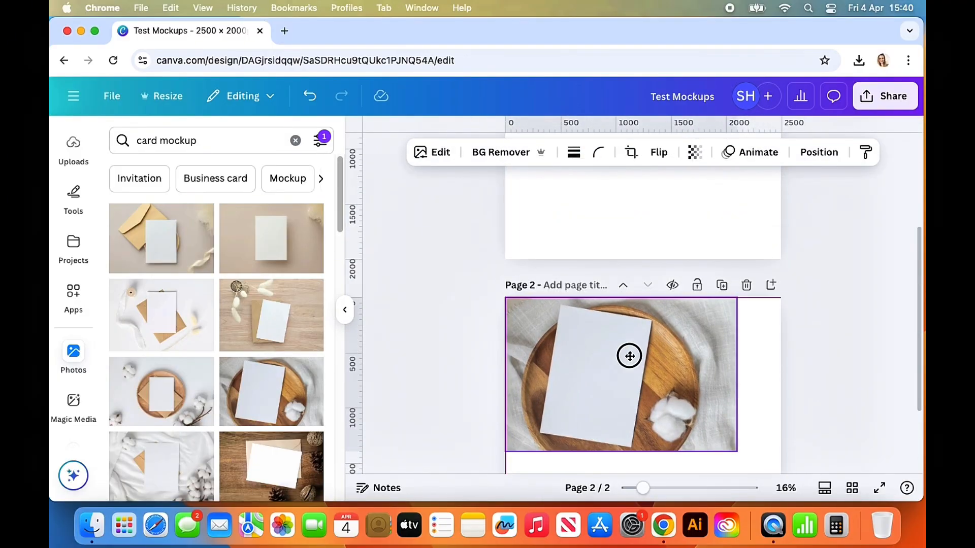
Enlarge the card photo on page 2 to 3,000 × 2,000 px so it covers the page
scroll(734, 402, "down", 3)
left_click_drag(737, 352, 827, 428)
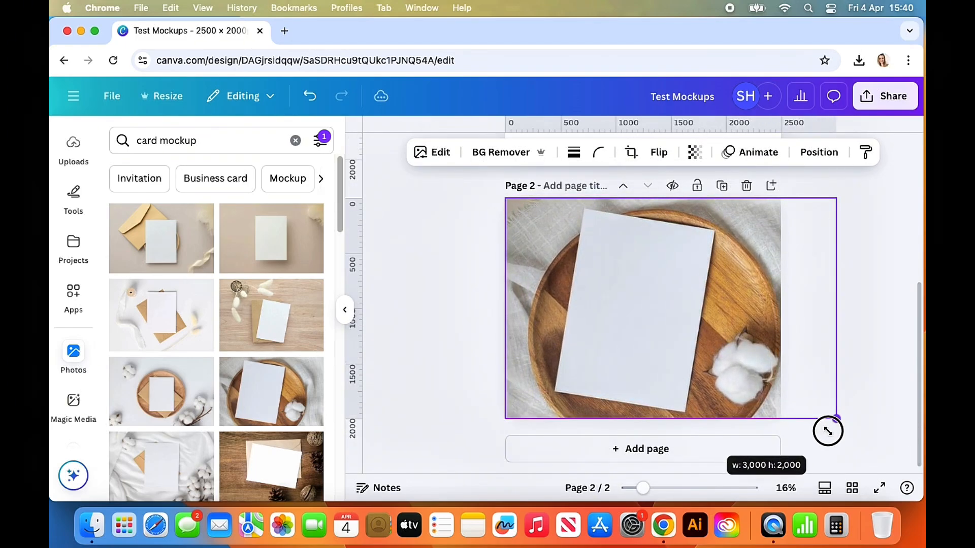
left_click(418, 319)
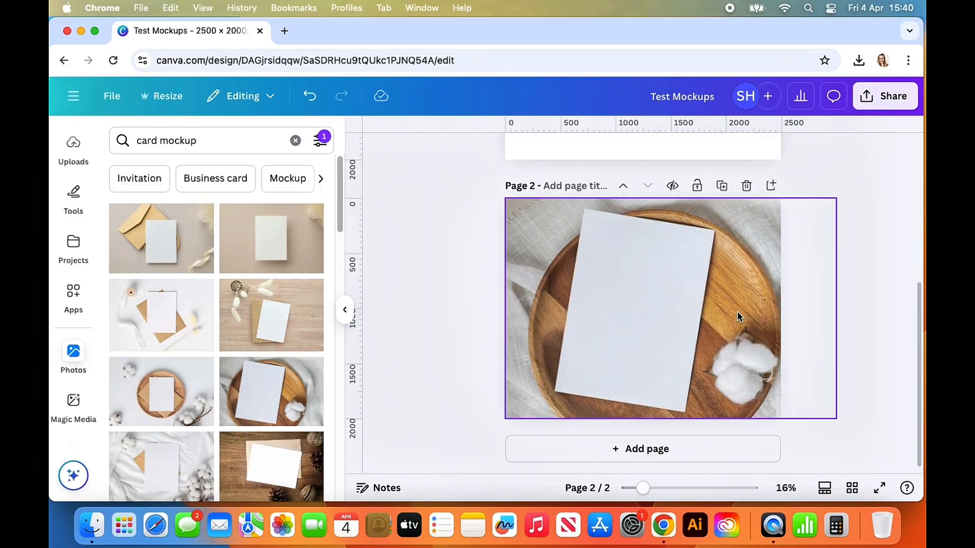
Clear the photo search and add the recently used phone-on-marble-plate photo to the empty page 1
scroll(411, 259, "up", 4)
left_click(677, 274)
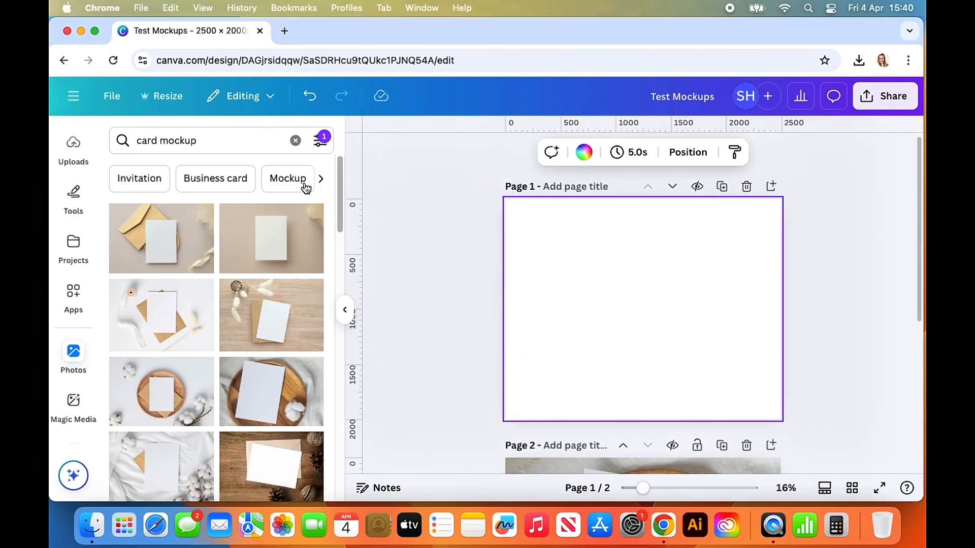
left_click(299, 141)
left_click(245, 261)
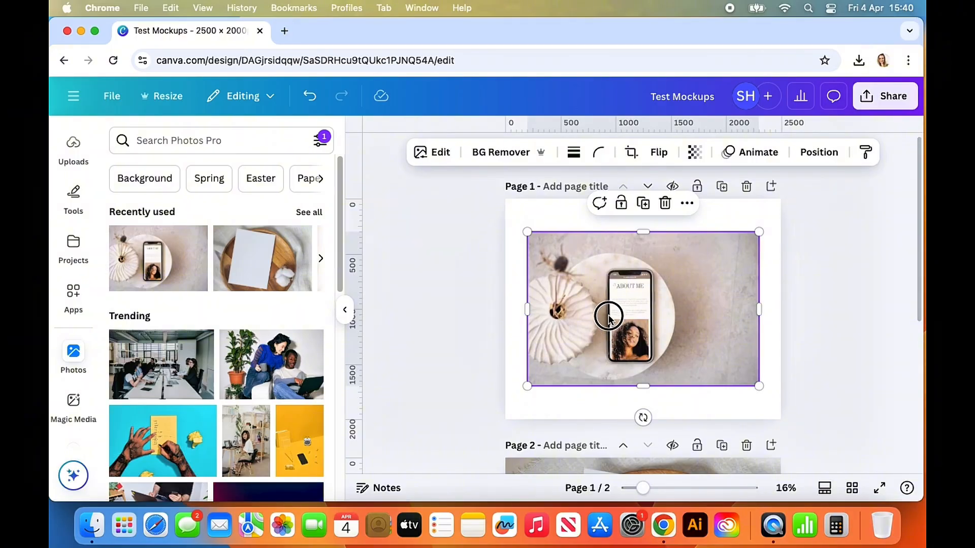
Enlarge the phone photo to cover all of page 1 and shift it so its right edge meets the page edge
left_click_drag(688, 341, 668, 324)
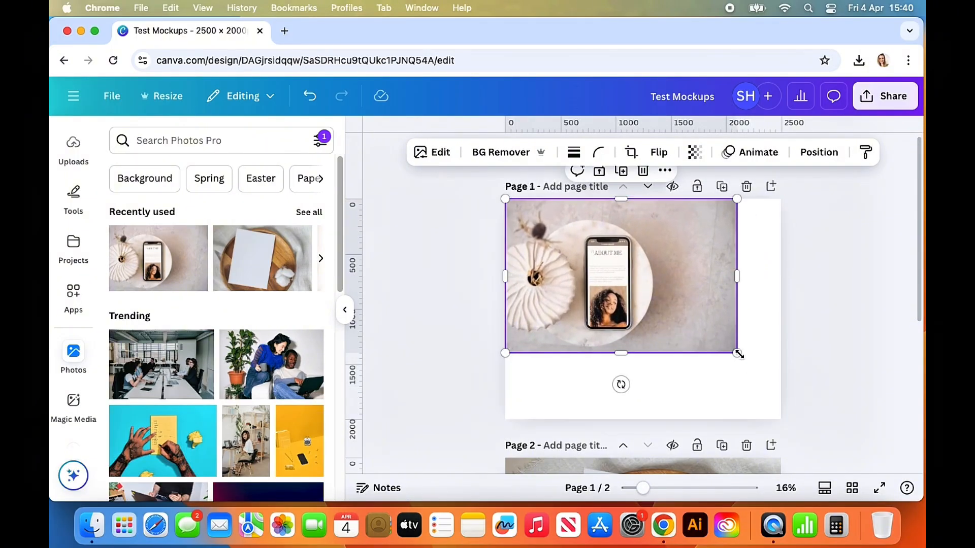
left_click_drag(736, 355, 837, 418)
left_click_drag(745, 389, 700, 390)
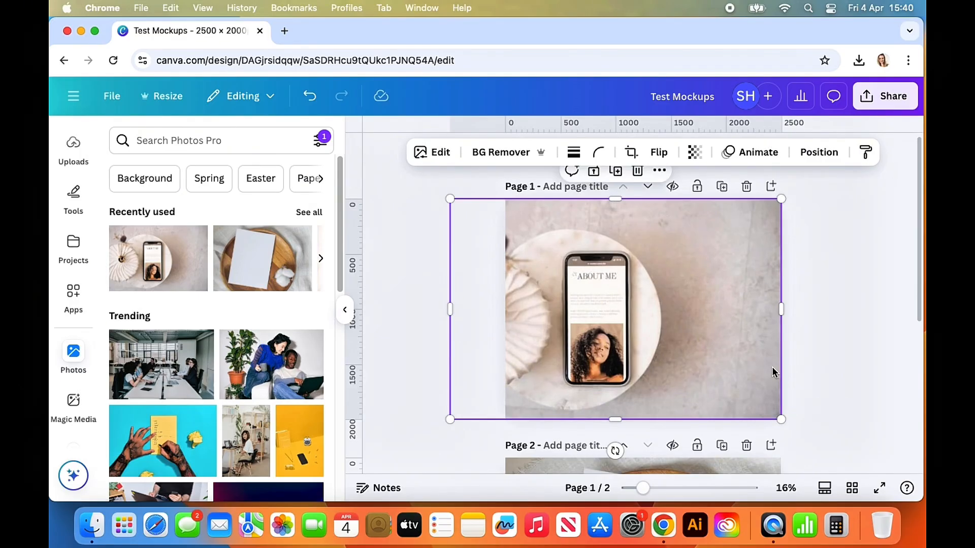
left_click_drag(671, 342, 670, 343)
left_click(614, 448)
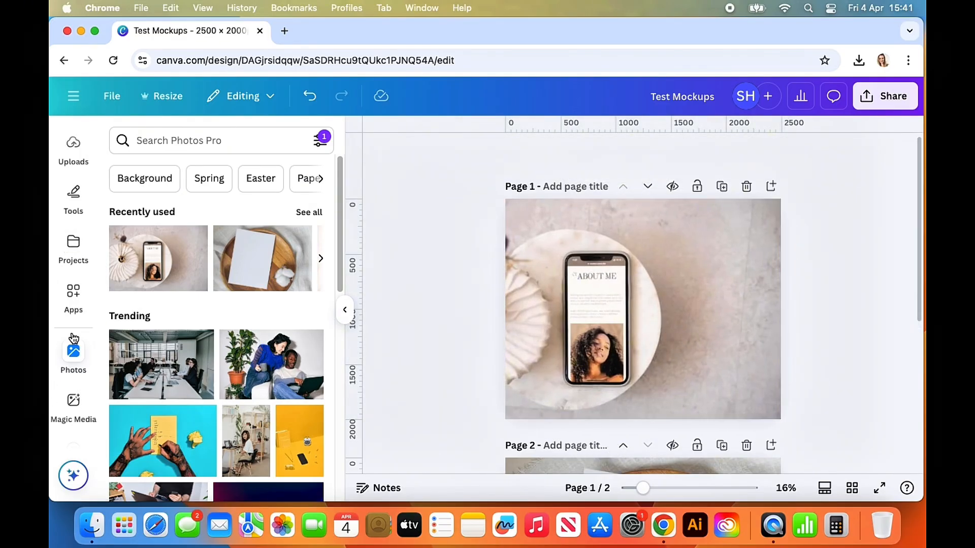
Add the uploaded pink floral "we do" invitation image to page 1 and collapse the uploads list
scroll(77, 265, "up", 4)
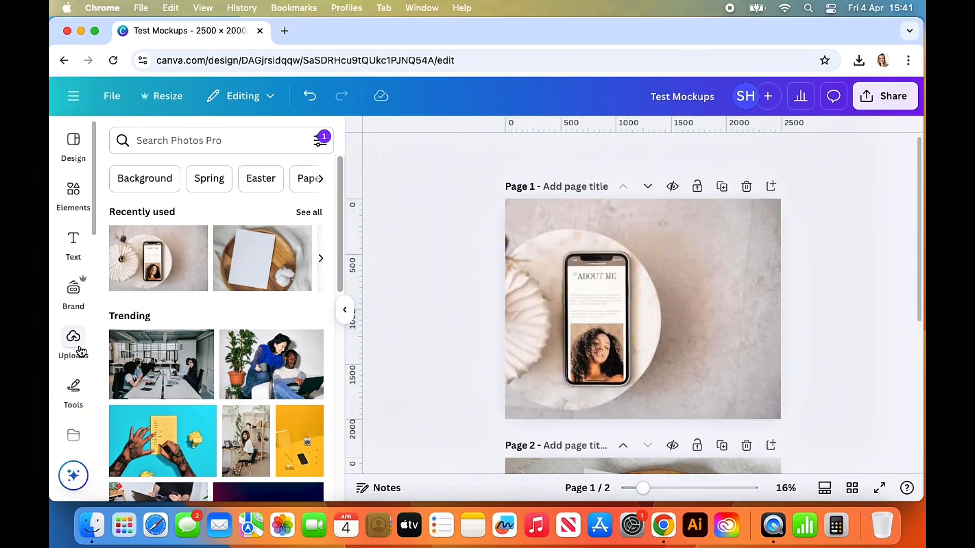
left_click(80, 350)
left_click(136, 303)
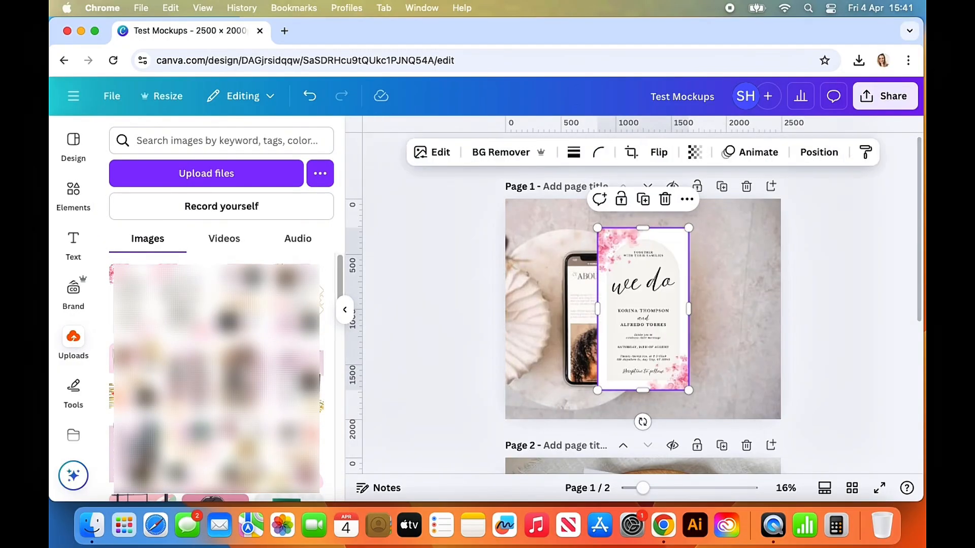
left_click(344, 309)
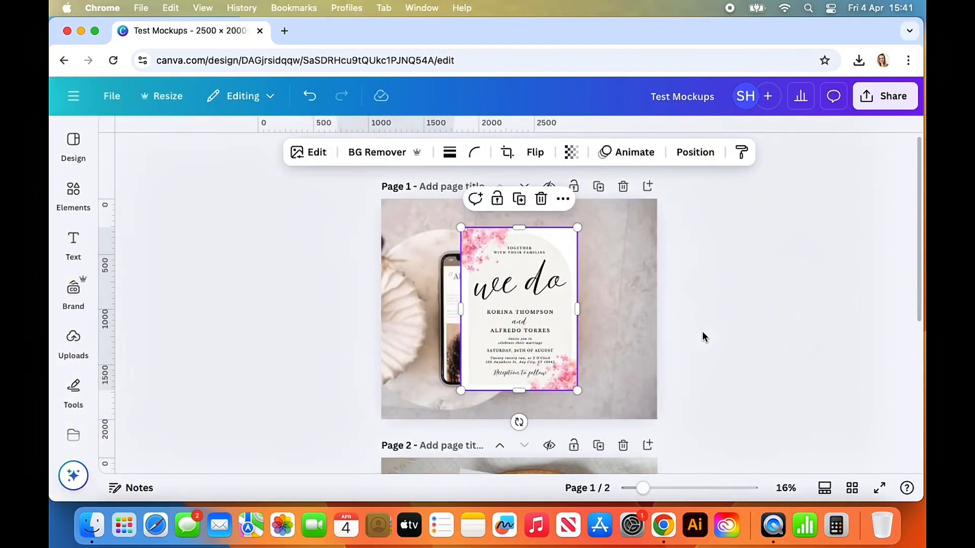
key("Escape")
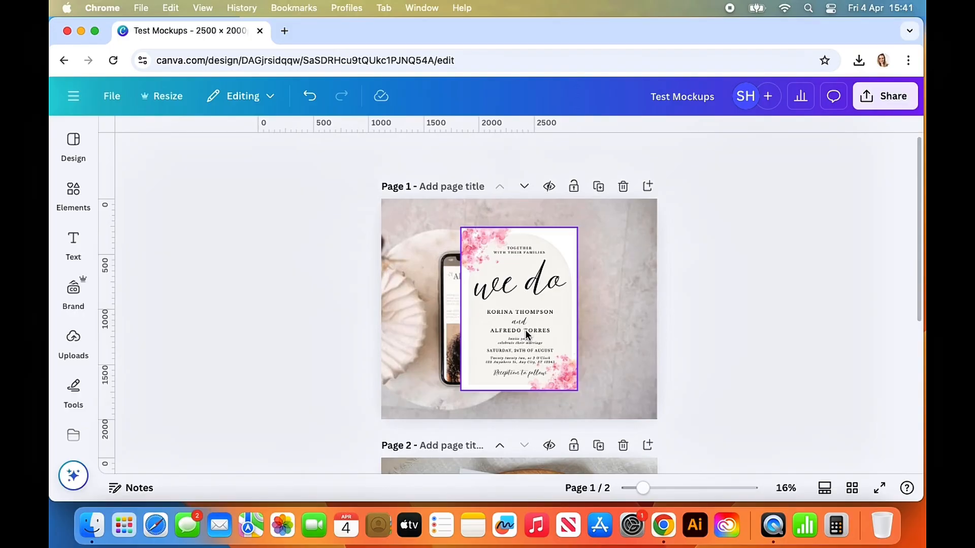
Separate the two invitation copies and move the smaller one onto the blank card on page 2
left_click_drag(527, 334, 599, 324)
scroll(650, 357, "down", 2)
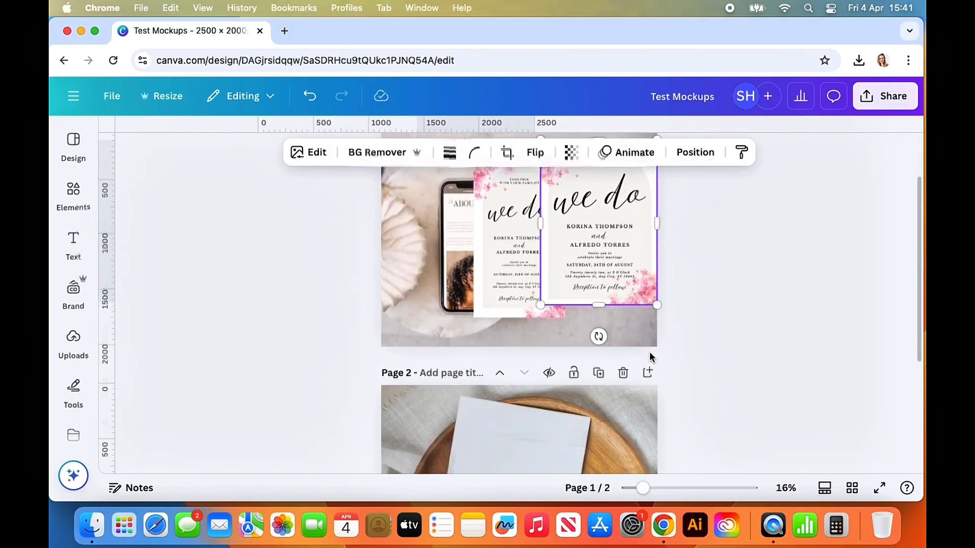
left_click_drag(500, 304, 509, 456)
left_click(723, 380)
Place the remaining invitation over the phone on page 1 and enlarge it to hide the phone
scroll(719, 379, "up", 1)
left_click_drag(545, 291, 474, 305)
scroll(698, 355, "up", 2)
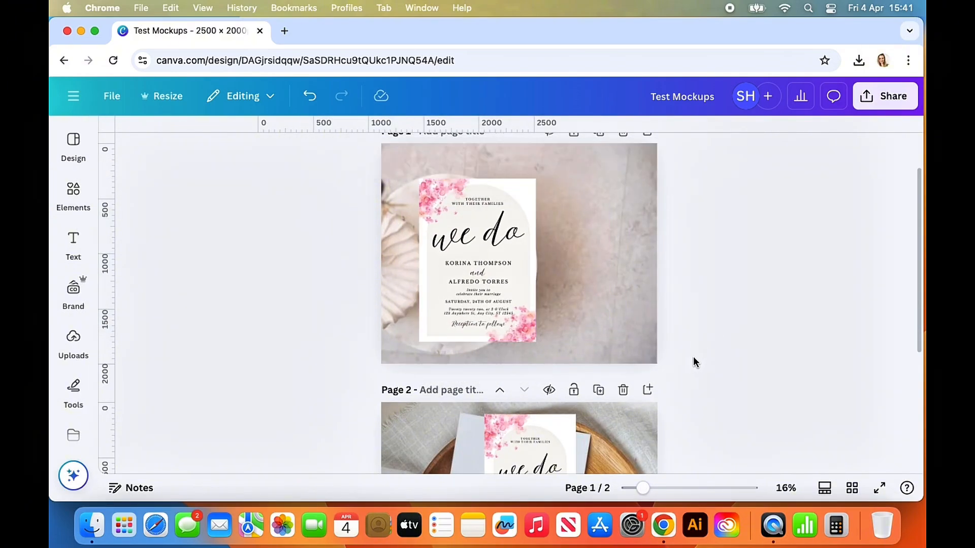
left_click_drag(535, 233, 552, 213)
left_click_drag(516, 270, 523, 275)
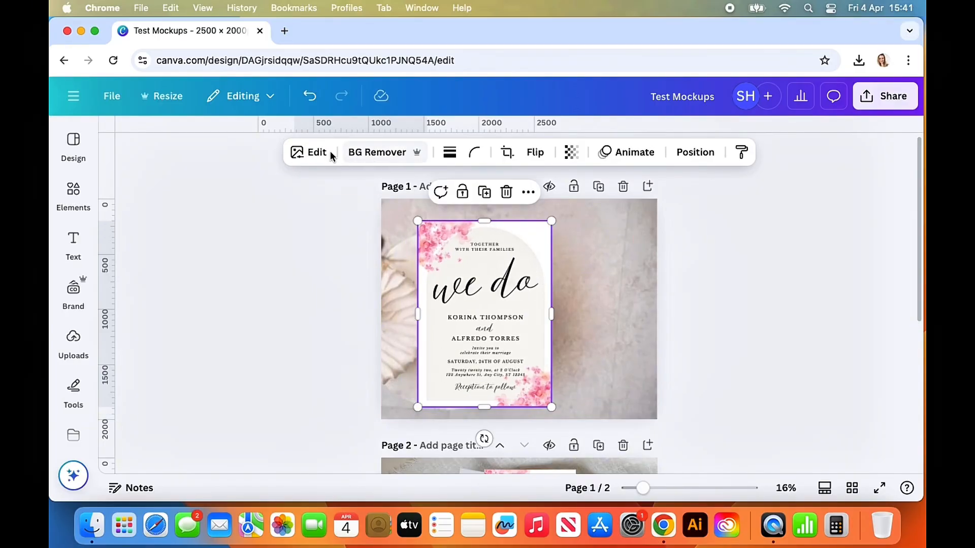
Apply a shadow effect to the page 1 invitation with size 15 and blur amount 50
left_click(316, 157)
scroll(191, 403, "down", 5)
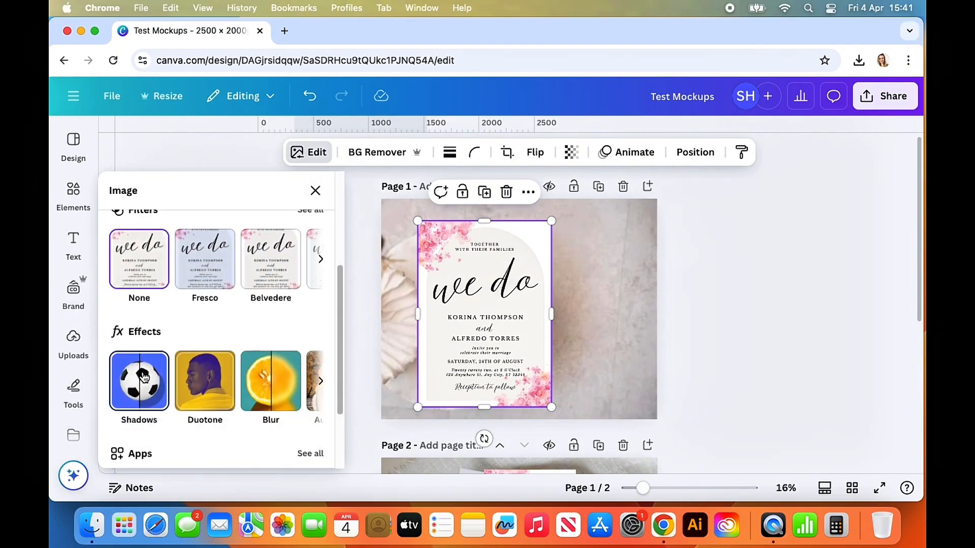
left_click(146, 356)
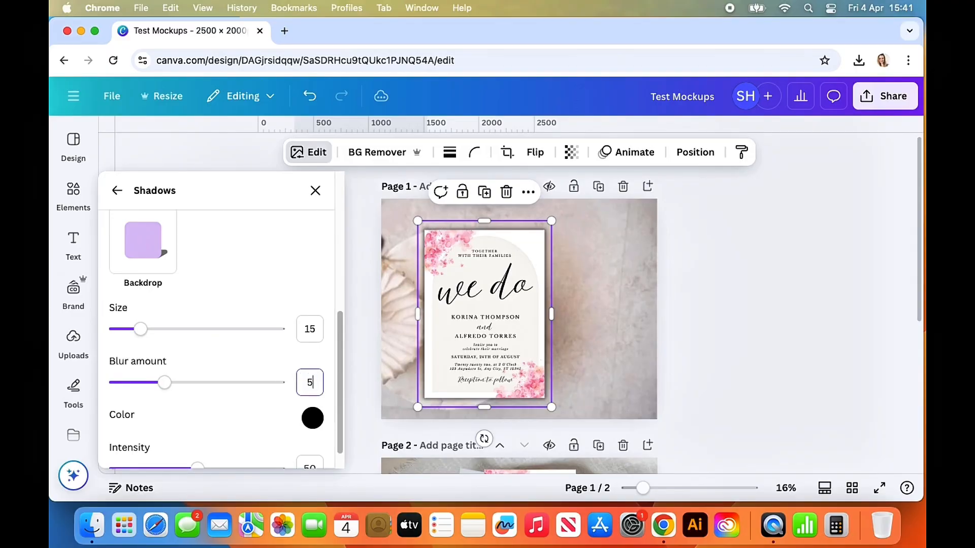
scroll(216, 339, "down", 1)
key("Return")
left_click(310, 445)
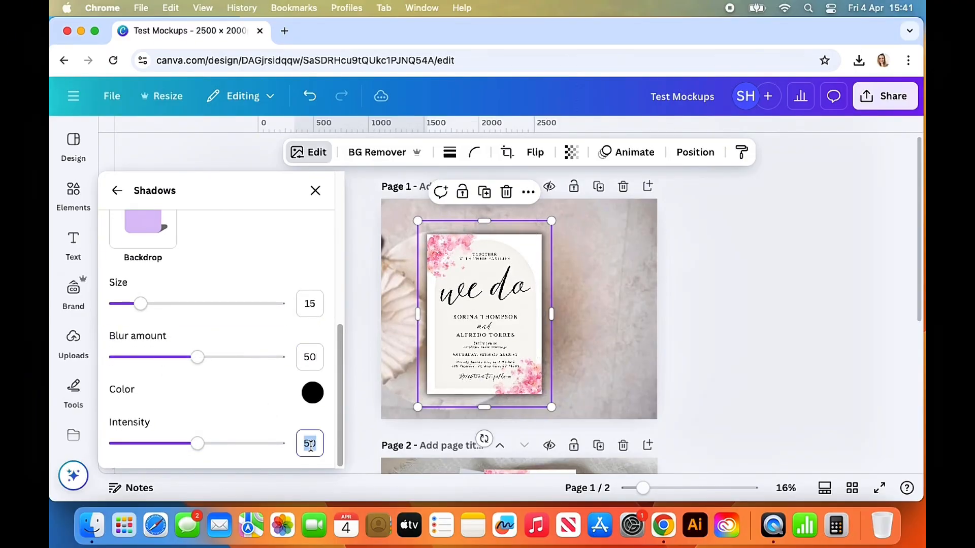
left_click(359, 368)
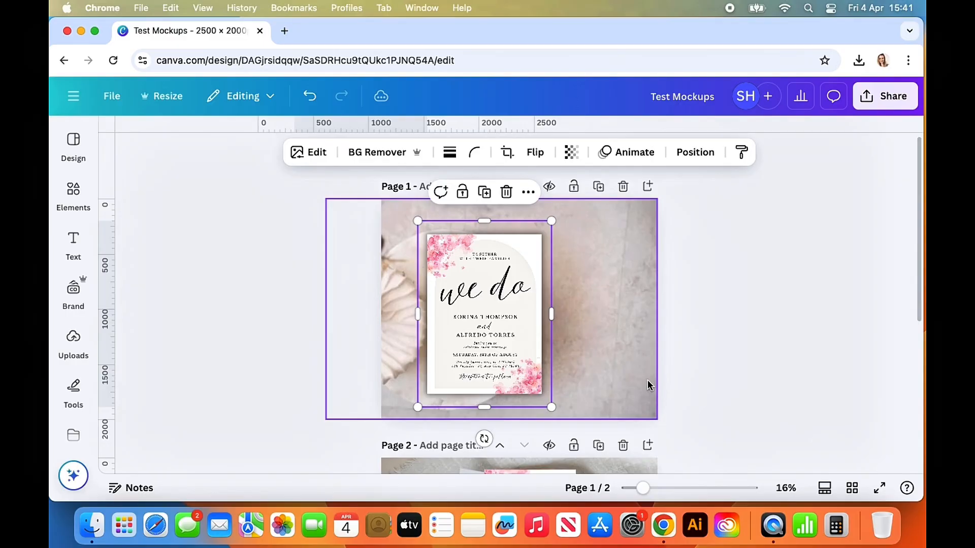
Enlarge the shadowed invitation to about 1,309 × 1,832 px and reposition it to cover the phone on page 1
left_click(693, 385)
left_click(495, 339)
left_click_drag(495, 340, 480, 329)
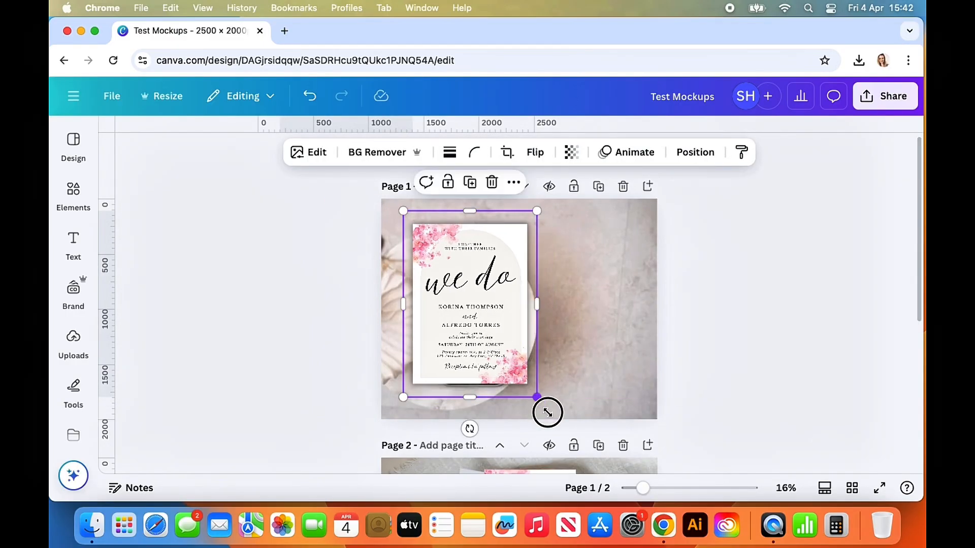
left_click_drag(548, 413, 549, 413)
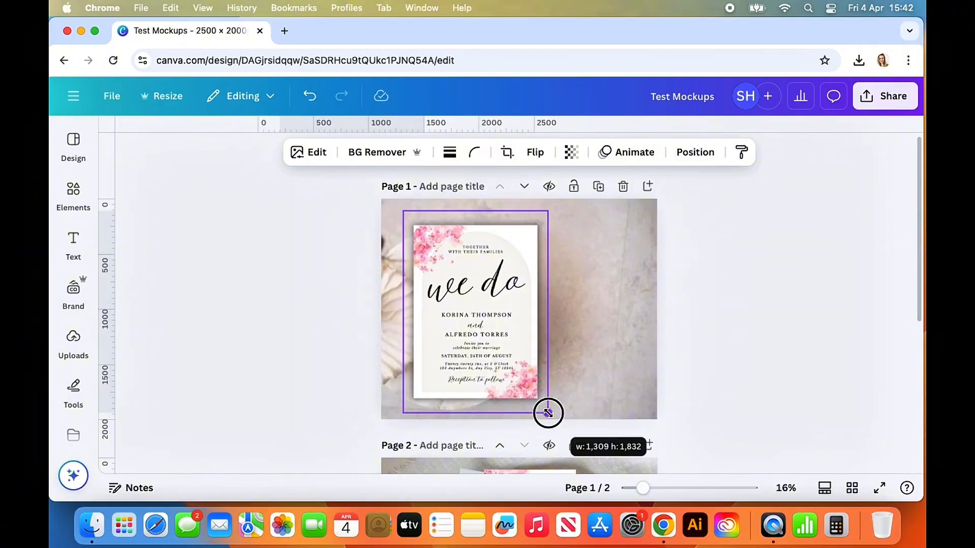
left_click_drag(529, 358, 534, 354)
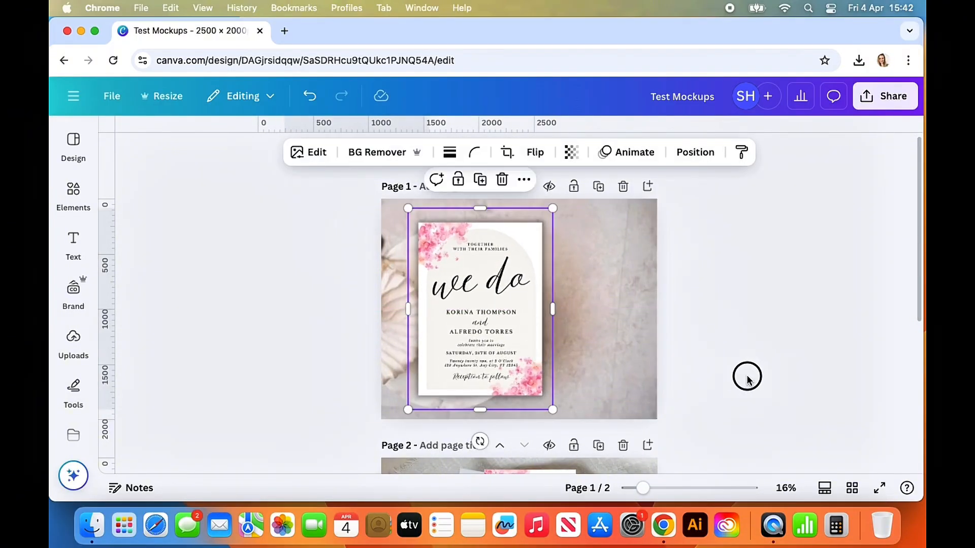
Search the elements library for "phone"
left_click(748, 378)
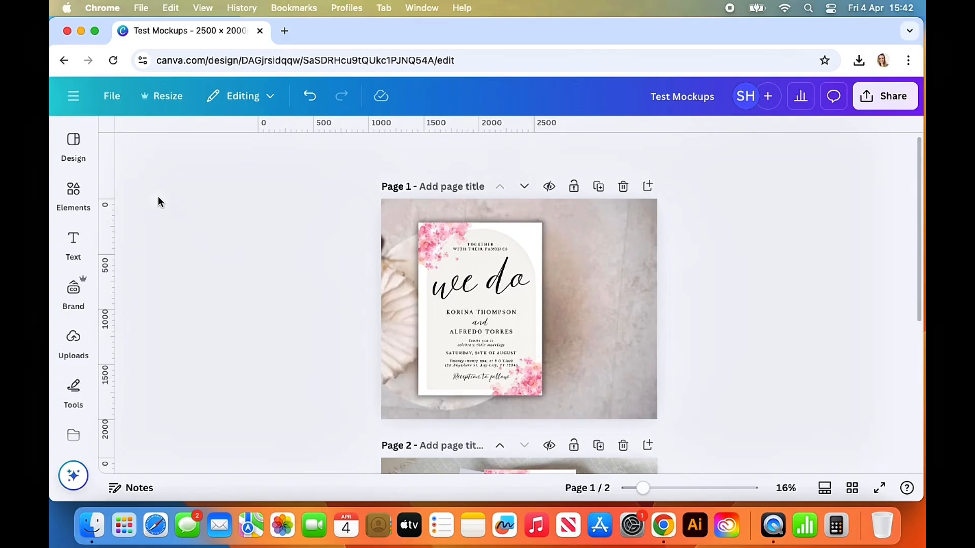
left_click(77, 201)
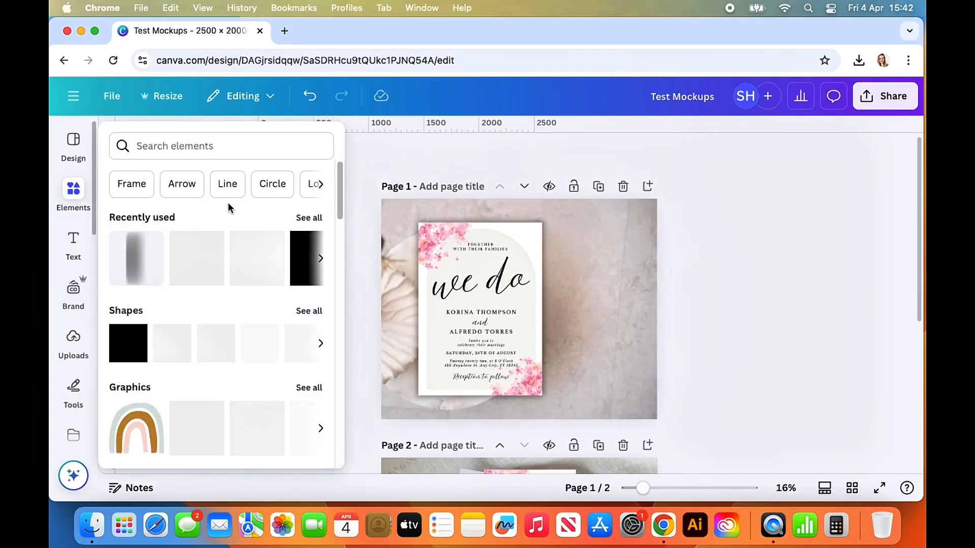
left_click(206, 145)
type("phon")
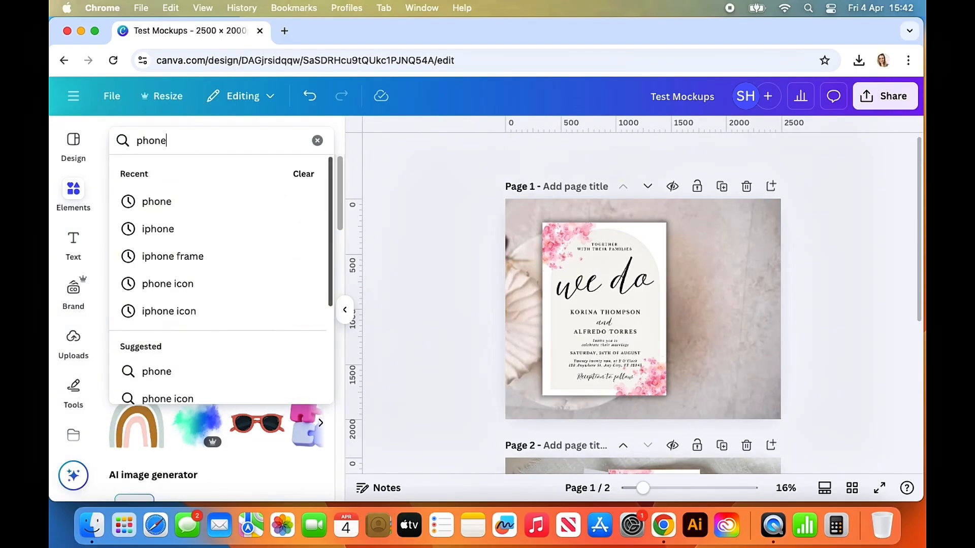
type("e")
key("Return")
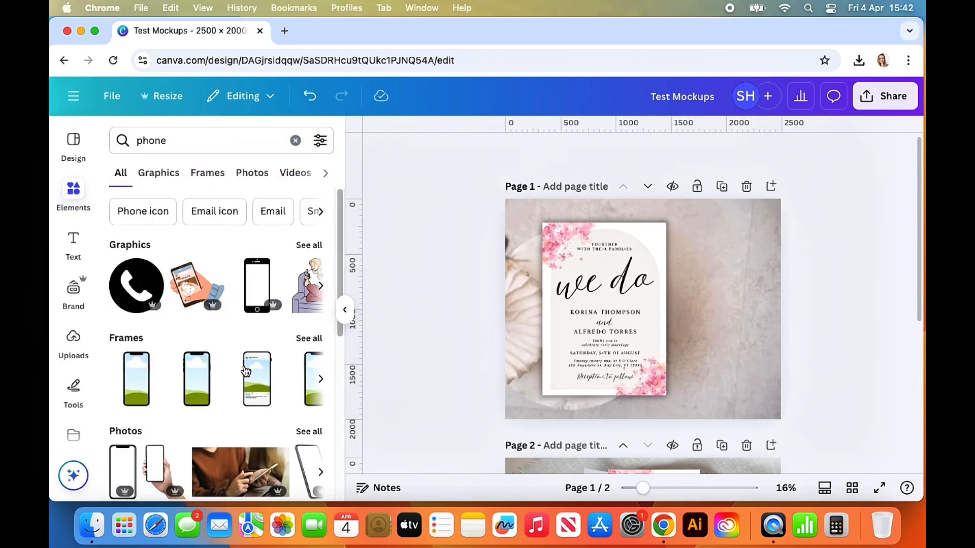
Browse the phone frames and graphics, then restrict the phone results to photos that are free
scroll(243, 381, "down", 1)
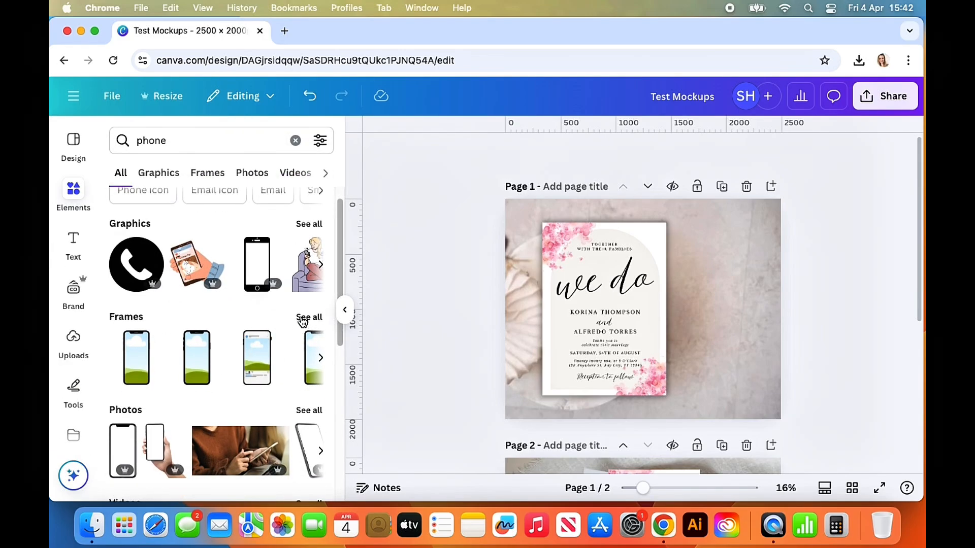
left_click(303, 318)
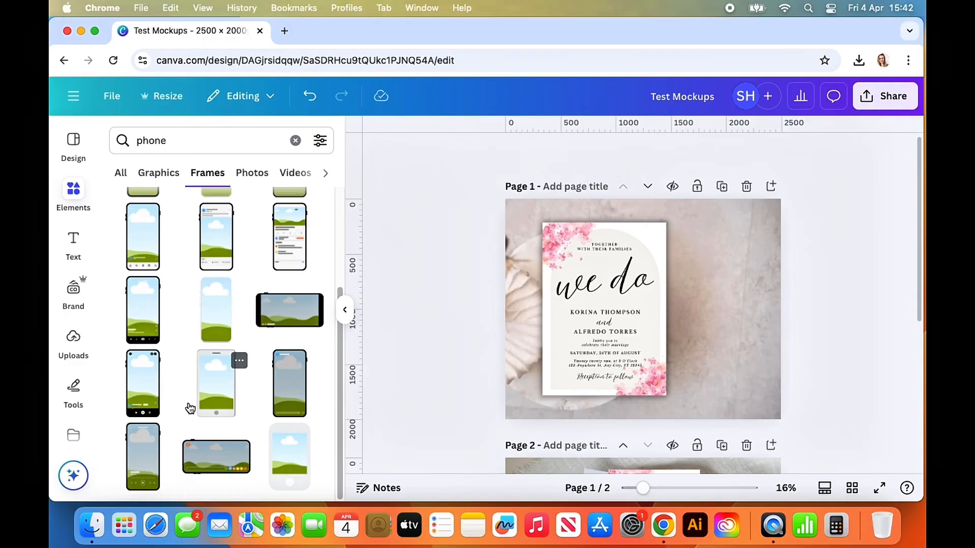
left_click(159, 173)
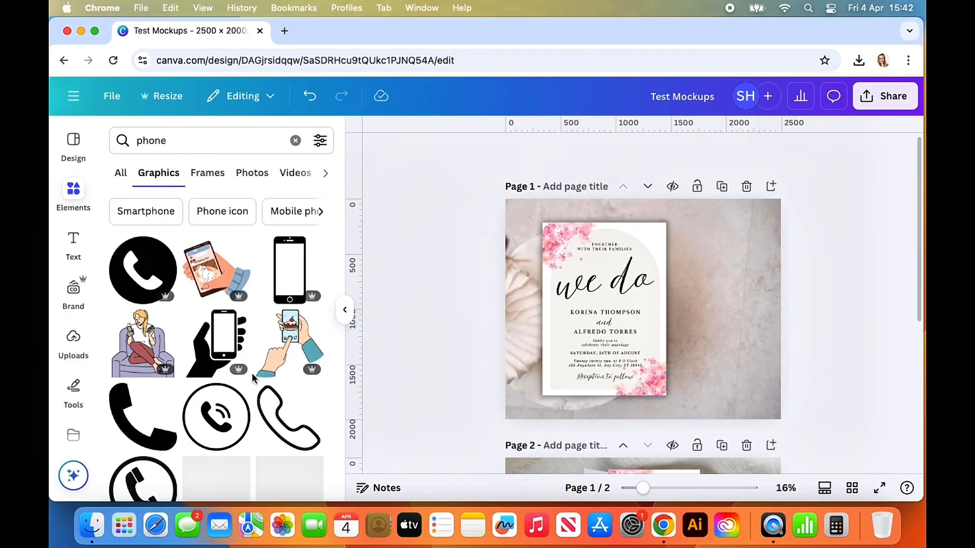
left_click(125, 177)
scroll(227, 420, "down", 5)
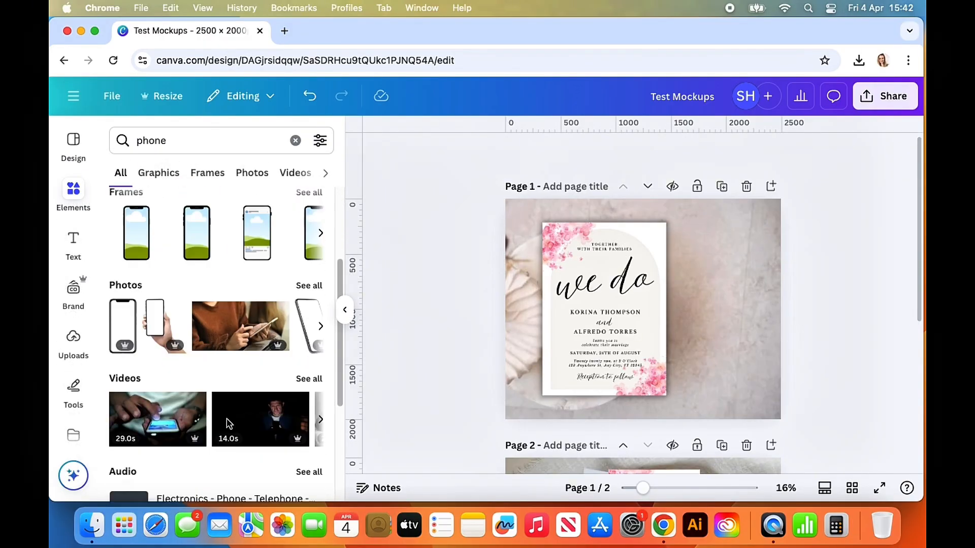
left_click(310, 259)
left_click(319, 142)
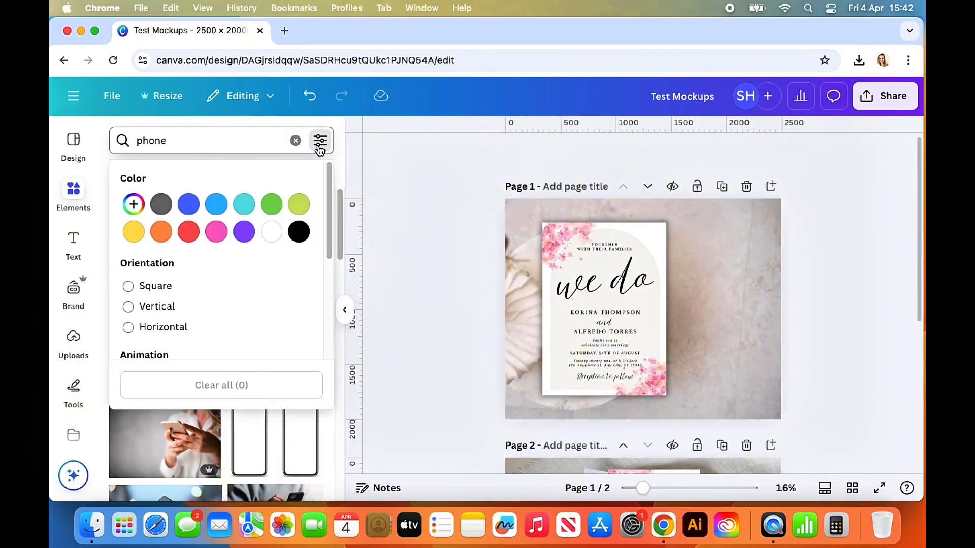
scroll(217, 337, "down", 1)
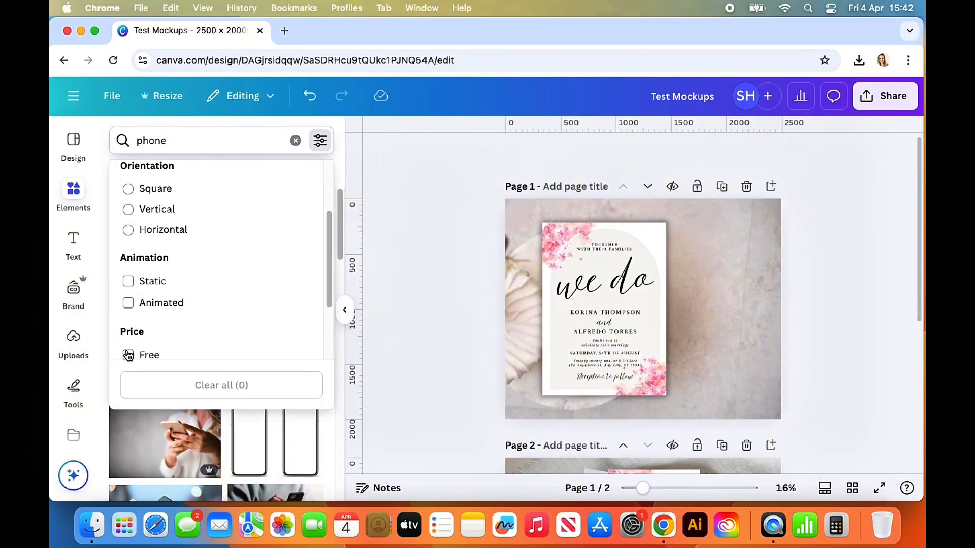
left_click(128, 355)
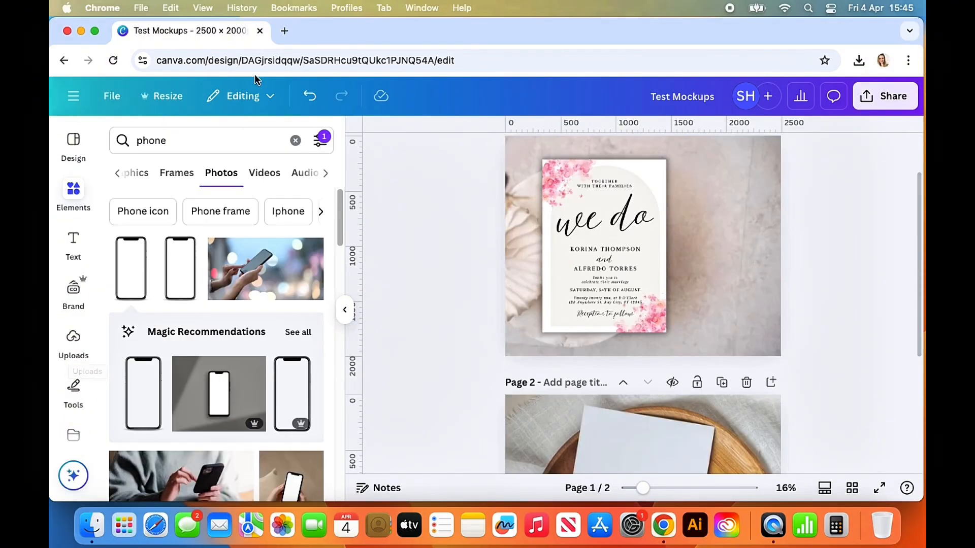
Add the black-framed blank-screen phone photo to page 1 and shift it to the right of the large invitation
left_click(180, 268)
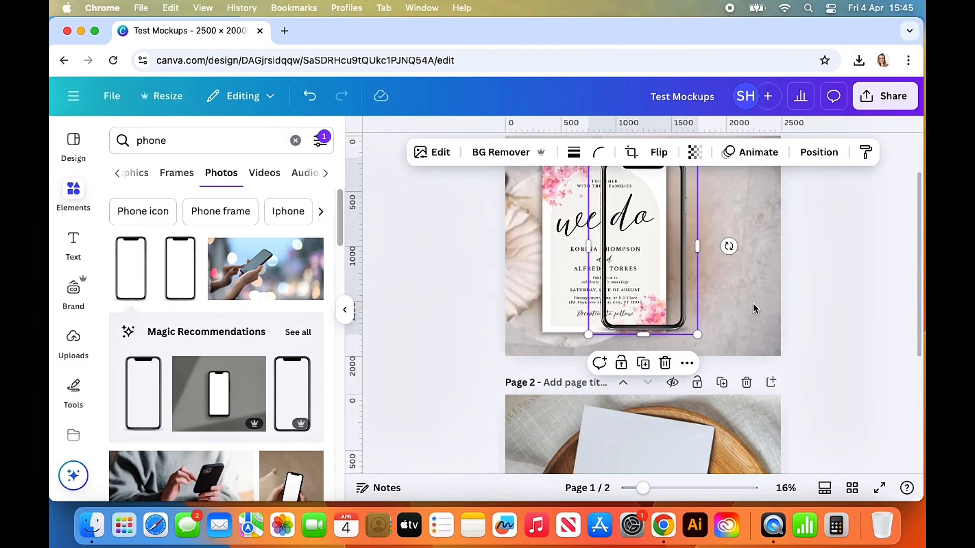
left_click_drag(687, 305, 728, 316)
left_click(828, 354)
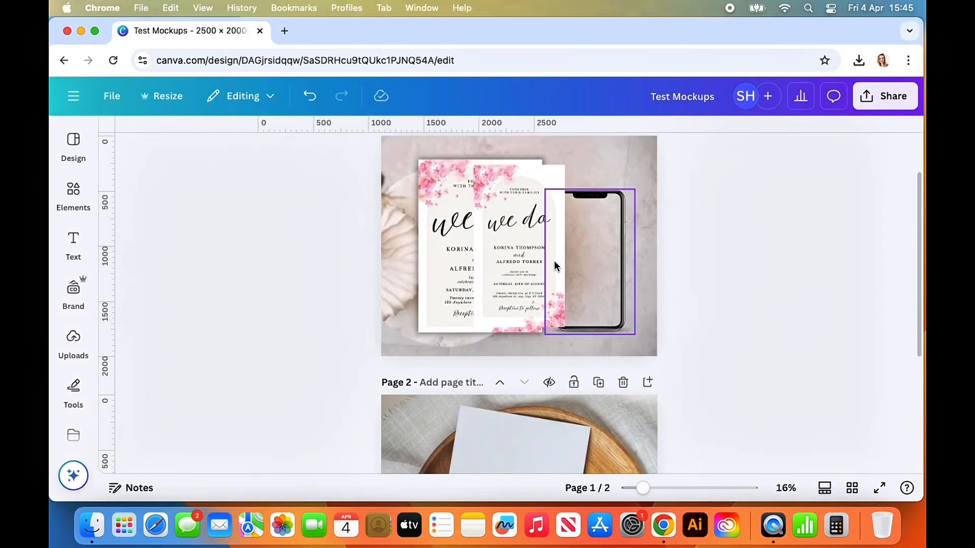
Move the smaller invitation copy onto the phone on page 1 and shrink it to the width of the phone screen
left_click_drag(559, 251, 642, 253)
scroll(668, 289, "up", 1)
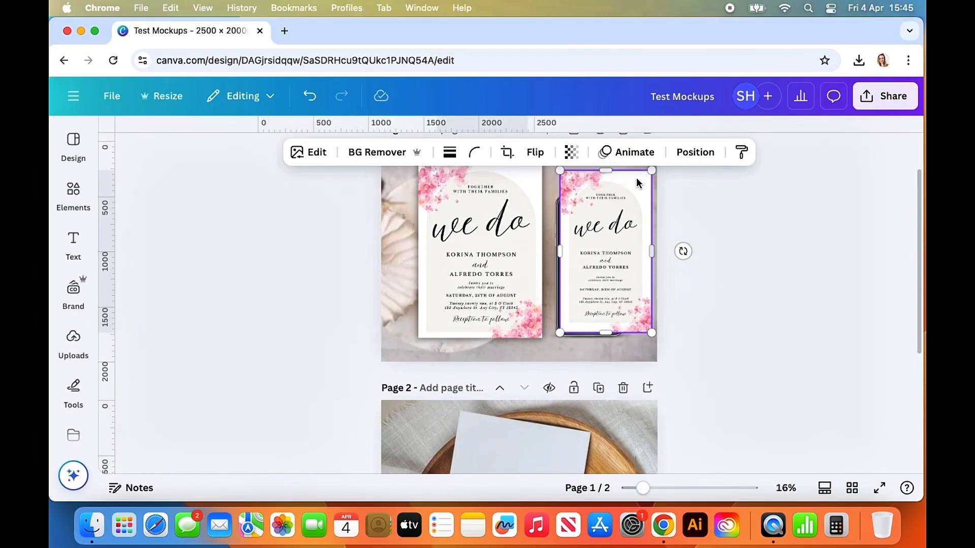
left_click_drag(653, 172, 619, 226)
left_click(689, 281)
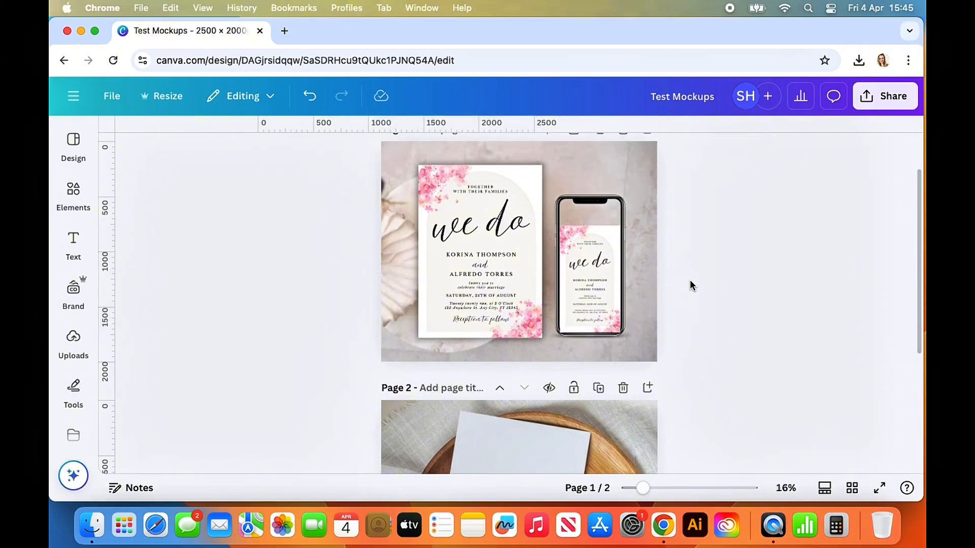
scroll(690, 279, "up", 5)
scroll(767, 325, "up", 3)
left_click(735, 312)
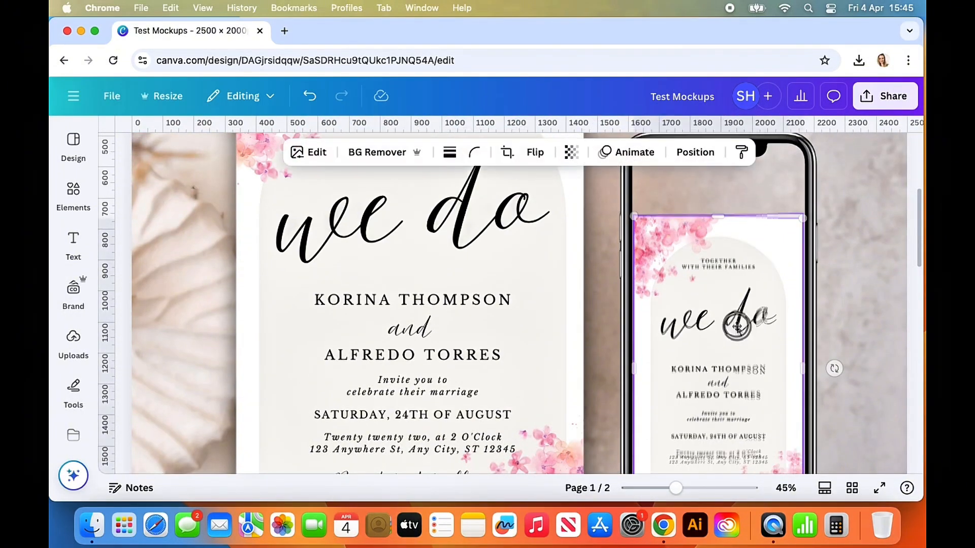
Move the small invitation off the phone and onto the left part of the large invitation
scroll(833, 355, "down", 5)
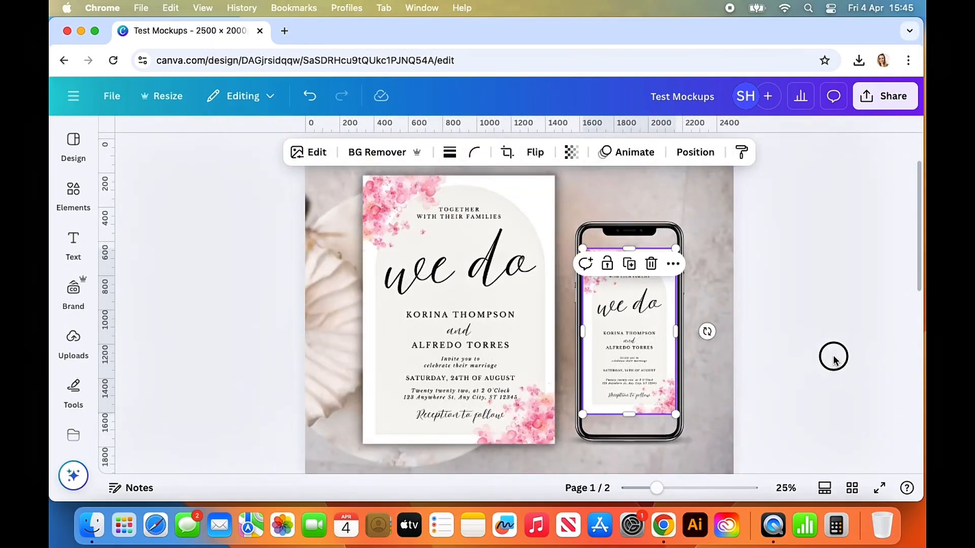
left_click_drag(653, 349, 399, 343)
left_click(792, 310)
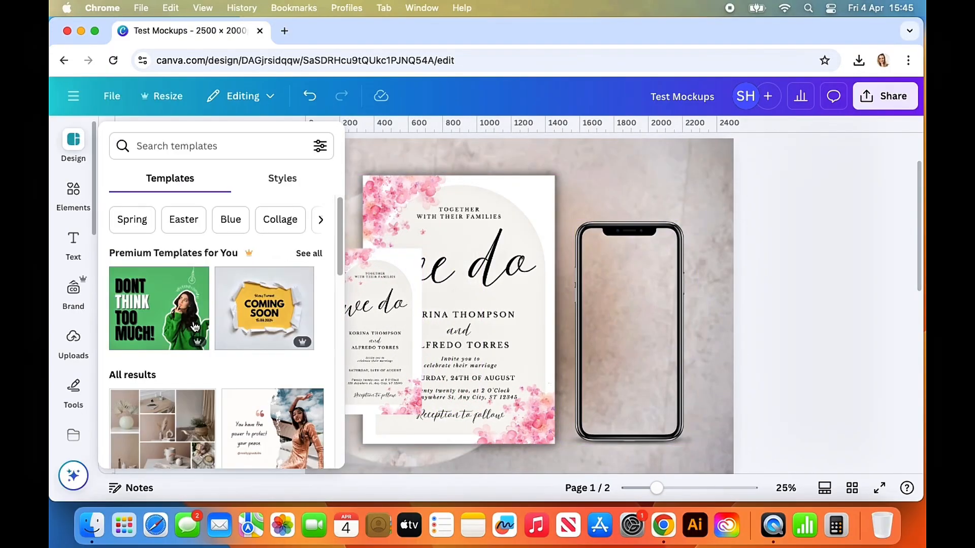
Add a square shape to page 1 and fill it with white
left_click(73, 195)
key("r")
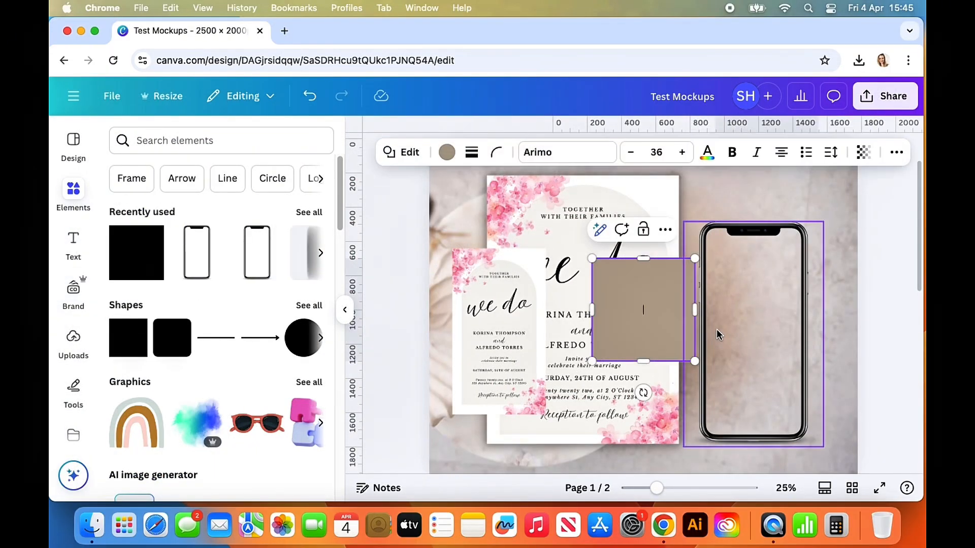
left_click(447, 152)
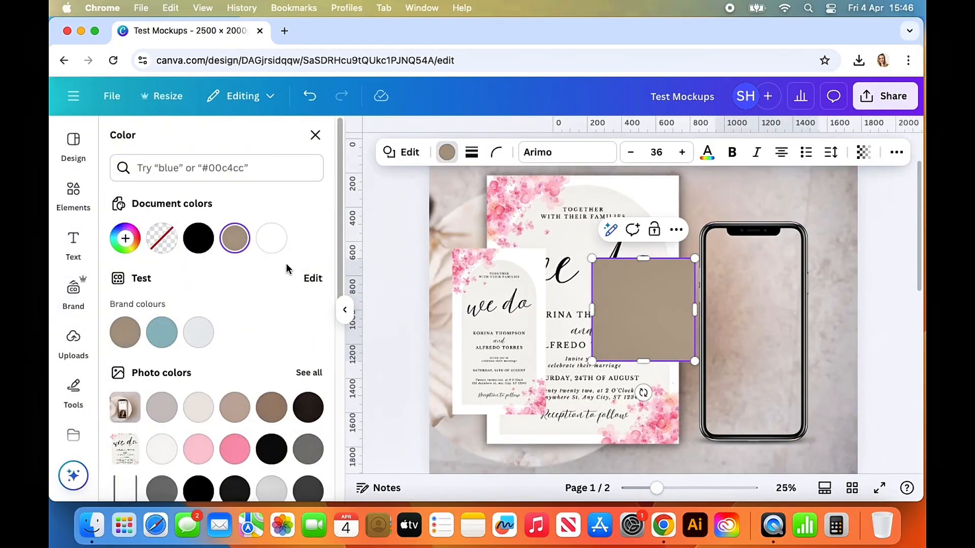
left_click(277, 238)
left_click(895, 360)
Apply a shadow effect to the phone with size 15, blur amount 50 and intensity 40
left_click(777, 363)
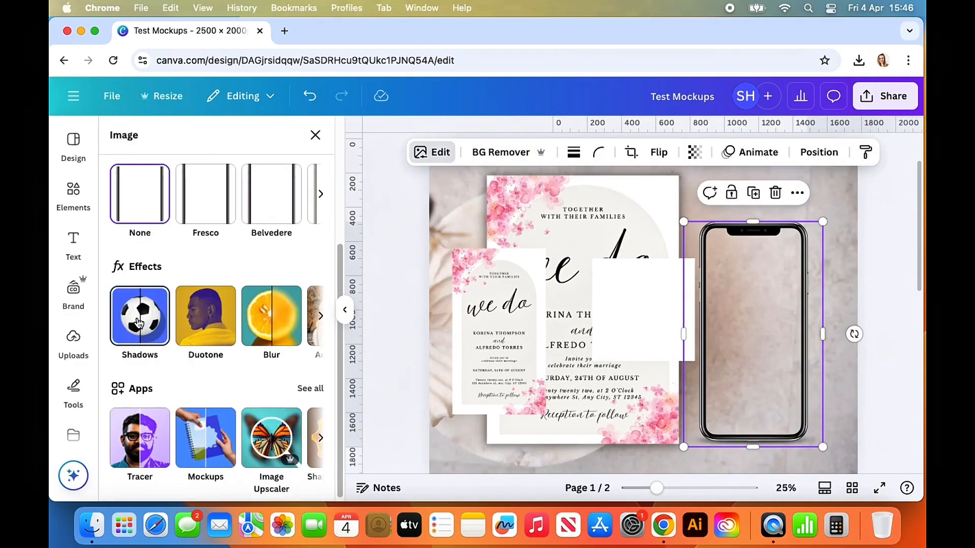
left_click(138, 320)
left_click(147, 305)
scroll(296, 444, "down", 5)
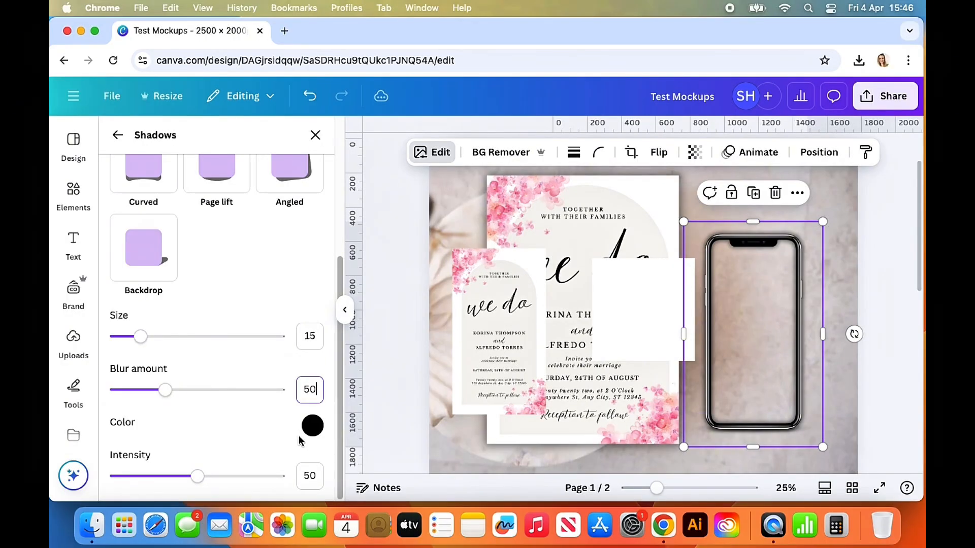
left_click(313, 475)
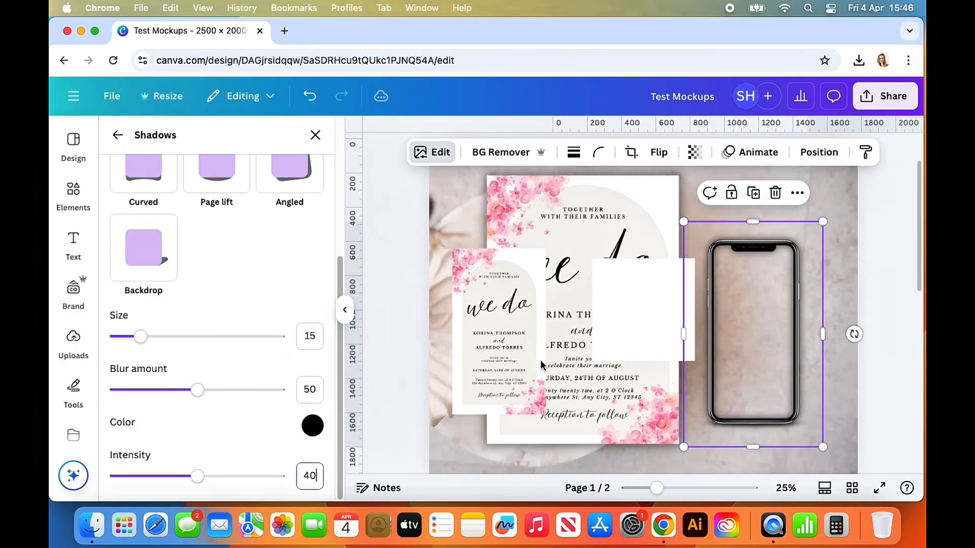
key("Return")
Move the white square over the phone and resize it to fill the phone screen
left_click(625, 327)
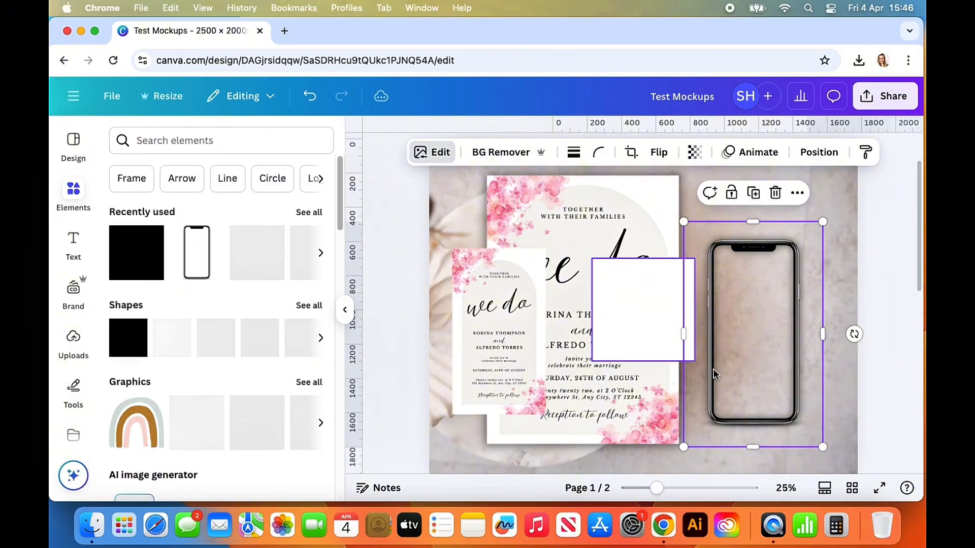
left_click_drag(633, 298, 731, 281)
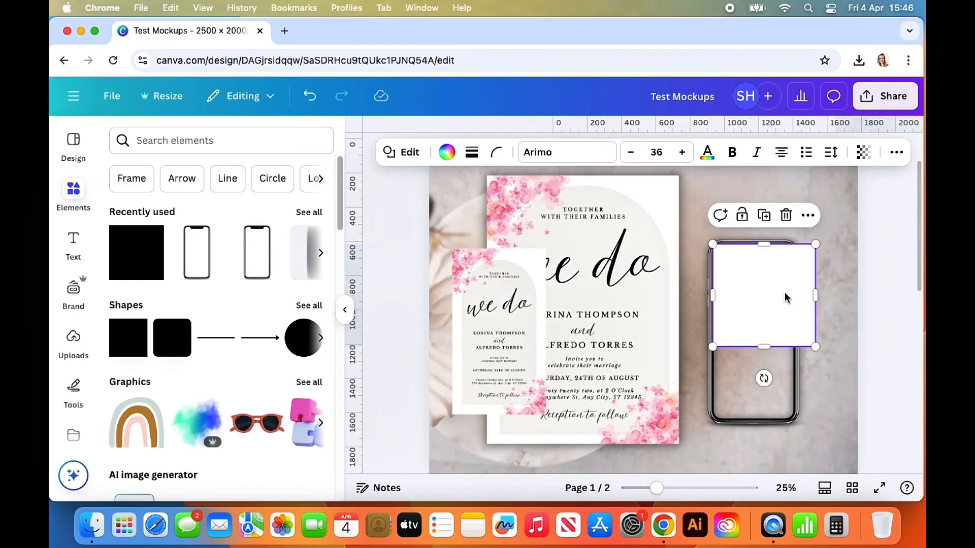
left_click_drag(816, 295, 796, 297)
left_click_drag(753, 348, 753, 419)
Bring the phone in front of the white rectangle so its frame overlaps the edges
left_click(808, 436)
right_click(807, 436)
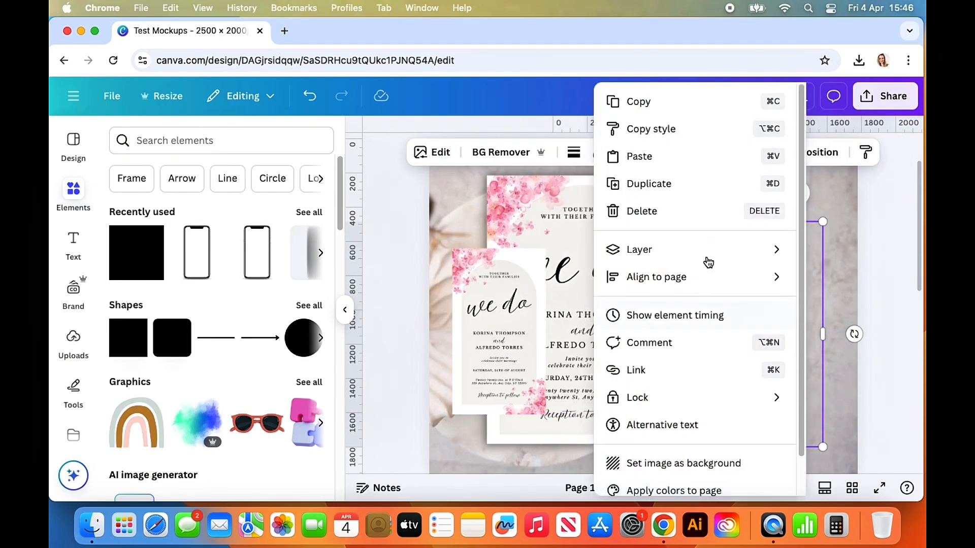
mouse_move(657, 256)
left_click(517, 278)
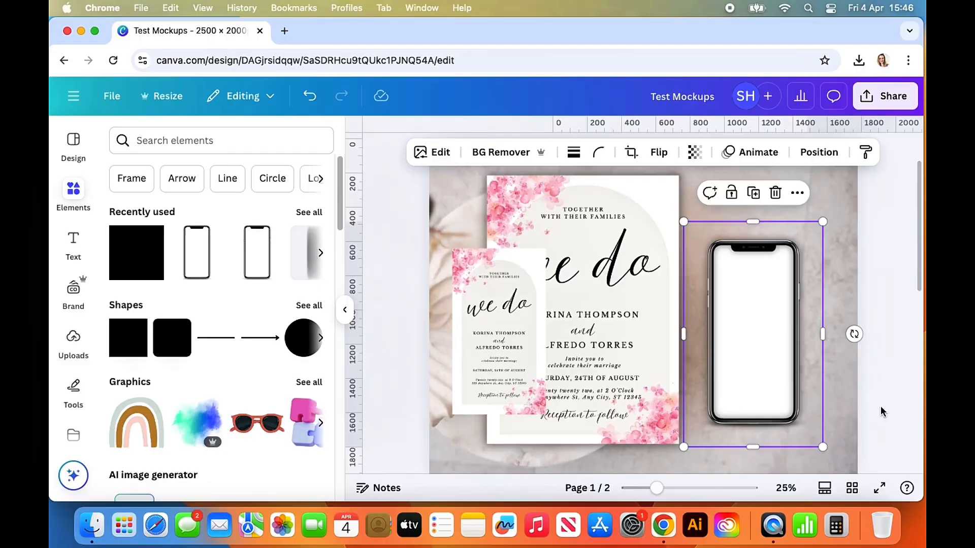
Move the small invitation next to the phone and bring it in front of the phone and white rectangle
left_click(498, 360)
left_click_drag(498, 360, 703, 363)
right_click(703, 363)
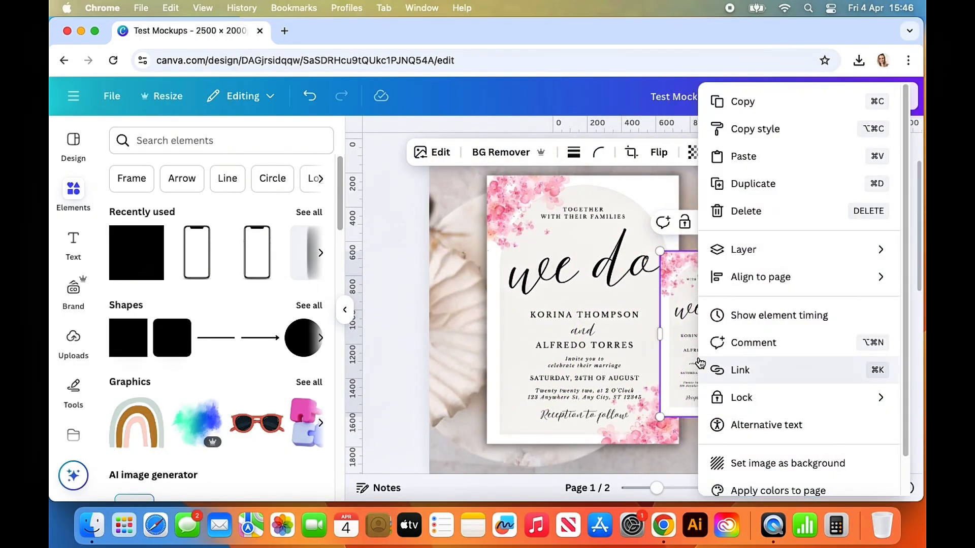
mouse_move(733, 252)
left_click(548, 276)
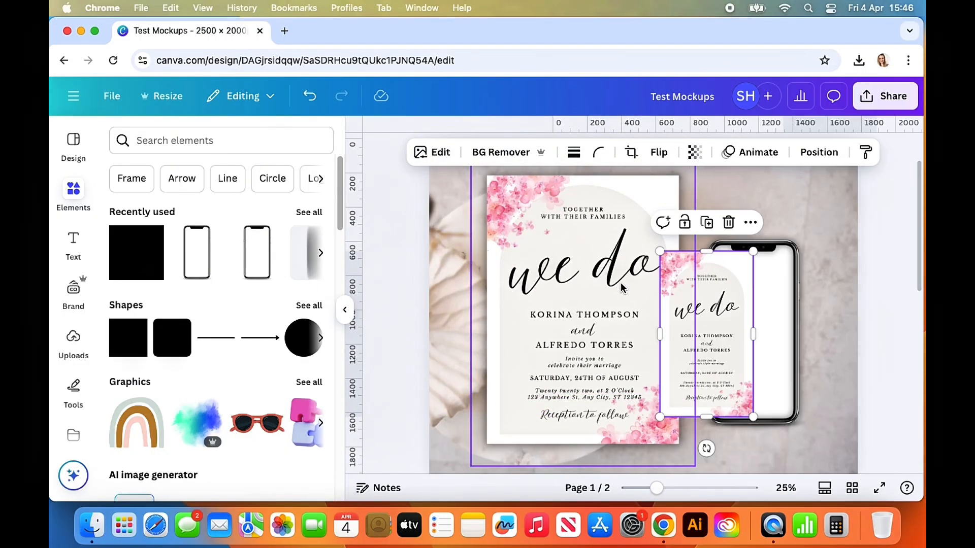
Place the small invitation over the white phone screen, resize it to the screen's width and centre it
left_click_drag(705, 339, 745, 335)
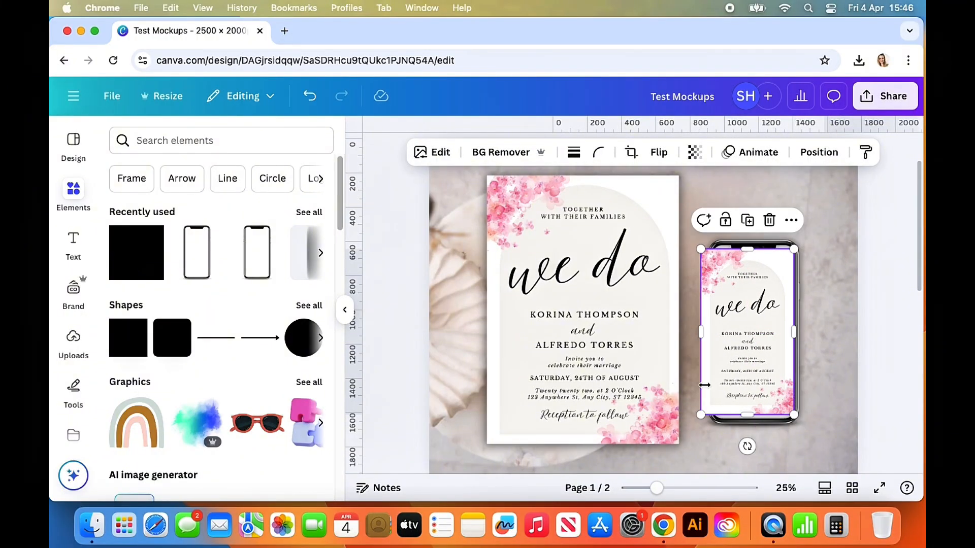
left_click_drag(701, 416, 717, 390)
scroll(789, 350, "up", 3)
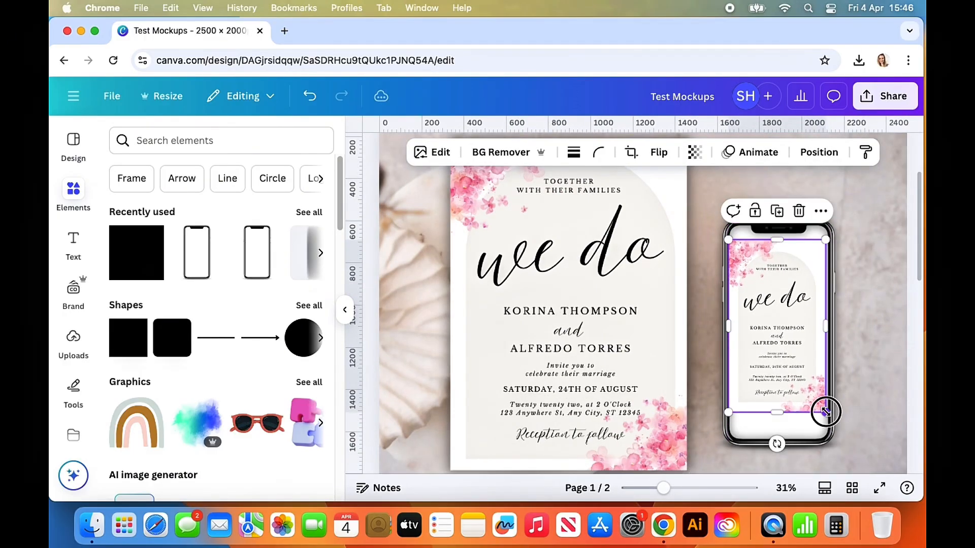
left_click_drag(826, 410, 834, 420)
left_click_drag(730, 423, 730, 423)
left_click_drag(728, 239, 728, 237)
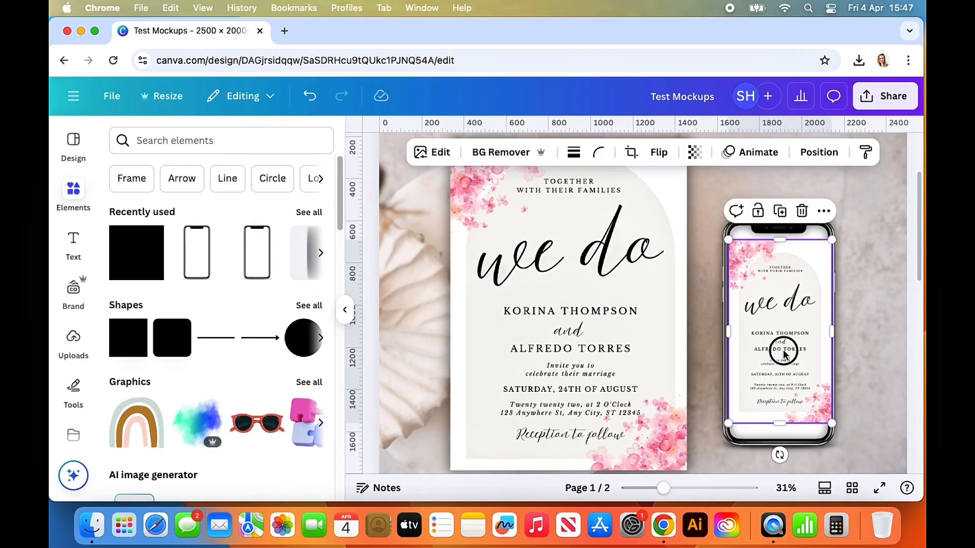
left_click_drag(783, 351, 782, 353)
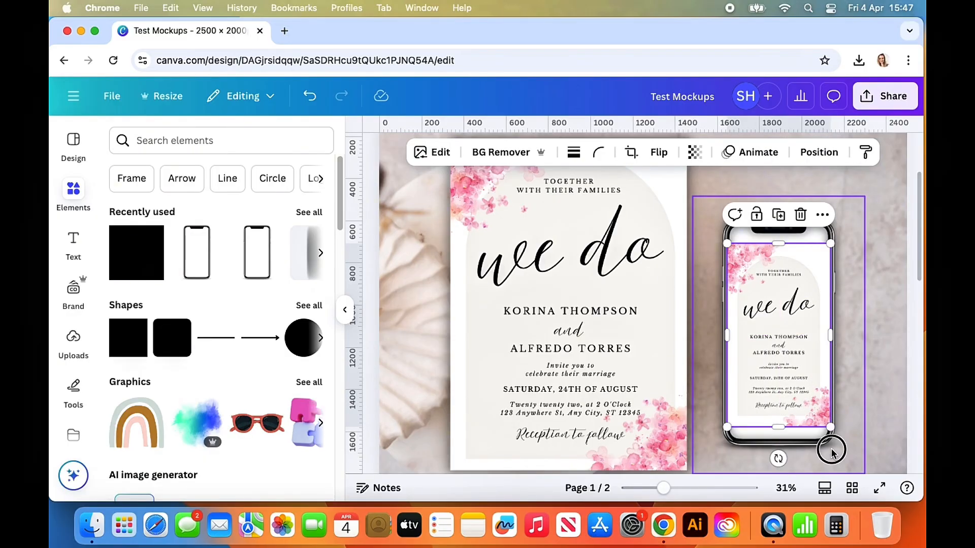
Bring the phone in front of the small invitation so its frame covers the invitation's edges
left_click(831, 448)
right_click(833, 445)
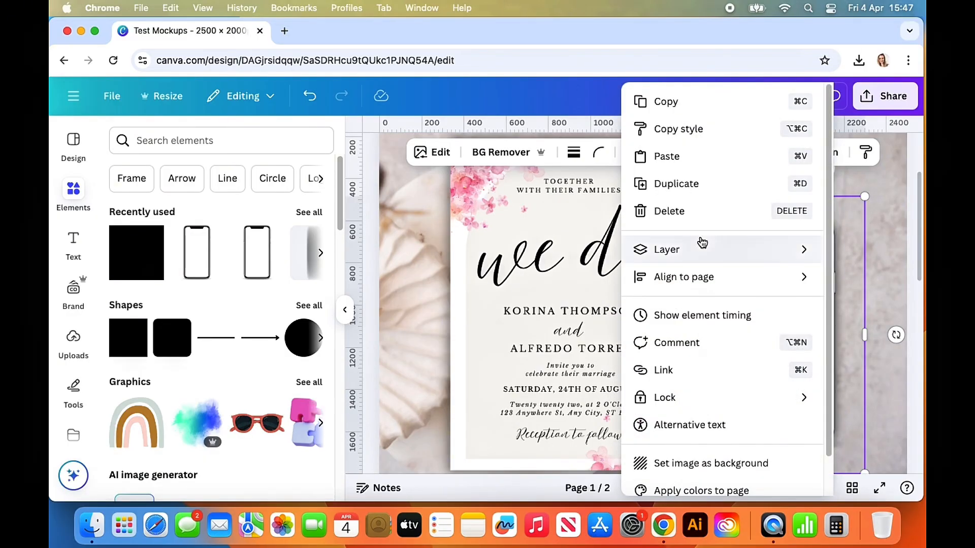
mouse_move(698, 246)
left_click(563, 279)
left_click(883, 415)
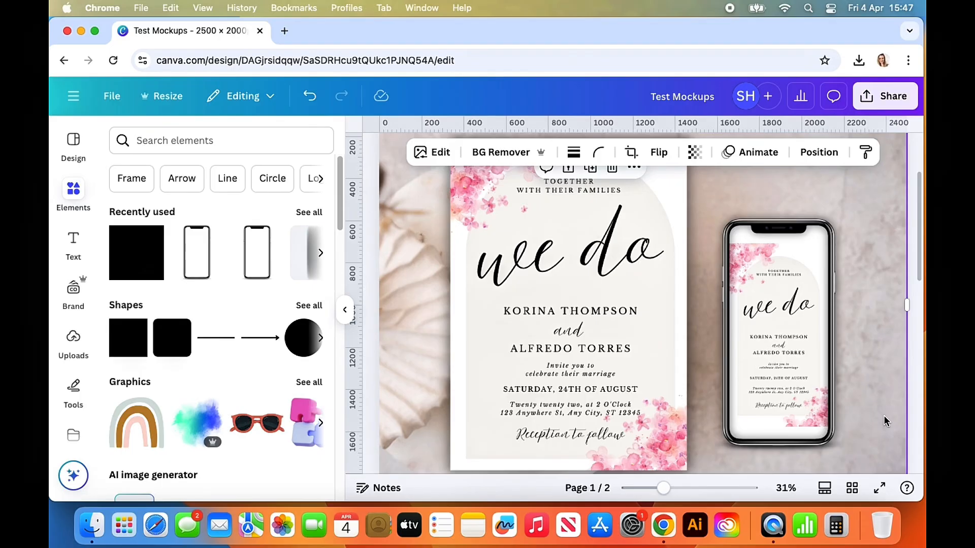
Group the phone with its white screen rectangle and the small invitation into one object
scroll(883, 415, "down", 5)
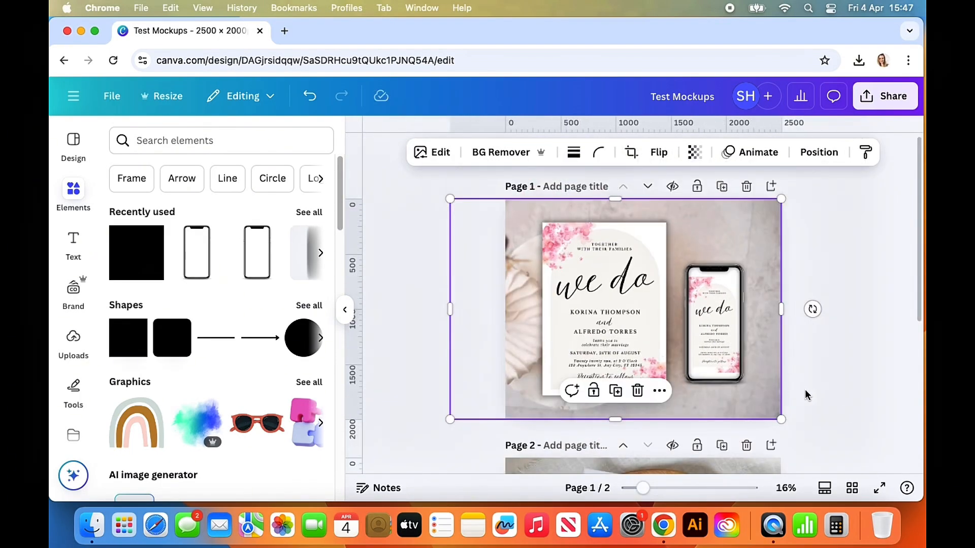
left_click_drag(805, 390, 735, 350)
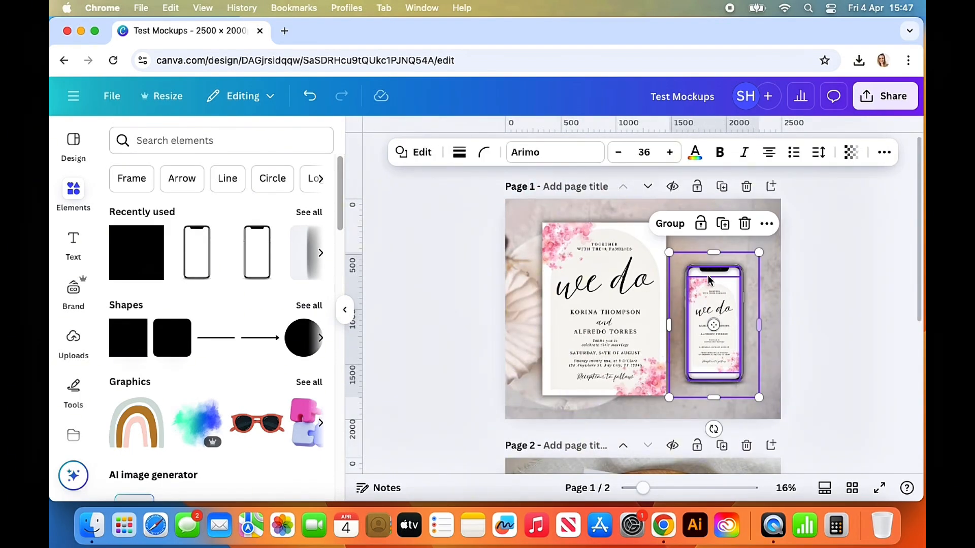
left_click(671, 224)
left_click(873, 360)
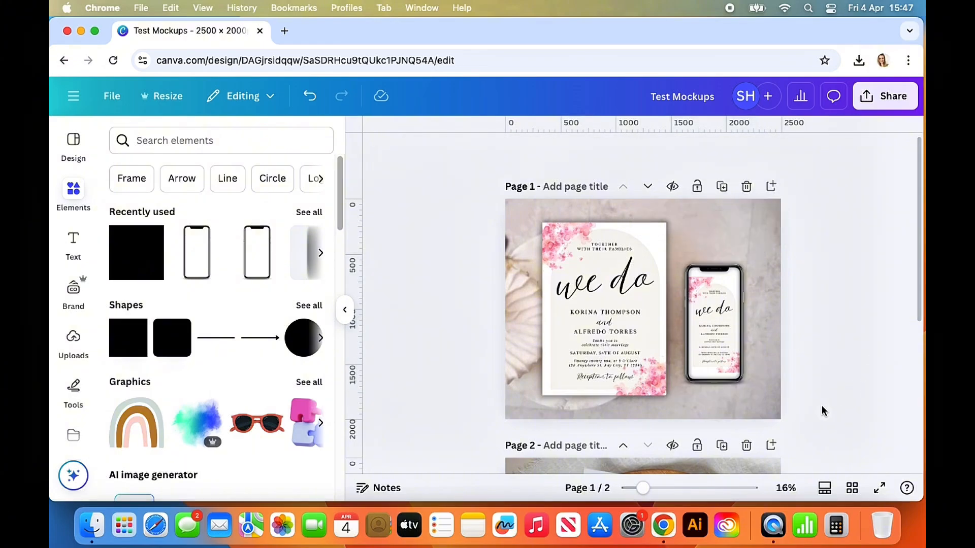
Enlarge the phone group and reposition it beside the printed invitation card
left_click(736, 370)
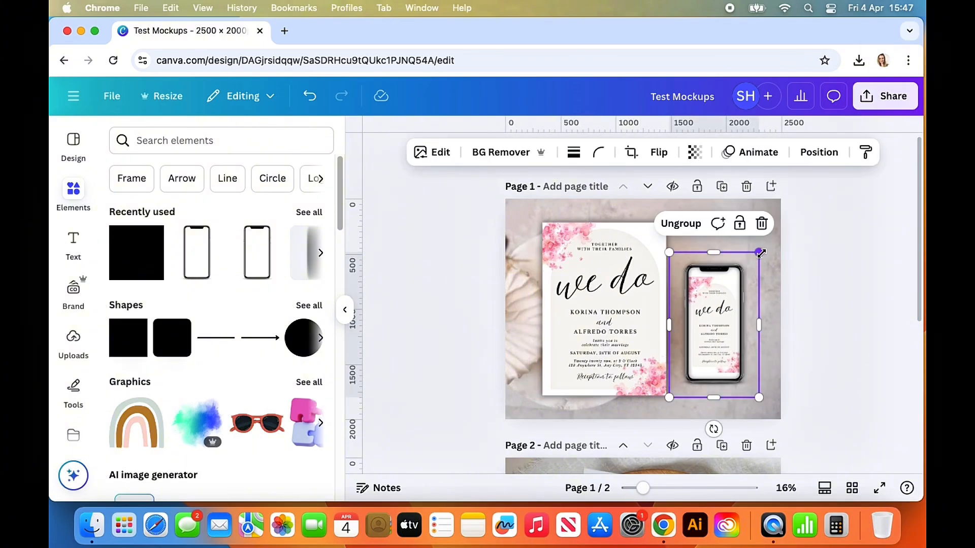
left_click_drag(783, 227, 780, 226)
left_click_drag(734, 331, 723, 351)
left_click(825, 403)
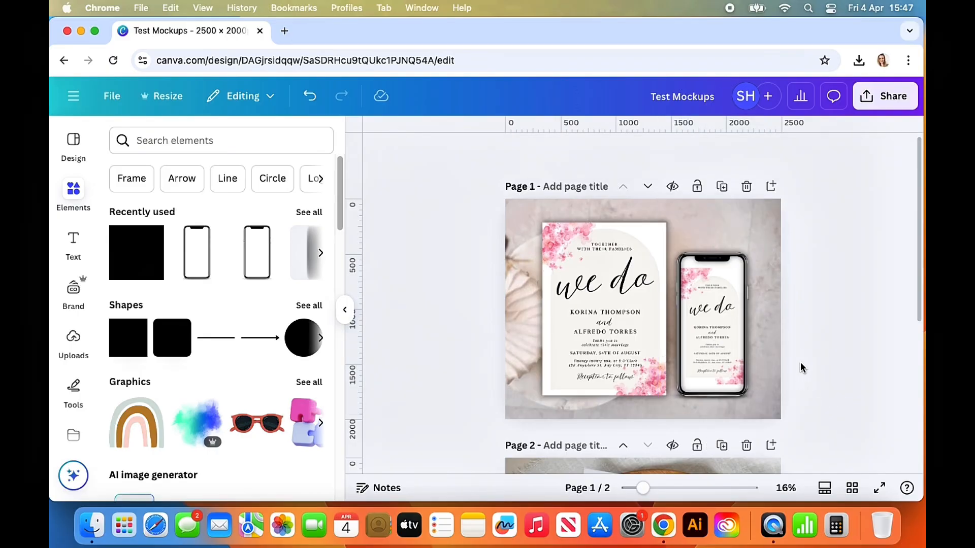
Select the invitation card and the phone group together and scale both down slightly
left_click_drag(800, 363, 614, 358)
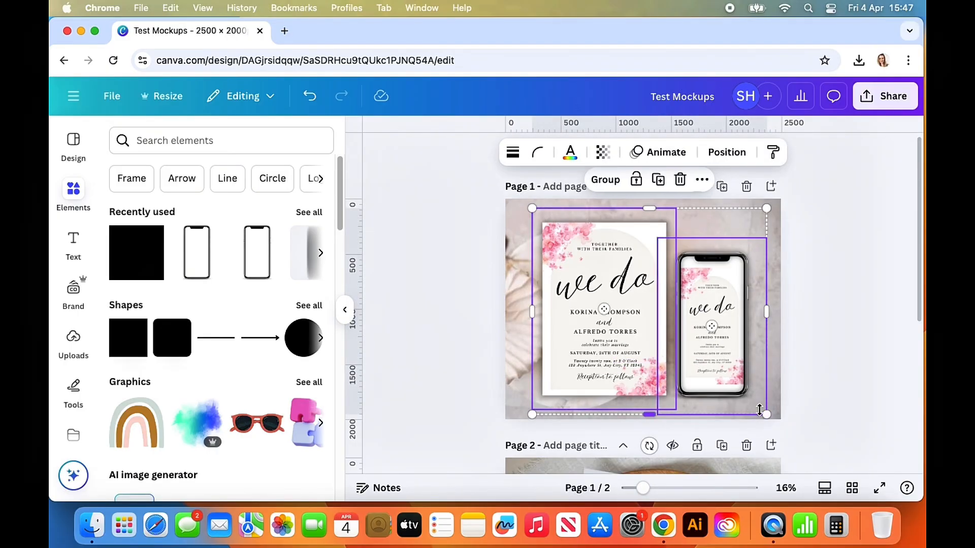
left_click_drag(763, 412, 756, 405)
left_click(815, 410)
left_click(717, 371)
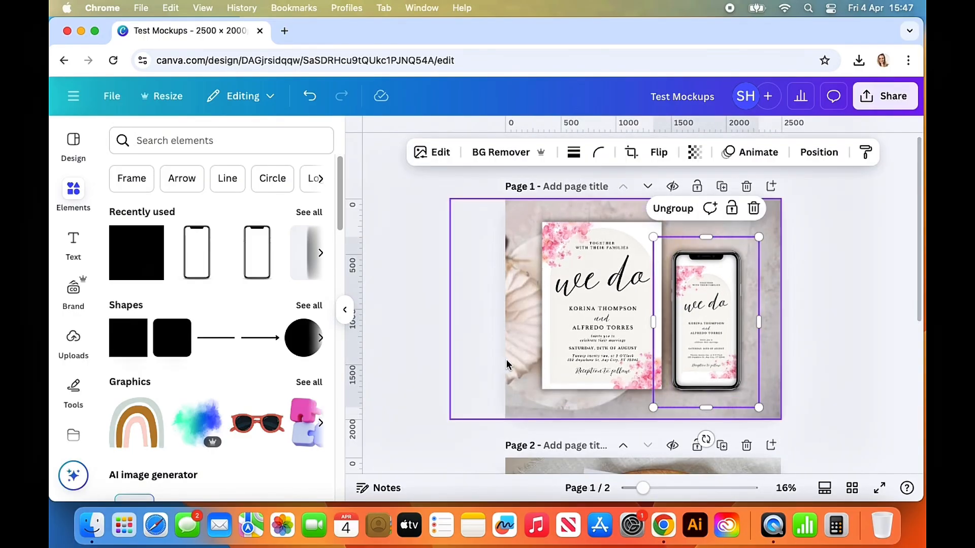
left_click(467, 367)
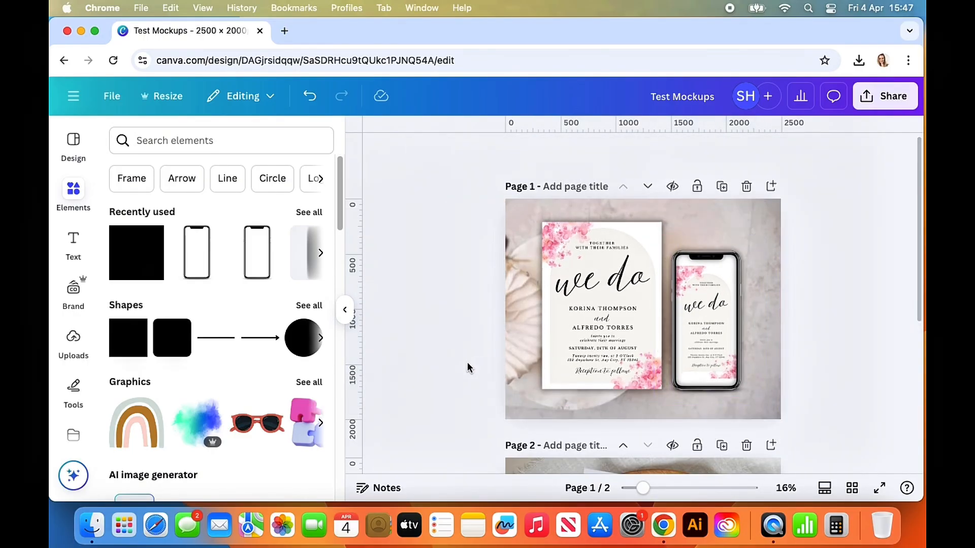
Add a square to page 1 with no fill and a solid border of weight 4
left_click(127, 278)
left_click(657, 317)
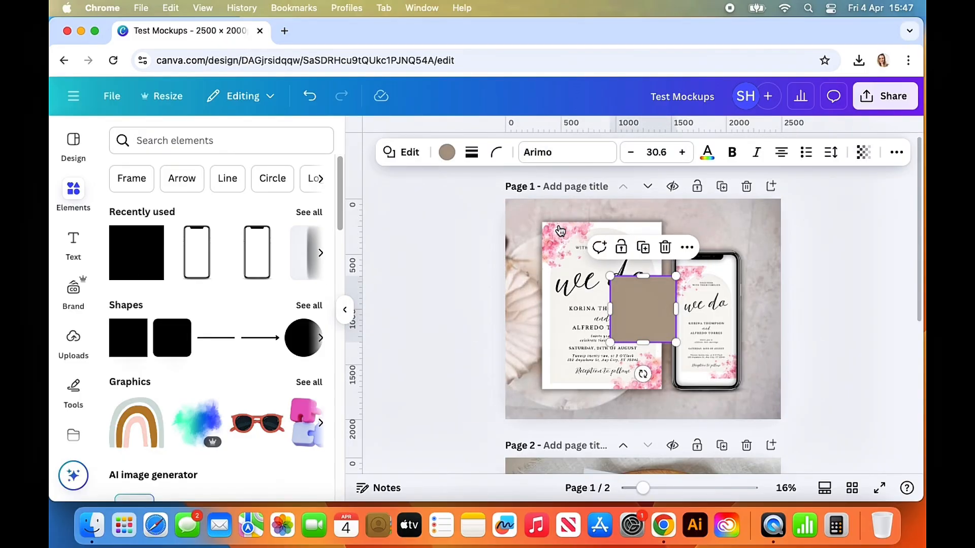
left_click(473, 153)
left_click(442, 202)
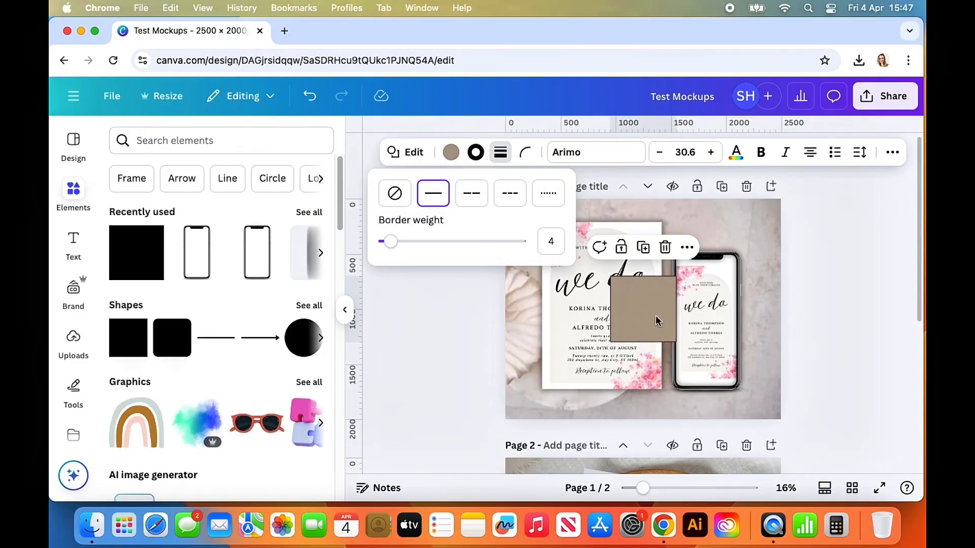
left_click(451, 152)
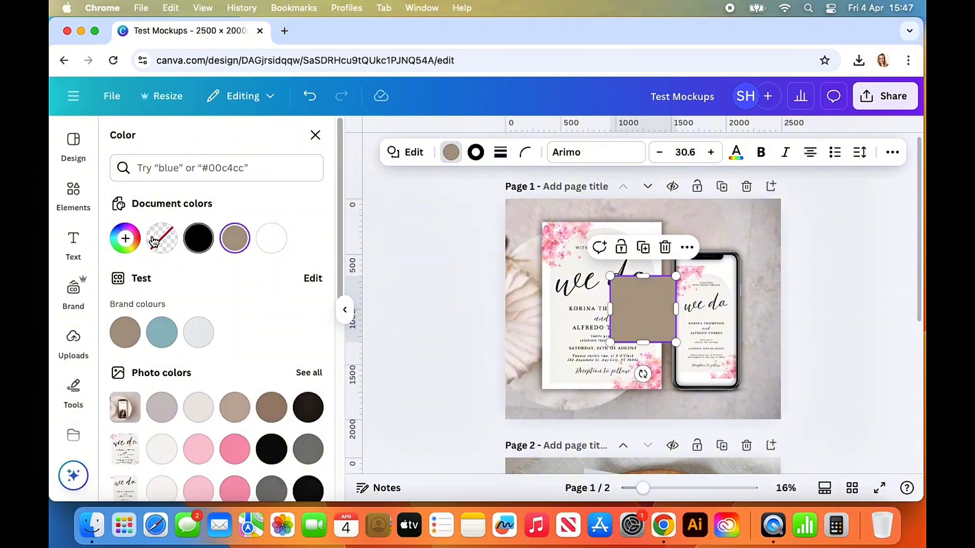
left_click(155, 240)
left_click(831, 364)
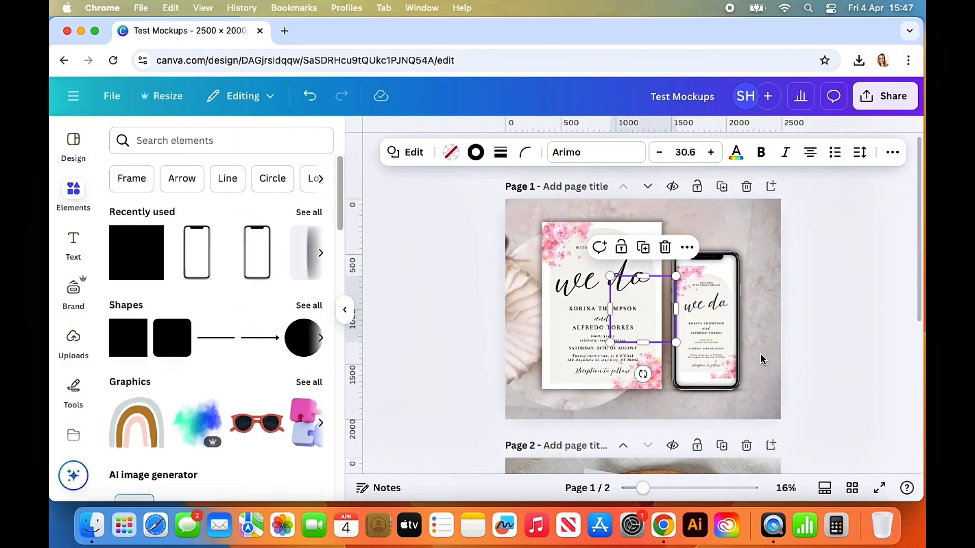
Resize the square to the full page height, 2000 × 2000 px, and centre it horizontally on the page
left_click_drag(659, 341, 748, 419)
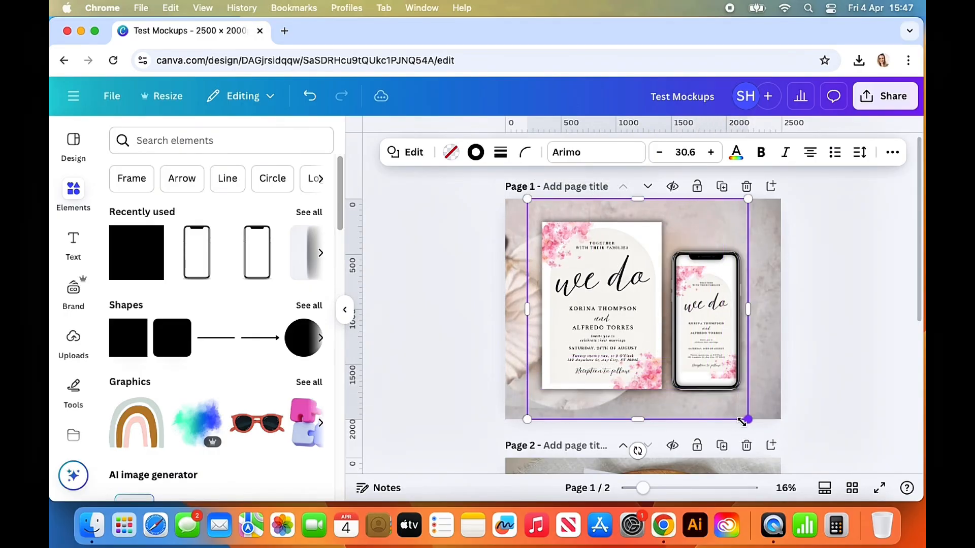
left_click(891, 153)
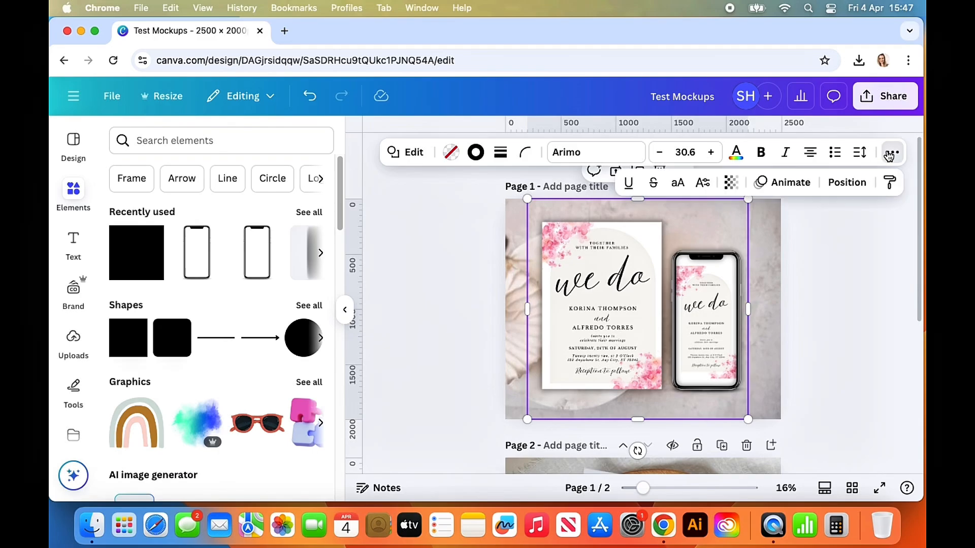
left_click(834, 188)
left_click(265, 335)
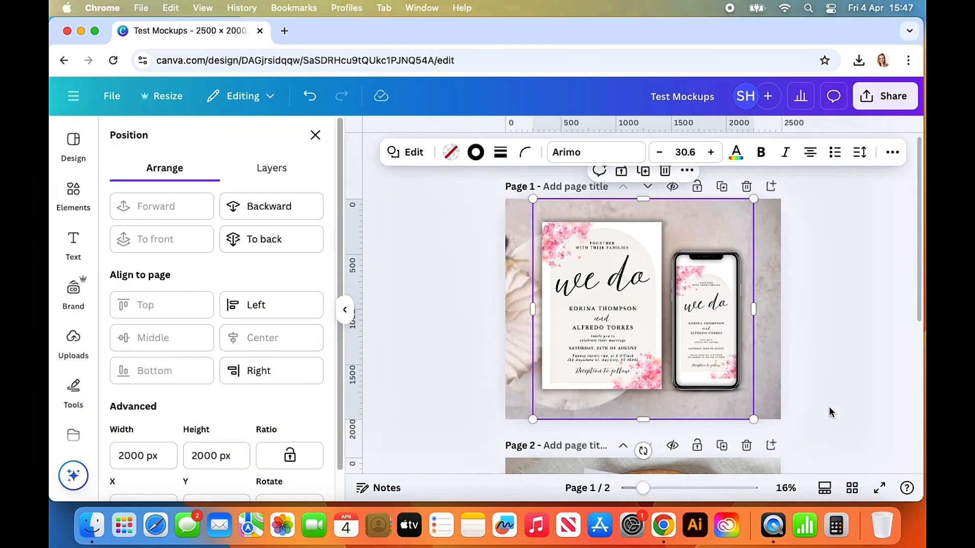
left_click(819, 430)
Place vertical guides along the square's left and right edges, the right one at 2250 px, and delete the square
left_click(613, 324)
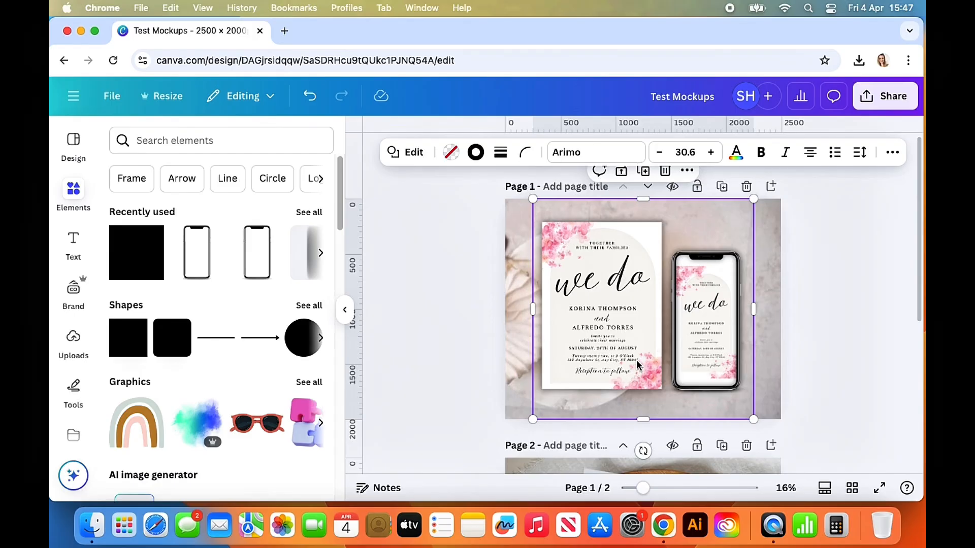
right_click(703, 400)
left_click(457, 367)
left_click(435, 334)
left_click_drag(353, 348, 530, 349)
left_click_drag(364, 355, 753, 355)
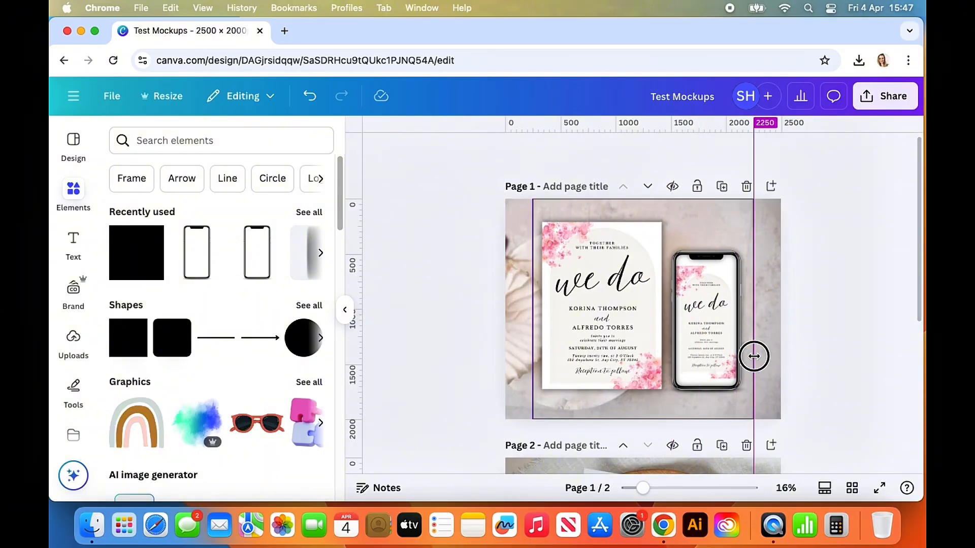
left_click(684, 205)
left_click(809, 270)
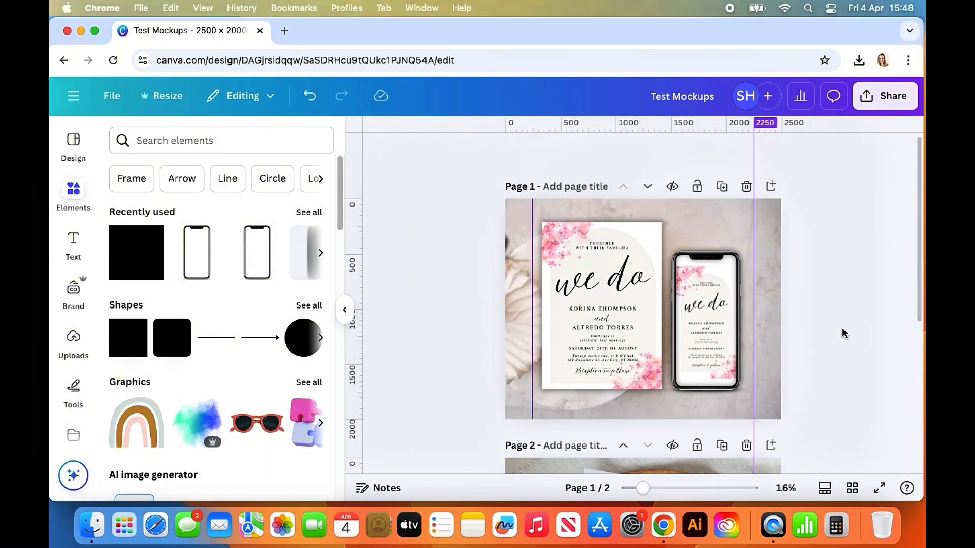
Nudge the invitation card and phone group together slightly right and down to centre them between the guides
left_click(634, 325)
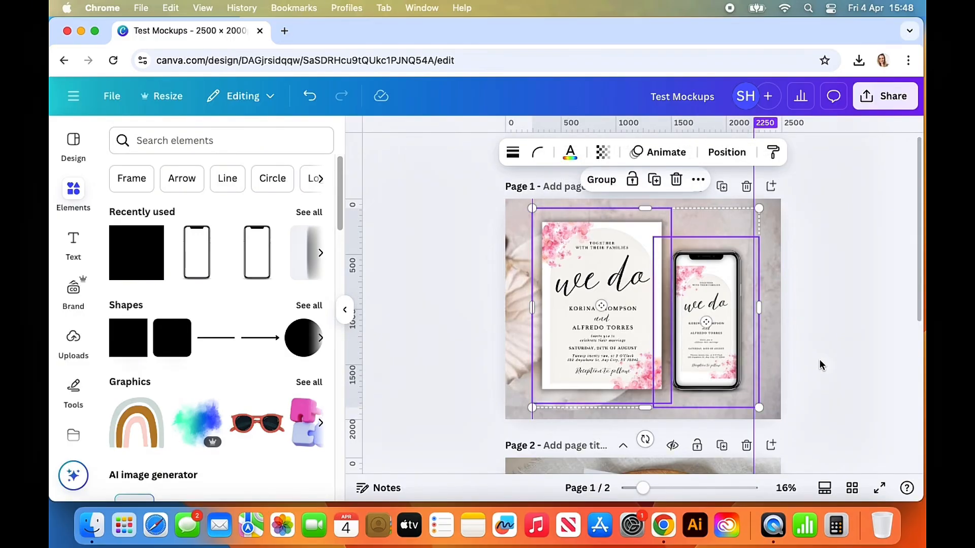
key("Right")
key("Right")
key("Right")
key("Right")
key("Right")
key("Right")
key("Right")
key("Right")
key("Right")
key("Right")
key("Right")
key("Right")
key("Right")
key("Right")
key("Right")
key("Right")
key("Right")
key("Right")
key("Right")
key("Right")
key("Right")
key("Right")
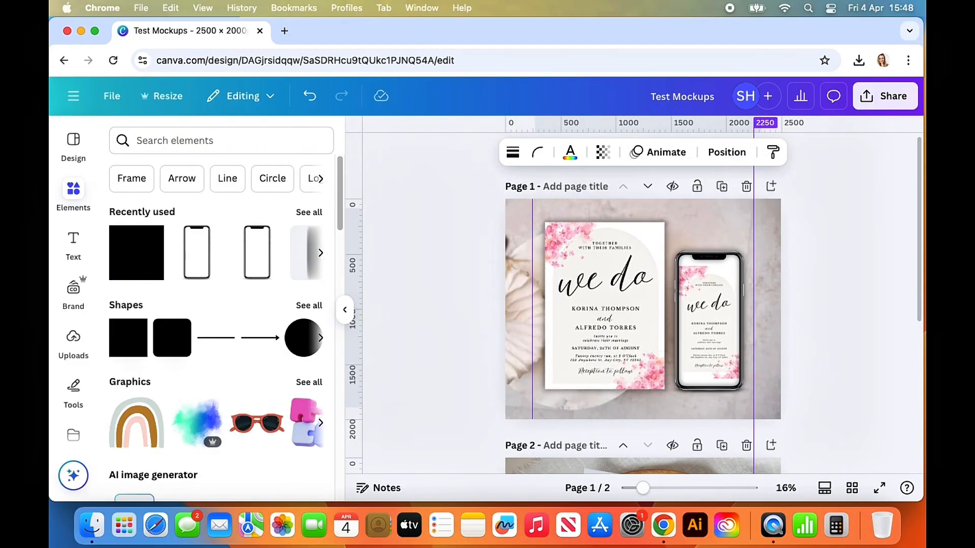
key("Down")
key("Down")
key("Down")
key("Down")
key("Down")
key("Down")
key("Down")
key("Down")
key("Down")
key("Down")
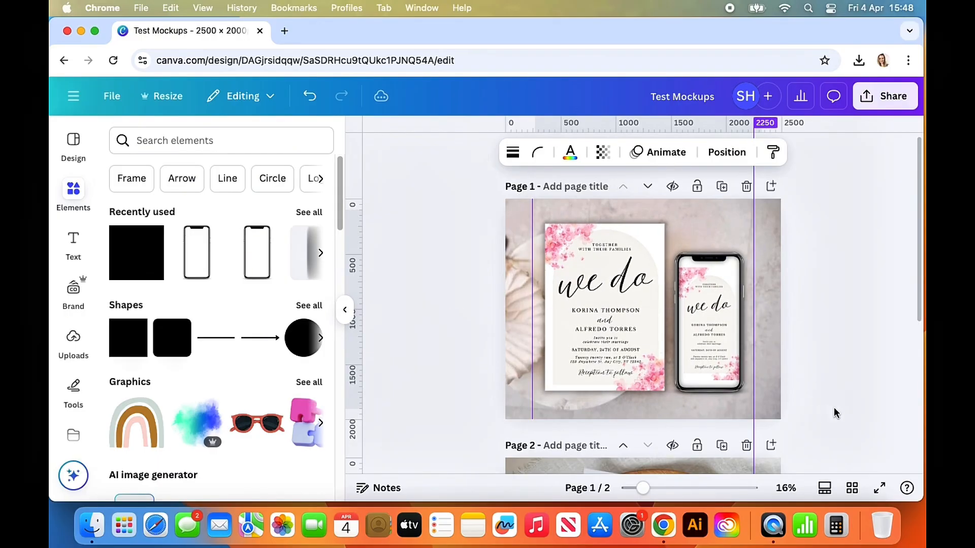
left_click(843, 397)
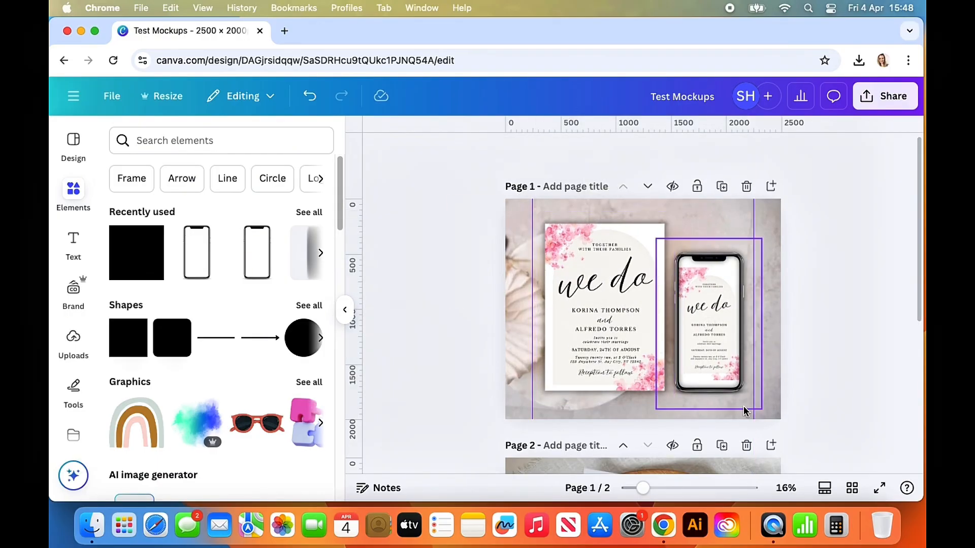
Remove the right vertical guide from the page and undo the removal
left_click_drag(754, 418, 183, 355)
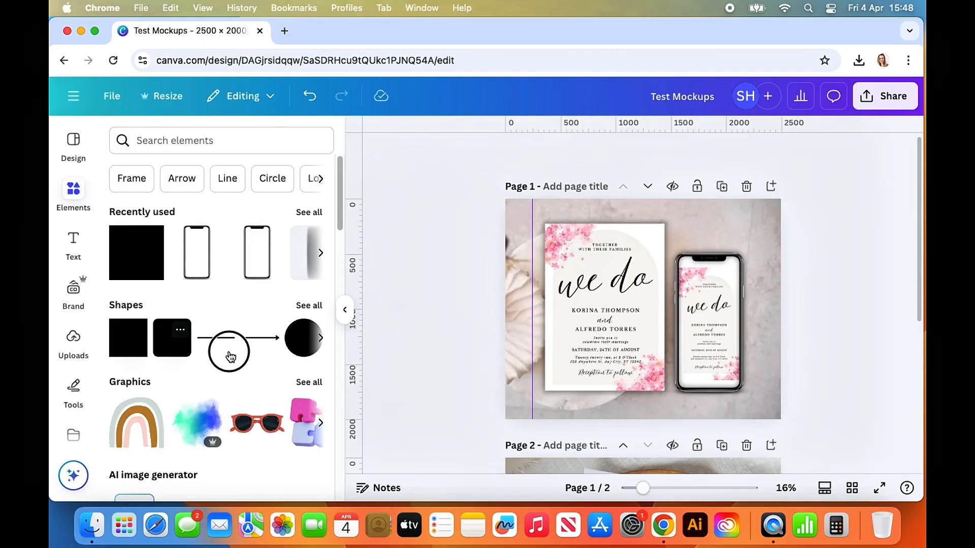
left_click(821, 362)
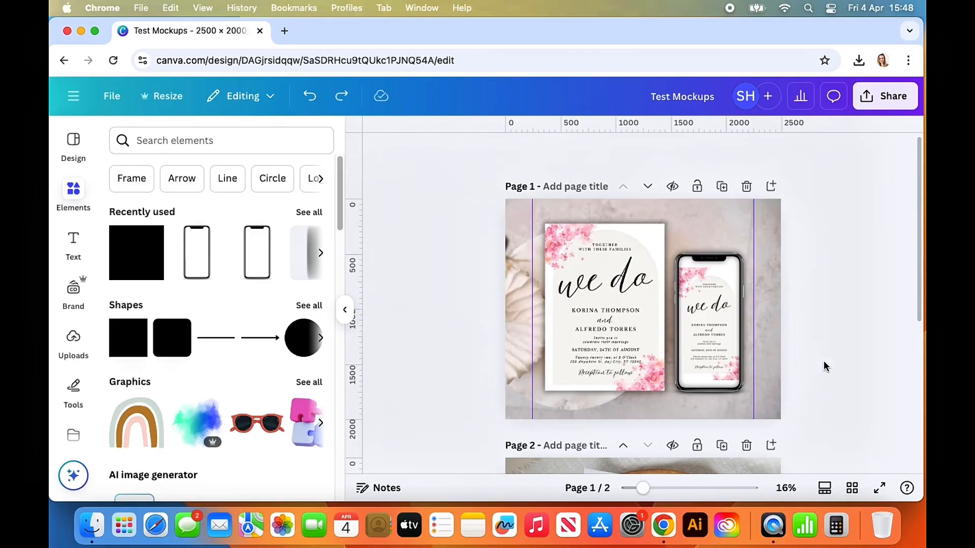
Copy the large invitation card from page 1 and paste it onto the wooden tray photo on page 2
scroll(826, 430, "down", 5)
scroll(650, 240, "up", 3)
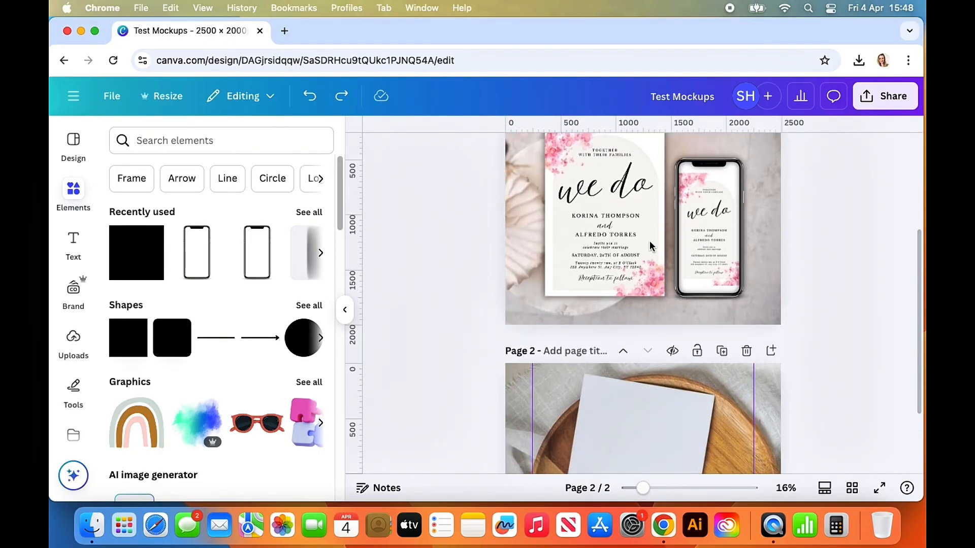
left_click(650, 240)
key("super+c")
scroll(667, 279, "down", 3)
left_click(668, 315)
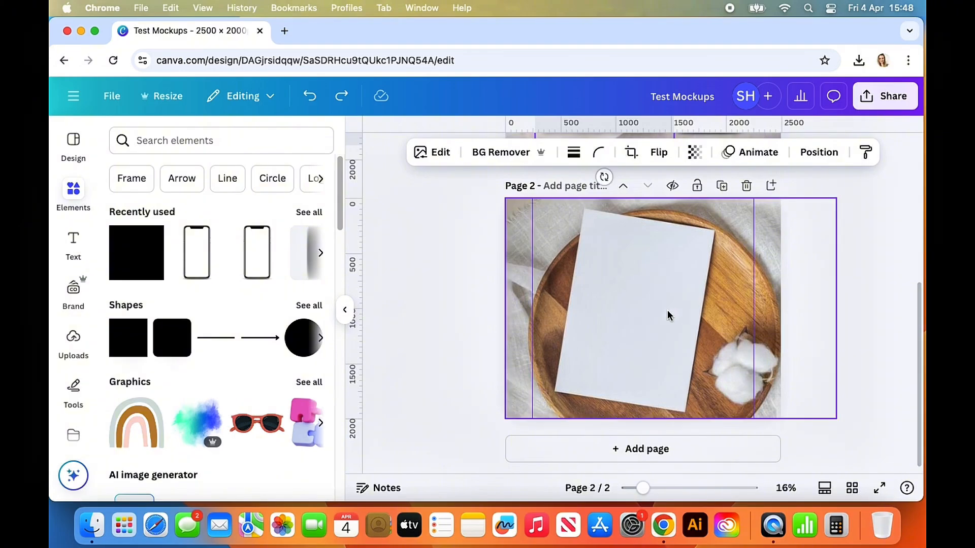
key("super+v")
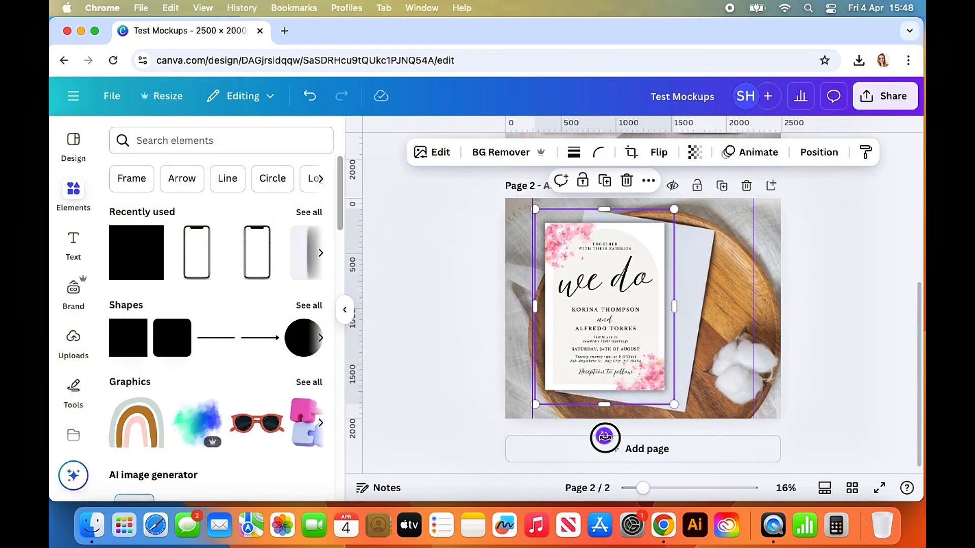
Rotate the pasted invitation 9° clockwise, and enlarge and nudge it to cover the blank card on the tray
left_click_drag(588, 448, 584, 442)
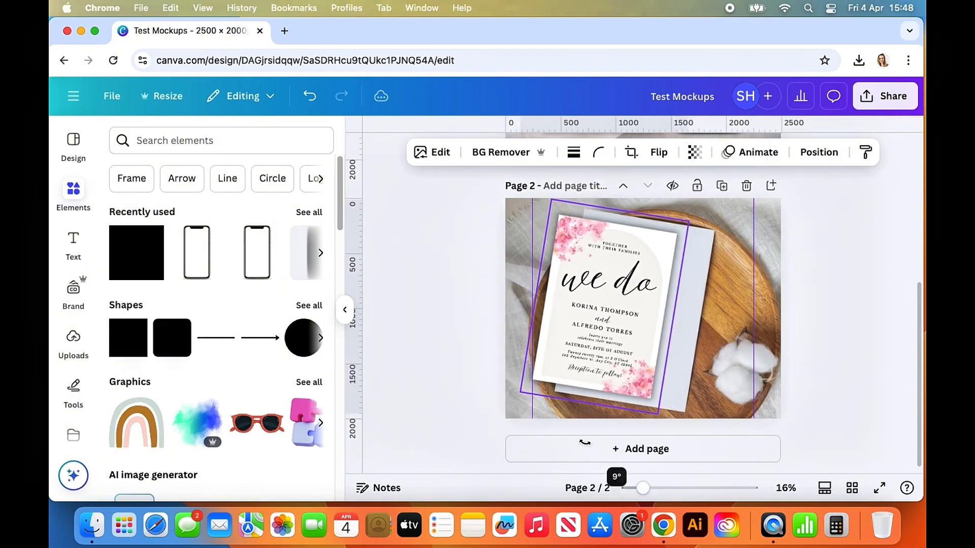
left_click_drag(620, 364, 638, 374)
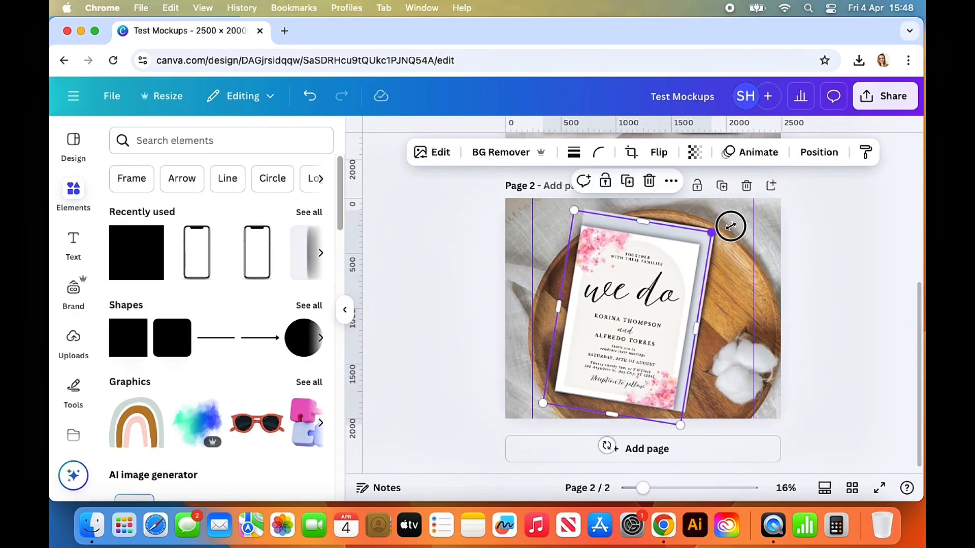
left_click_drag(733, 222, 735, 221)
key("Left")
key("Left")
key("Down")
key("Down")
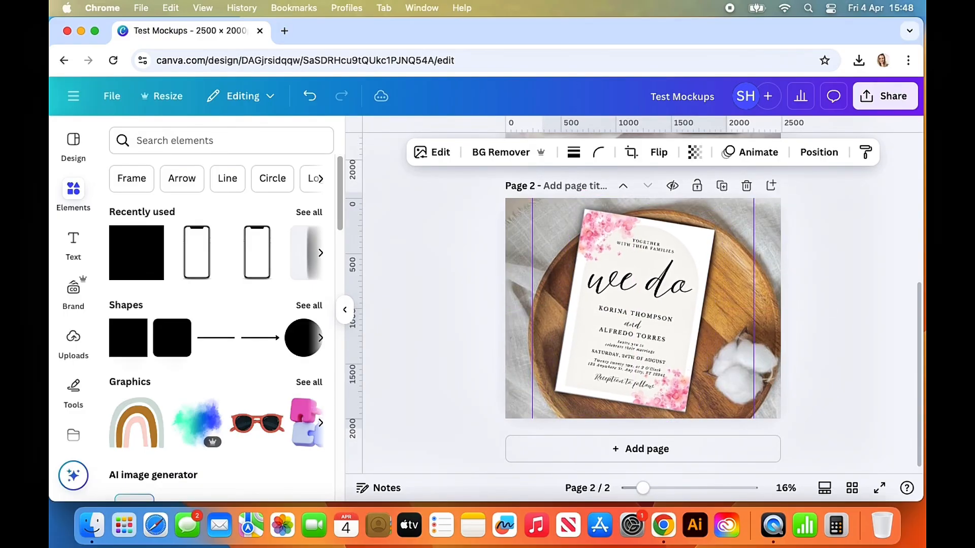
key("Left")
key("Left")
key("Left")
key("Left")
left_click(830, 331)
Fine-tune the size of the page 2 invitation from opposite corners so its edges match the blank card
key("super+plus")
key("super+plus")
scroll(741, 333, "up", 5)
left_click(599, 299)
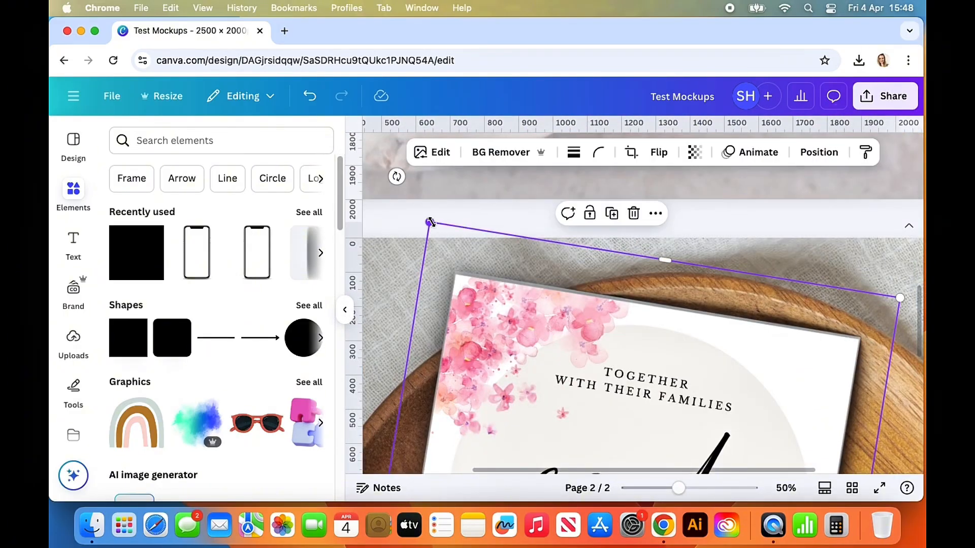
left_click_drag(431, 222, 429, 219)
scroll(558, 305, "down", 10)
left_click_drag(792, 451, 796, 456)
key("super+minus")
key("super+minus")
left_click(859, 378)
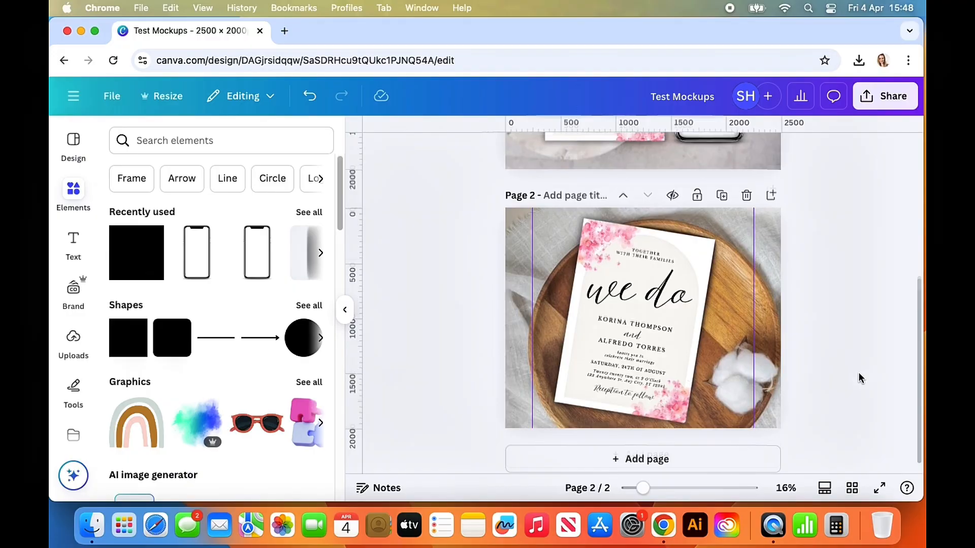
Add a third page and paste a copy of the phone group from page 1 onto it
scroll(859, 372, "up", 5)
left_click(726, 338)
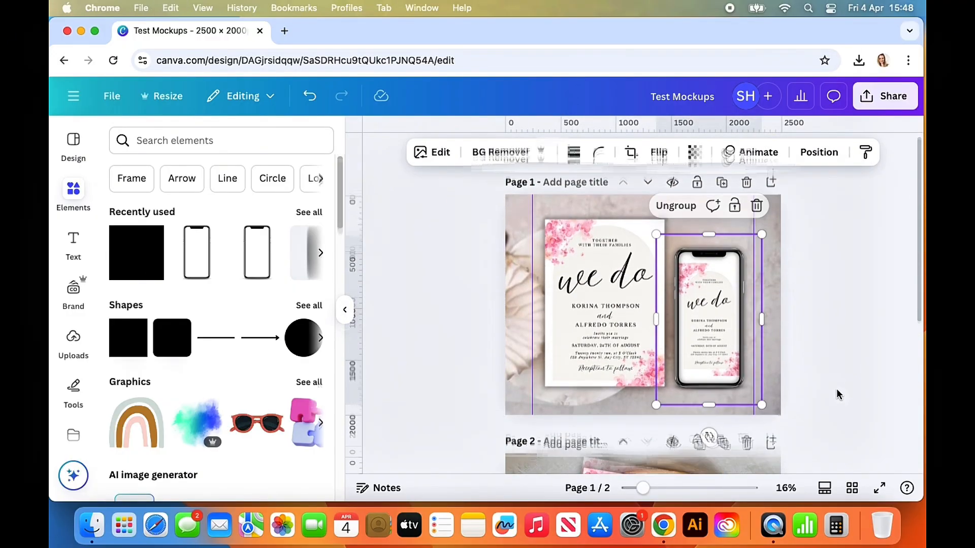
scroll(837, 388, "down", 5)
left_click(721, 449)
left_click(692, 368)
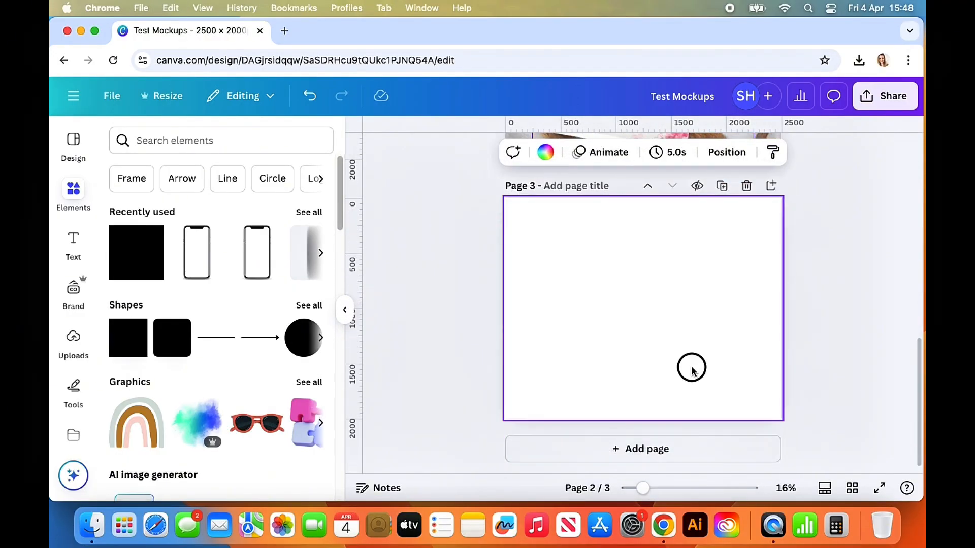
key("super+v")
left_click(828, 352)
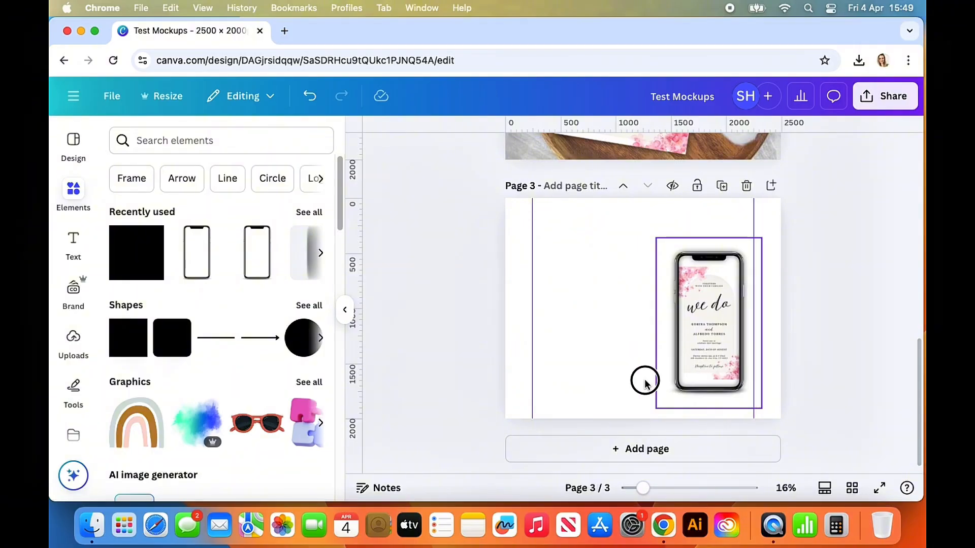
Enlarge the phone group on page 3 and centre it so its lower end runs off the page
left_click_drag(726, 361, 641, 409)
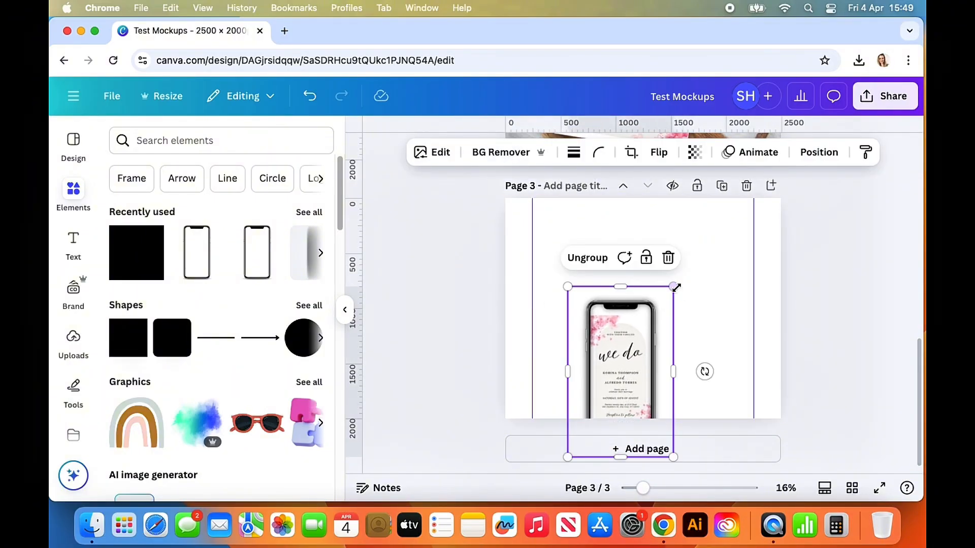
left_click_drag(717, 248, 751, 227)
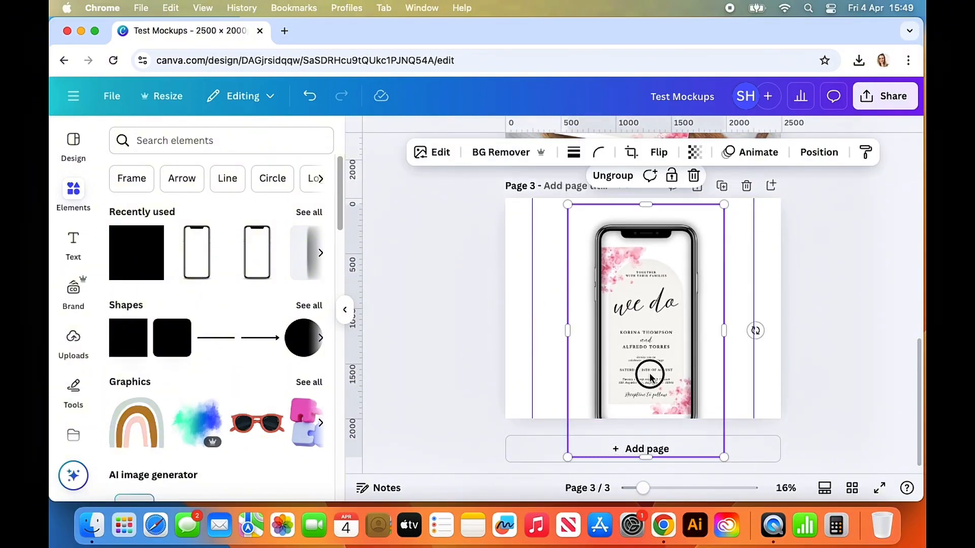
left_click_drag(650, 376, 647, 385)
left_click(817, 414)
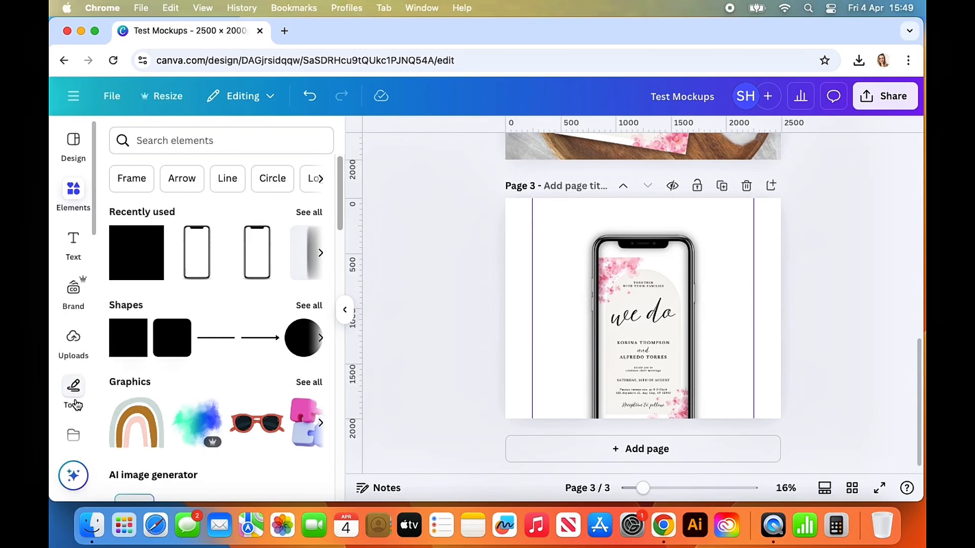
Add the recently used light grey paper texture photo to page 3 and enlarge it to cover the whole page
scroll(75, 401, "down", 3)
scroll(77, 379, "down", 5)
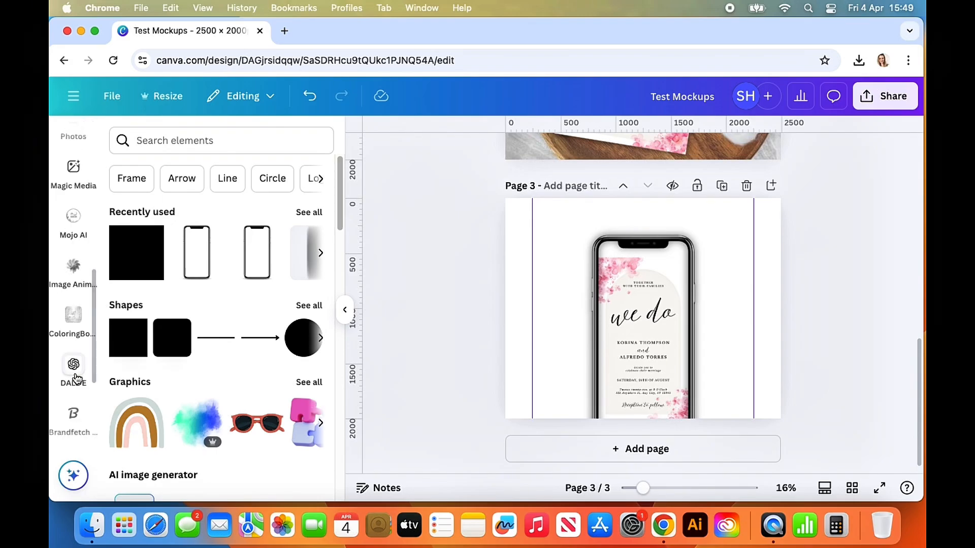
scroll(76, 379, "up", 4)
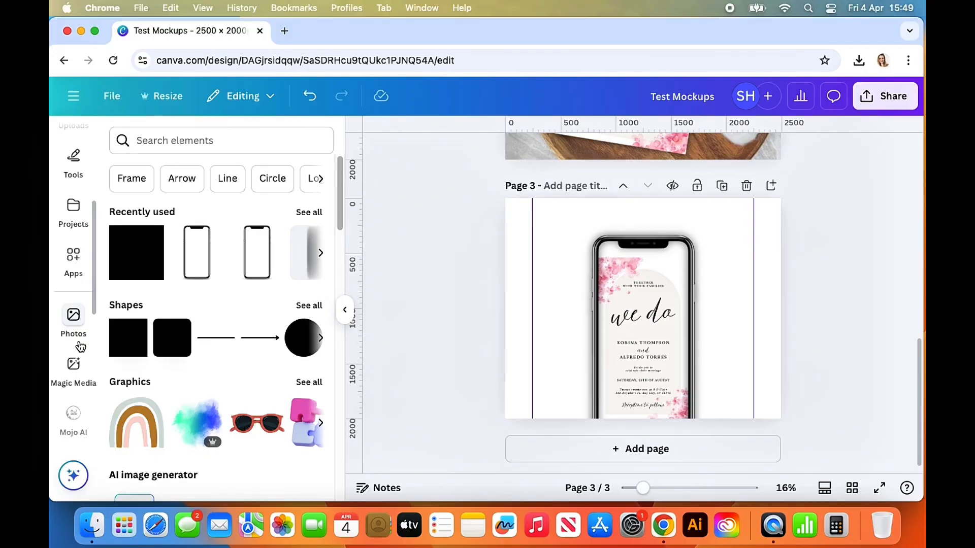
left_click(74, 325)
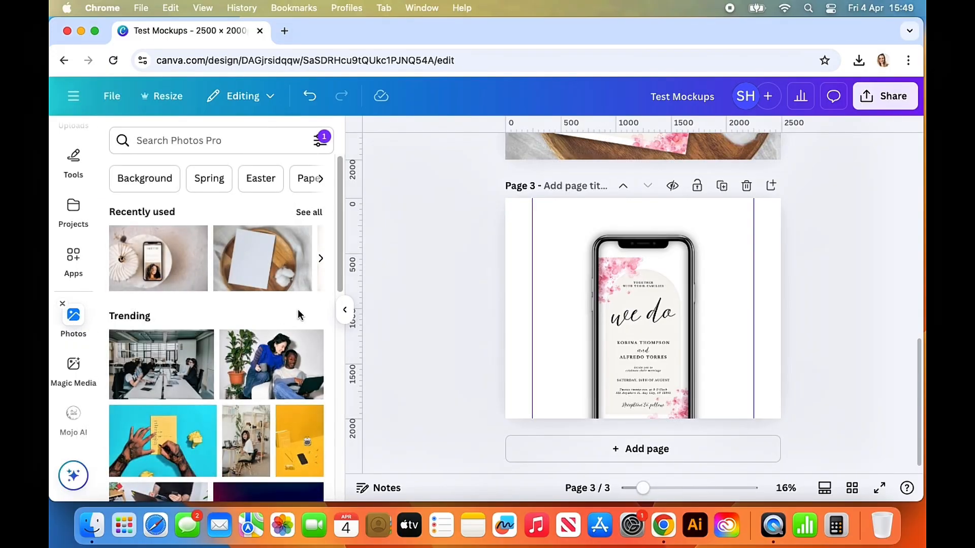
left_click(310, 212)
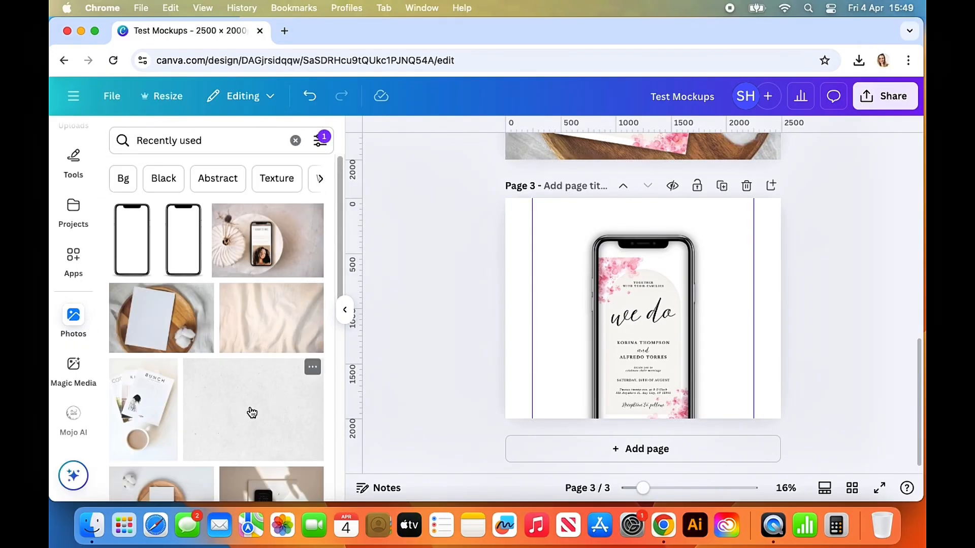
left_click(252, 412)
left_click_drag(677, 340, 637, 294)
left_click_drag(757, 390, 813, 422)
left_click_drag(723, 389, 708, 388)
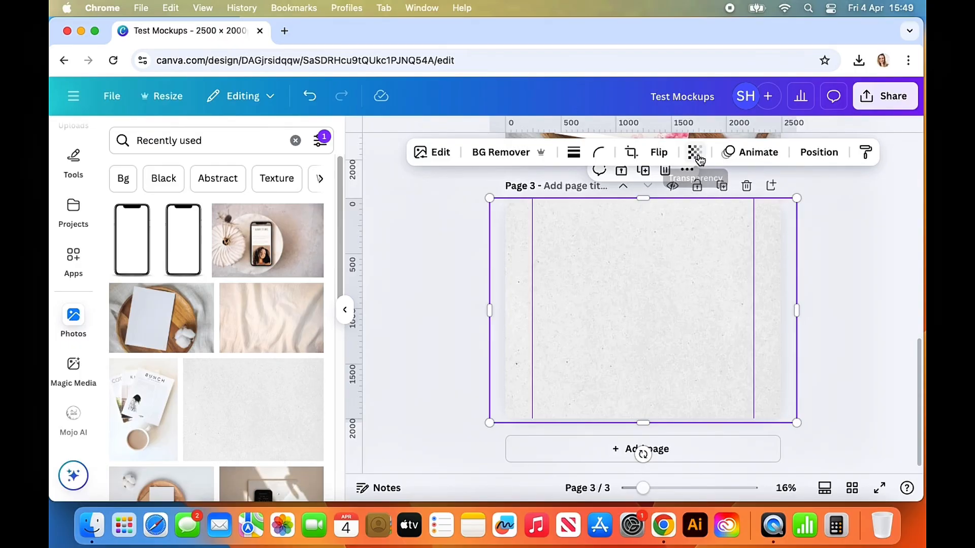
Send the paper texture photo to the back of page 3, behind the phone, and clear the photo search
right_click(647, 318)
mouse_move(701, 251)
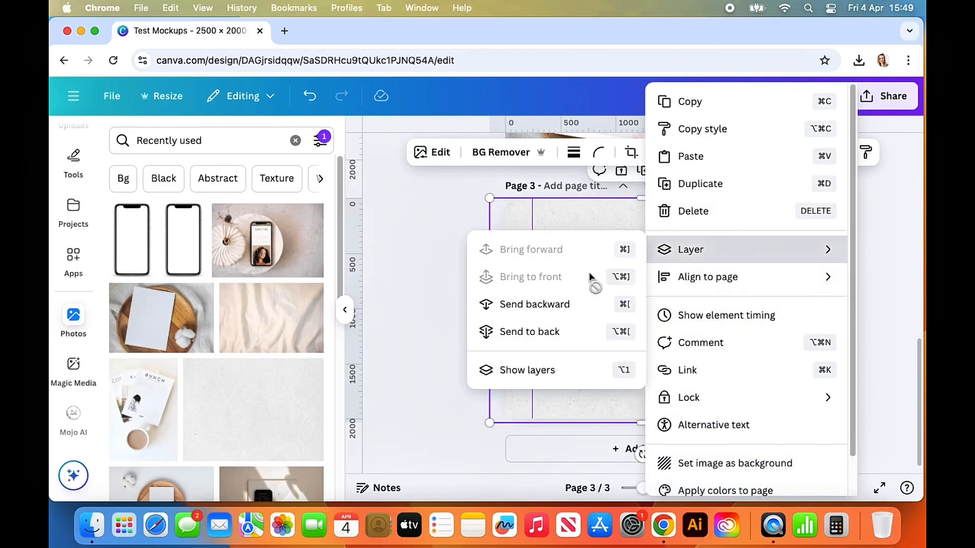
left_click(555, 332)
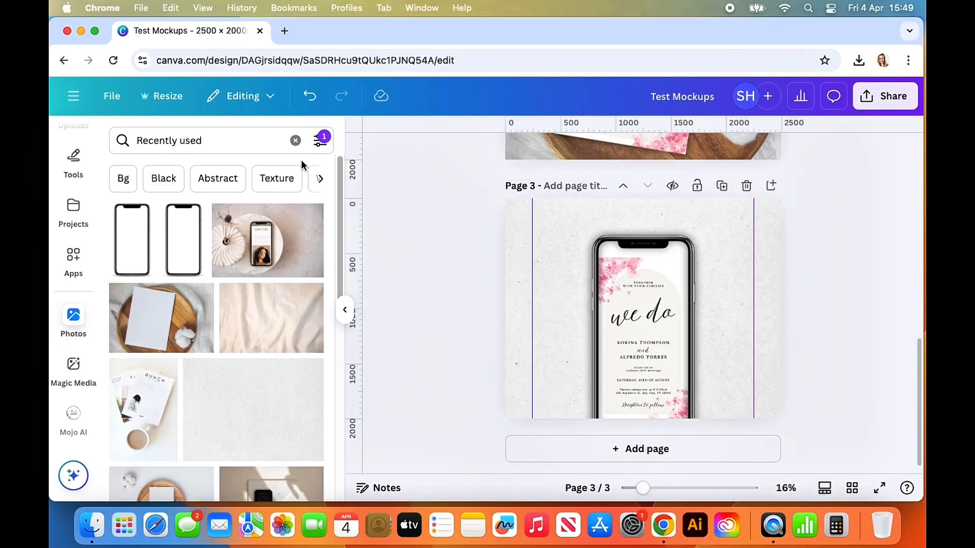
left_click(299, 144)
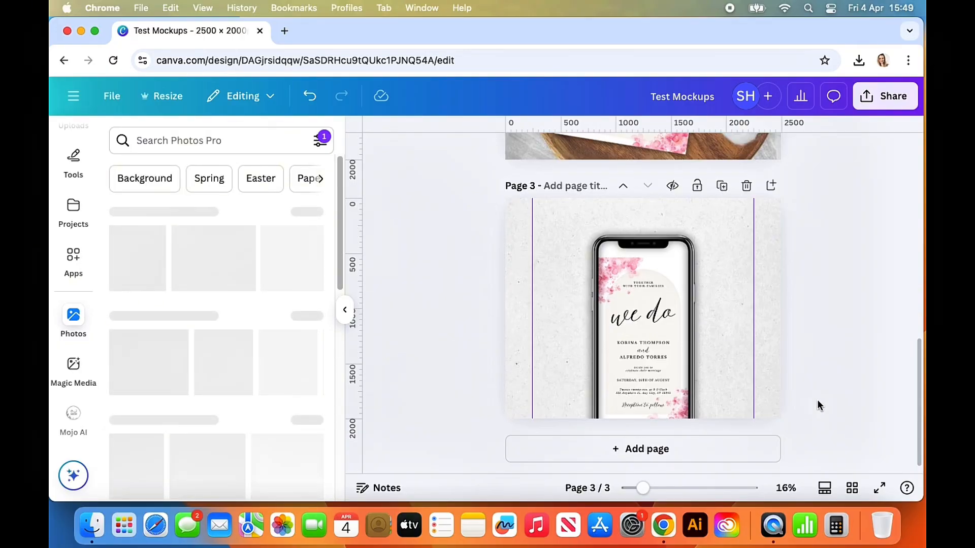
Set the transparency of page 3's paper texture background to 70
left_click(759, 246)
left_click(694, 153)
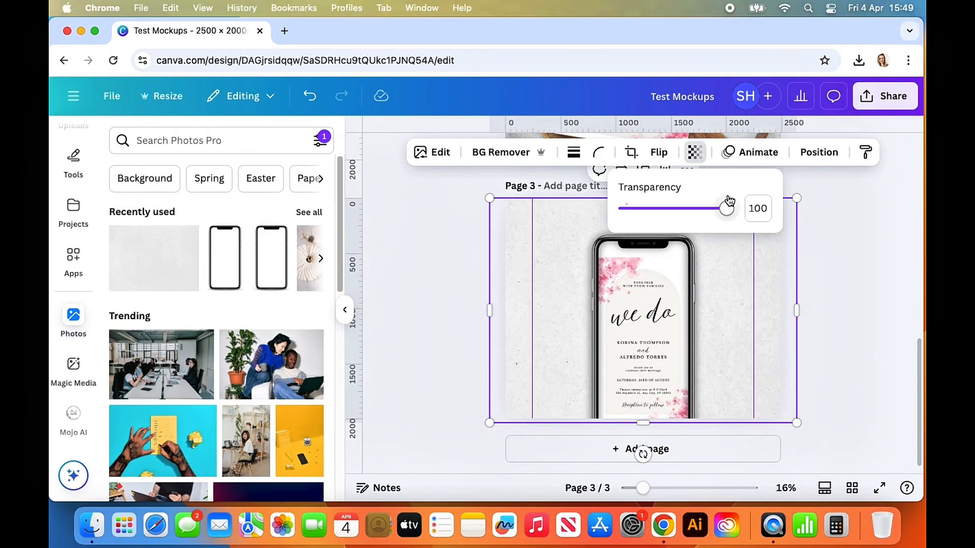
type("70")
left_click(853, 331)
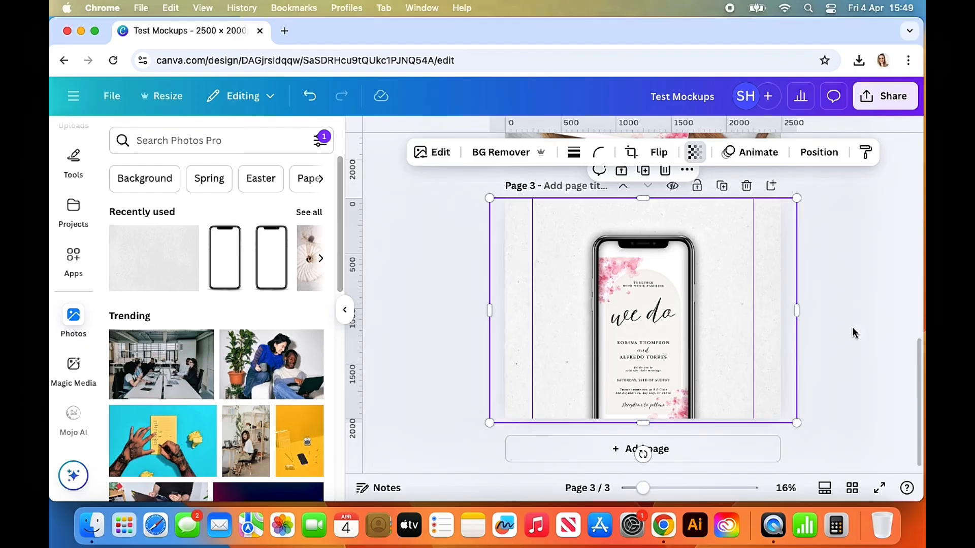
Move the phone group on page 3 to the right side, leaving blank space beside it for text
left_click(852, 378)
mouse_move(683, 320)
left_mouse_down()
mouse_move(730, 319)
mouse_move(683, 325)
left_mouse_up()
left_click(808, 376)
left_click(821, 380)
Set the transparency of the background photo on page 1 to 70
scroll(823, 381, "up", 10)
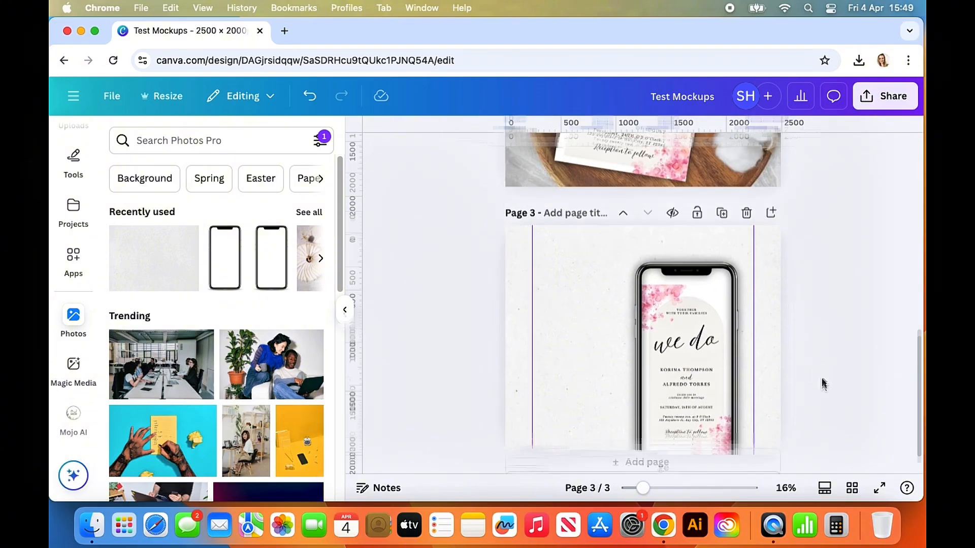
left_click(763, 224)
left_click(696, 159)
left_click(760, 209)
type("70")
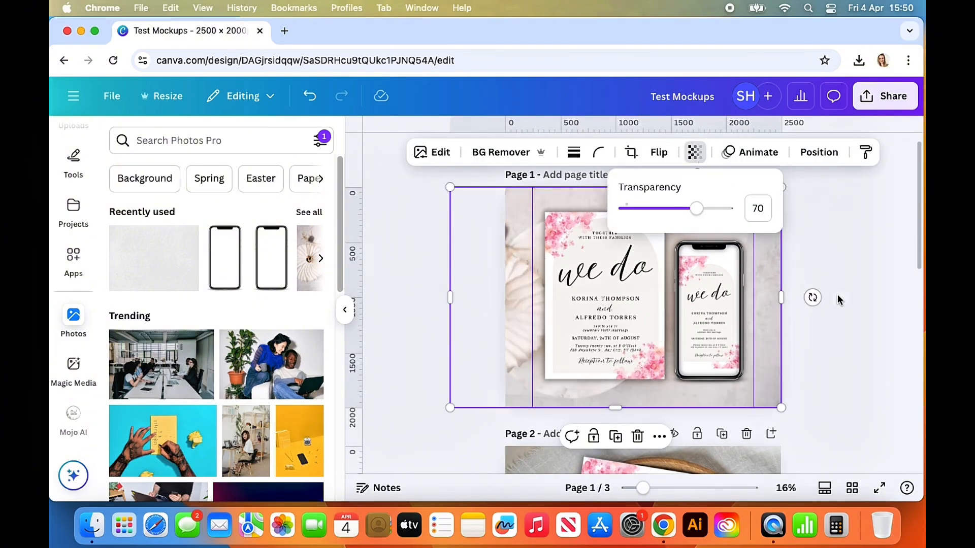
left_click(851, 355)
Set the transparency of the wooden tray photo on page 2 to 70
scroll(858, 388, "down", 5)
left_click(768, 200)
left_click(696, 153)
left_click(760, 209)
type("70")
left_click(873, 366)
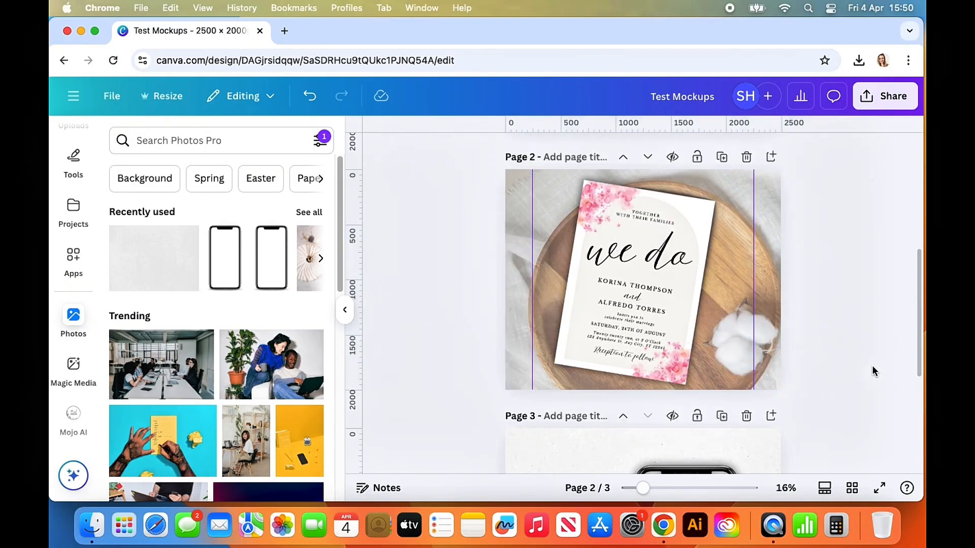
Try a heading text in the blank area beside the phone on page 3, with its font size set to 70
scroll(876, 376, "down", 5)
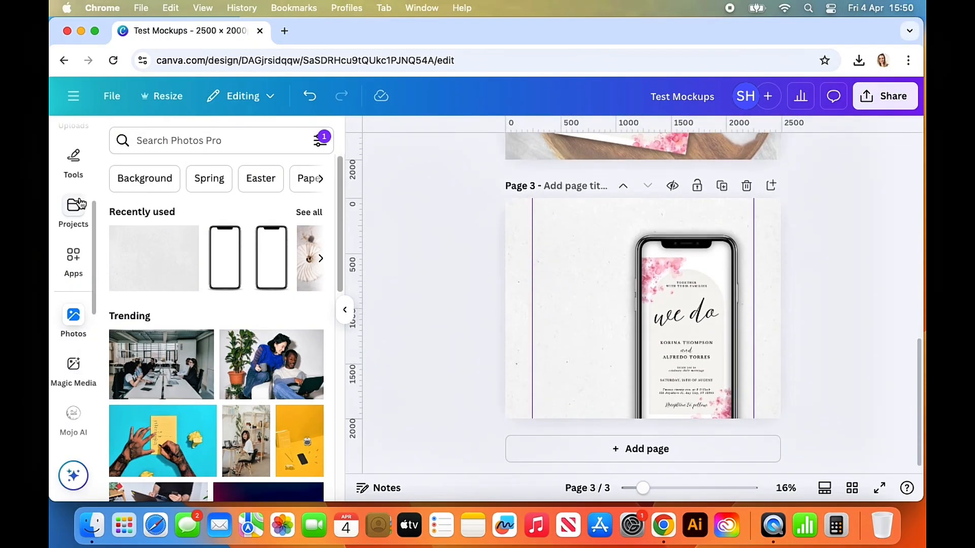
scroll(79, 203, "up", 5)
left_click(73, 236)
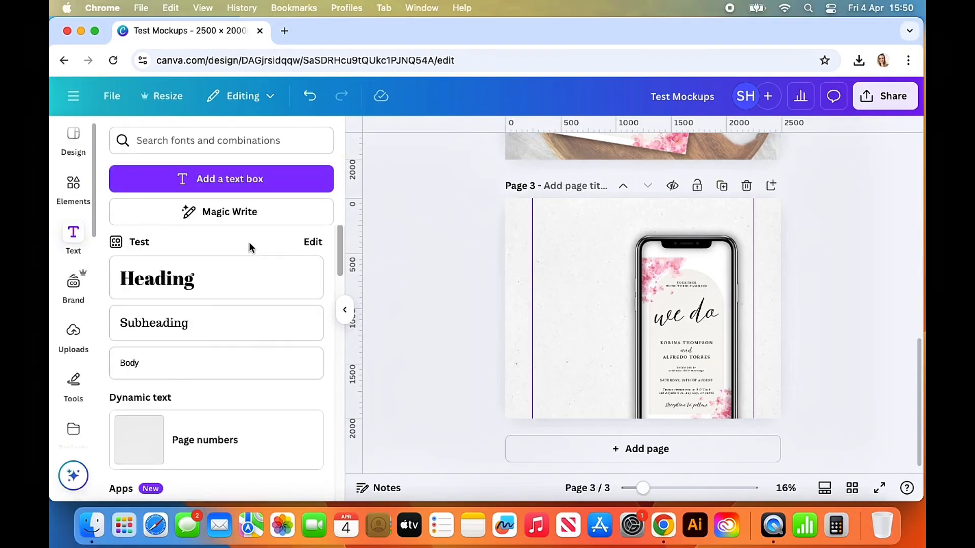
left_click(812, 335)
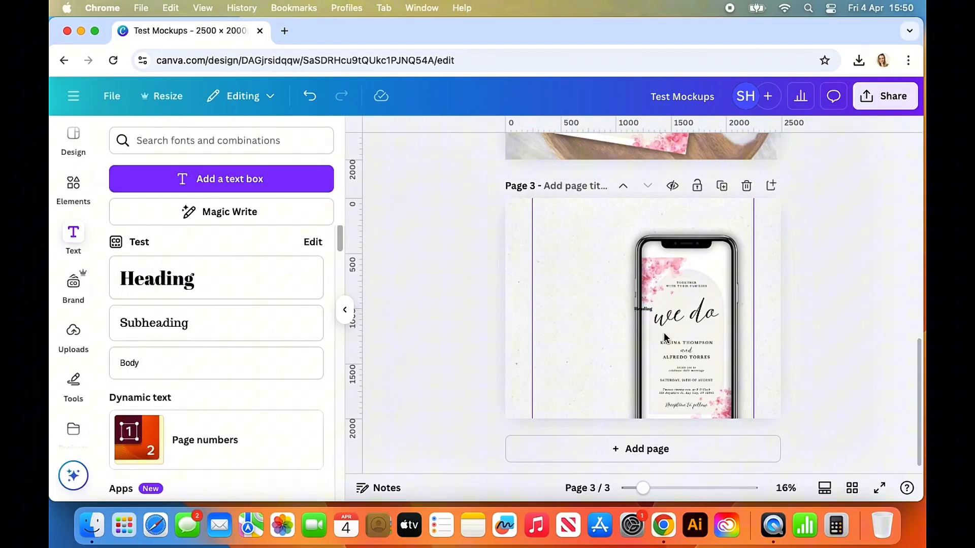
left_click(647, 309)
left_click_drag(659, 337, 571, 313)
left_click(523, 154)
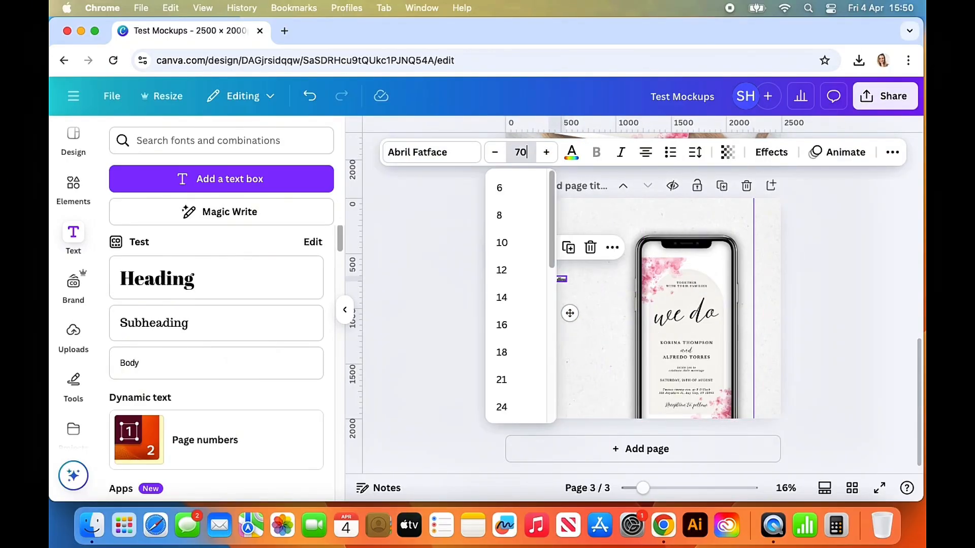
type("70")
left_click(835, 333)
left_click(559, 279)
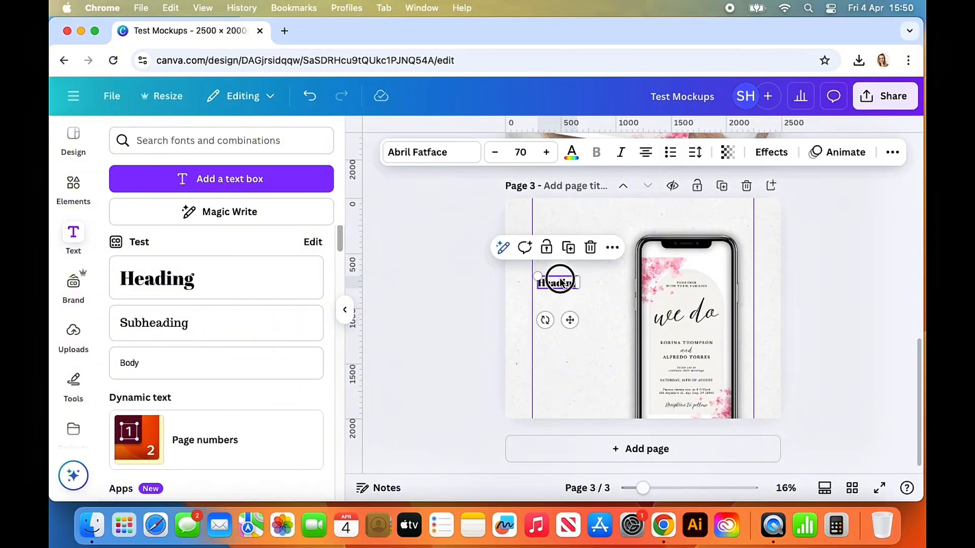
left_click(823, 362)
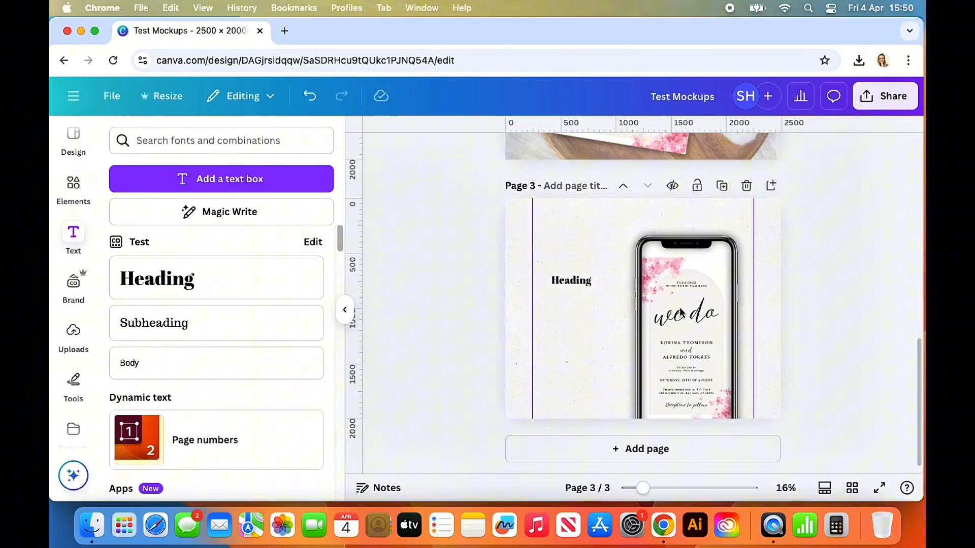
Paste the copied "MOBILE & PRINTABLE VERSIONS INCLUDED" text block, with its multipage ink-saving note, onto page 3 and place it beside the phone
left_click(556, 284)
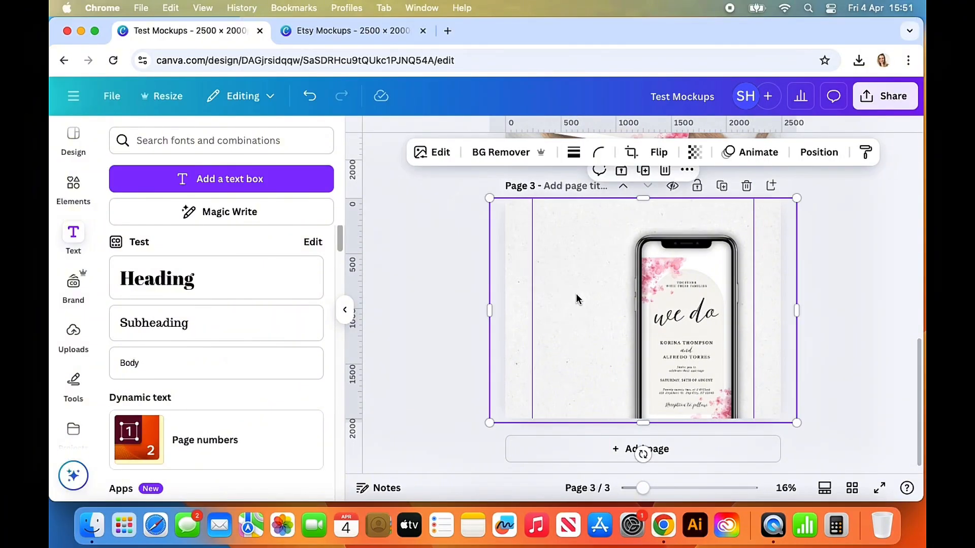
key("super+v")
left_click(801, 332)
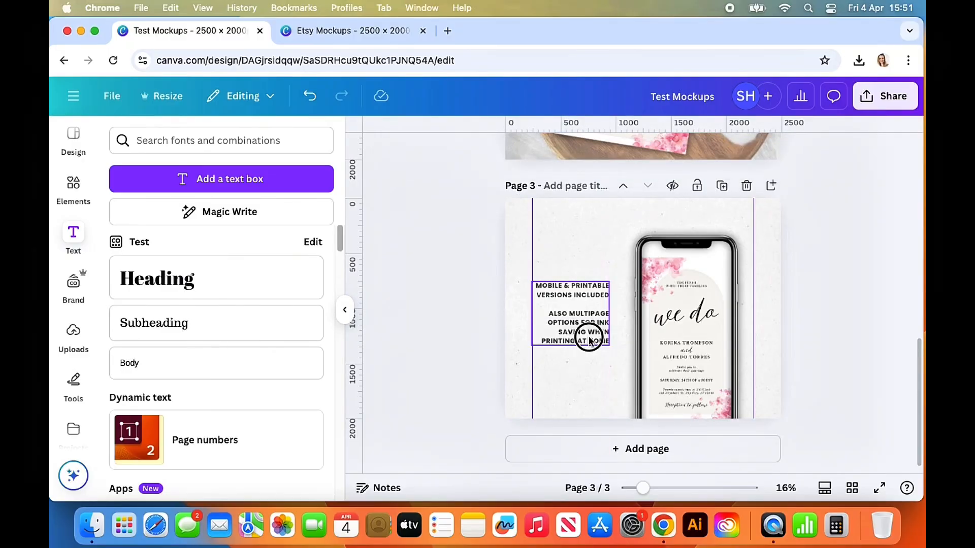
left_click_drag(589, 340, 595, 358)
key("Escape")
Add a fourth page and search the elements for "laptop"
left_click(712, 457)
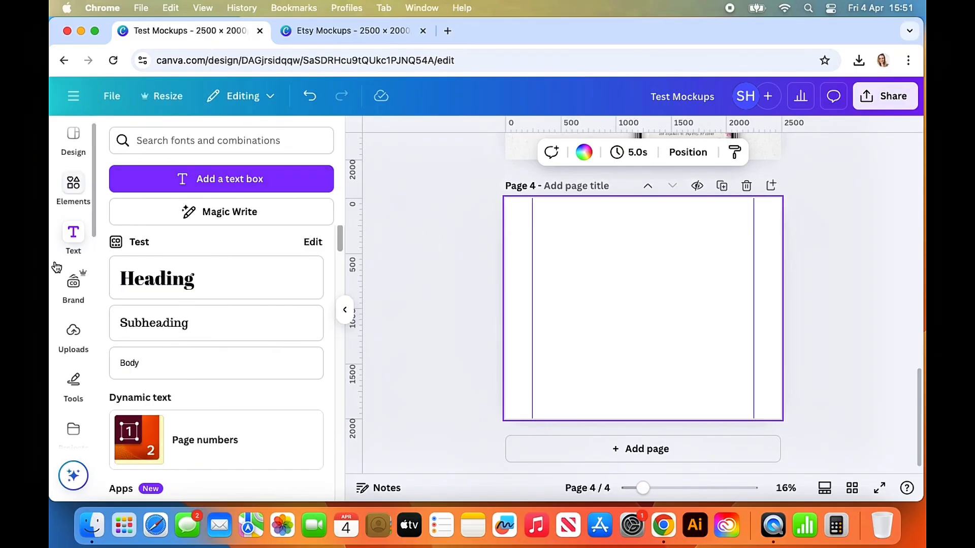
scroll(67, 315, "down", 1)
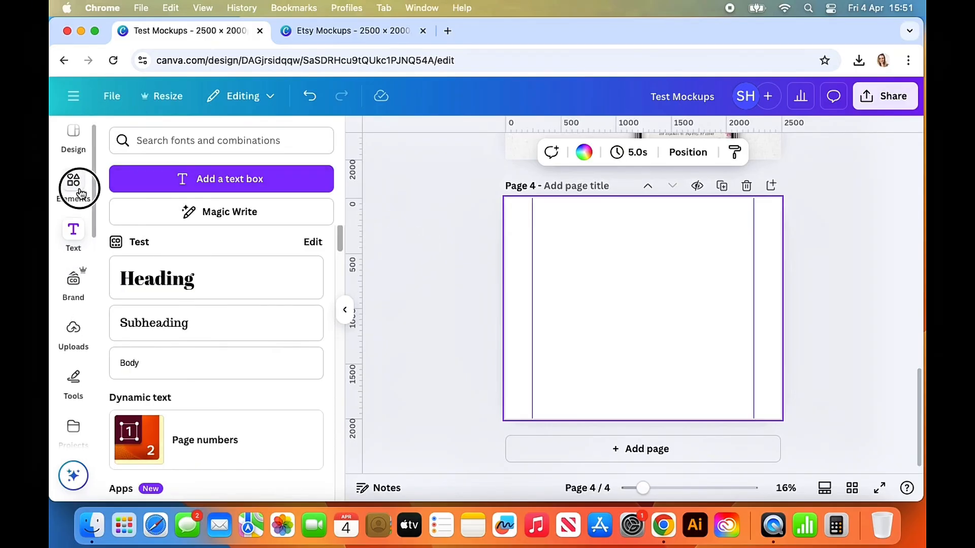
left_click(210, 141)
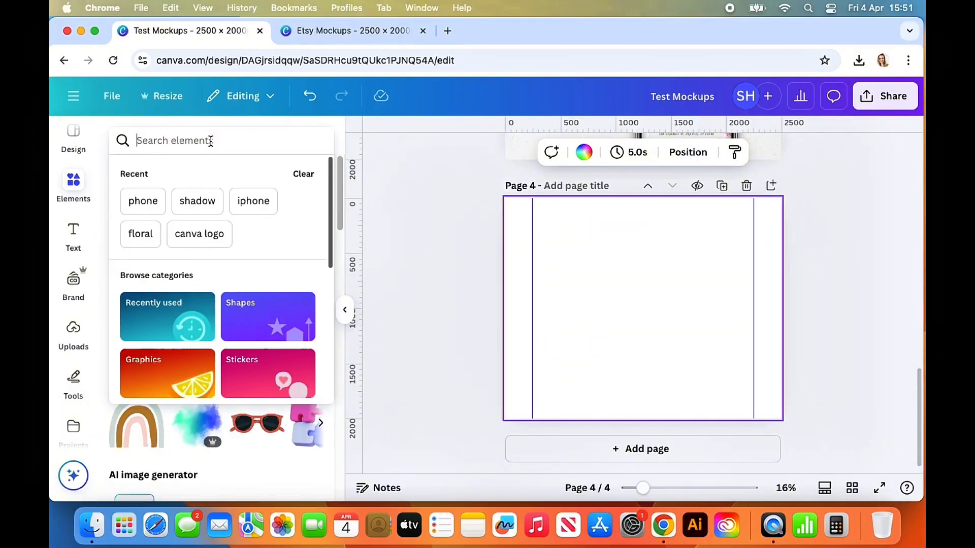
type("laptop")
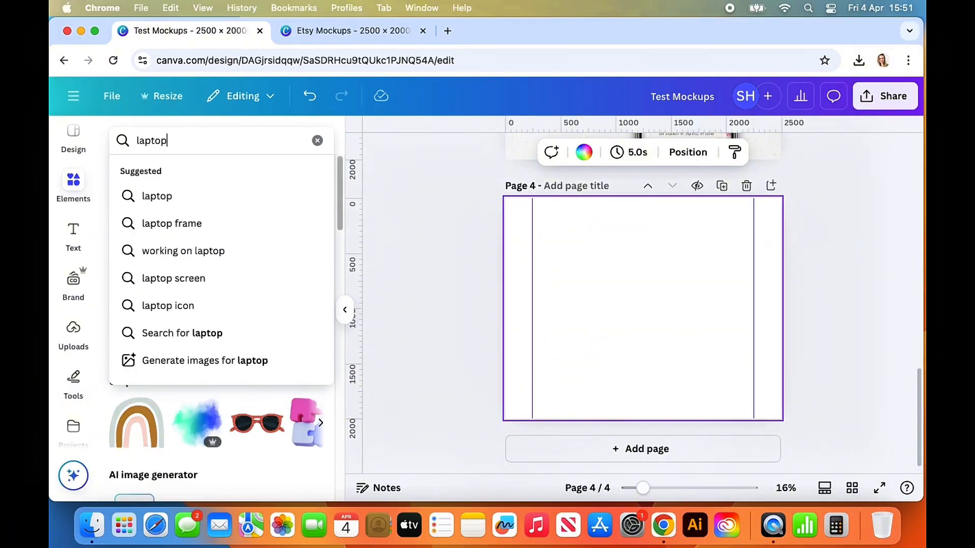
key("Return")
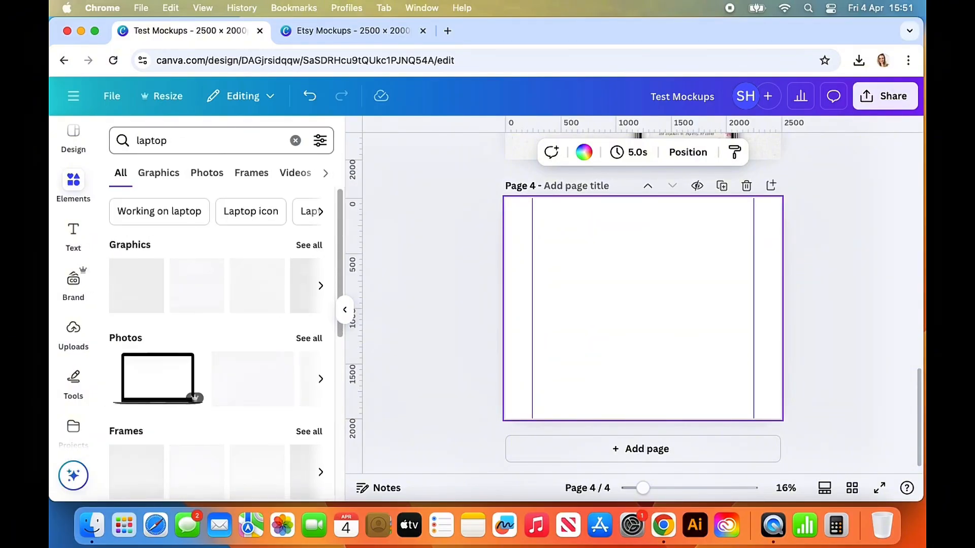
Try the blank-screen laptop photo from the photo results on page 4, and delete it
left_click(309, 339)
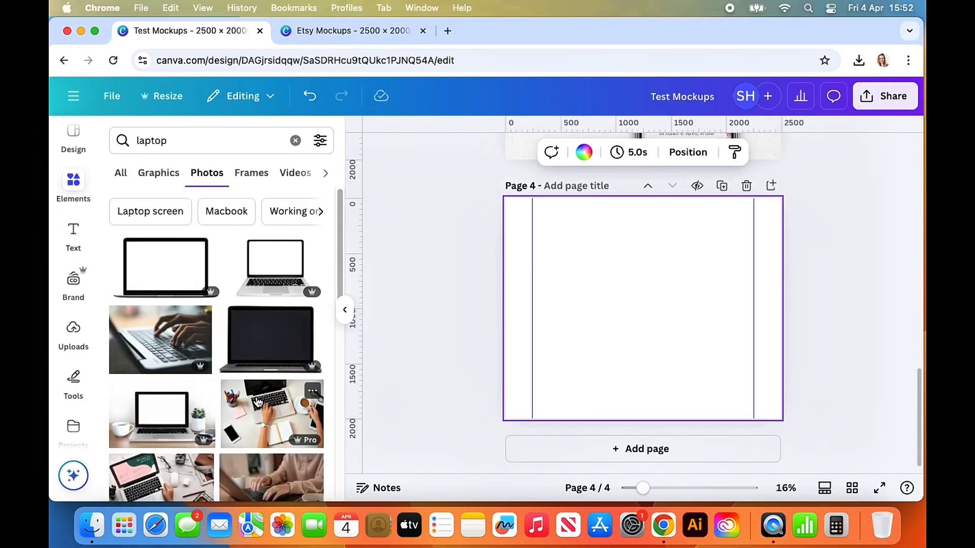
left_click(167, 282)
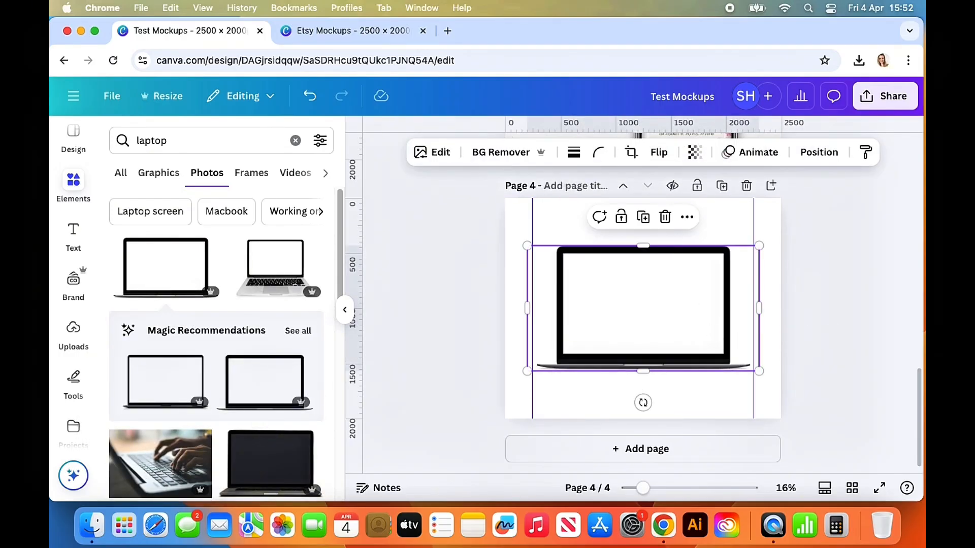
key("BackSpace")
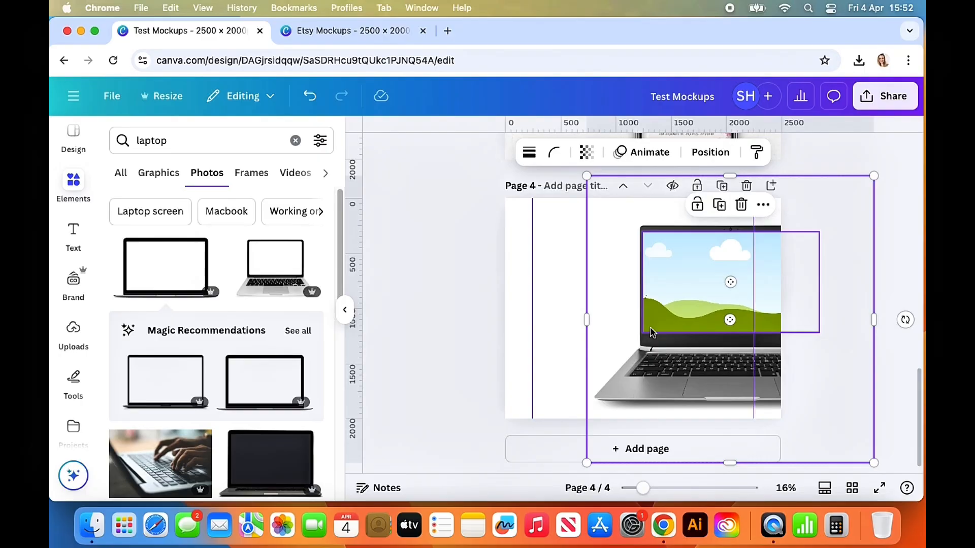
Scale the laptop frame mockup on page 4 down slightly, keeping it running off the page's right edge
left_click(471, 325)
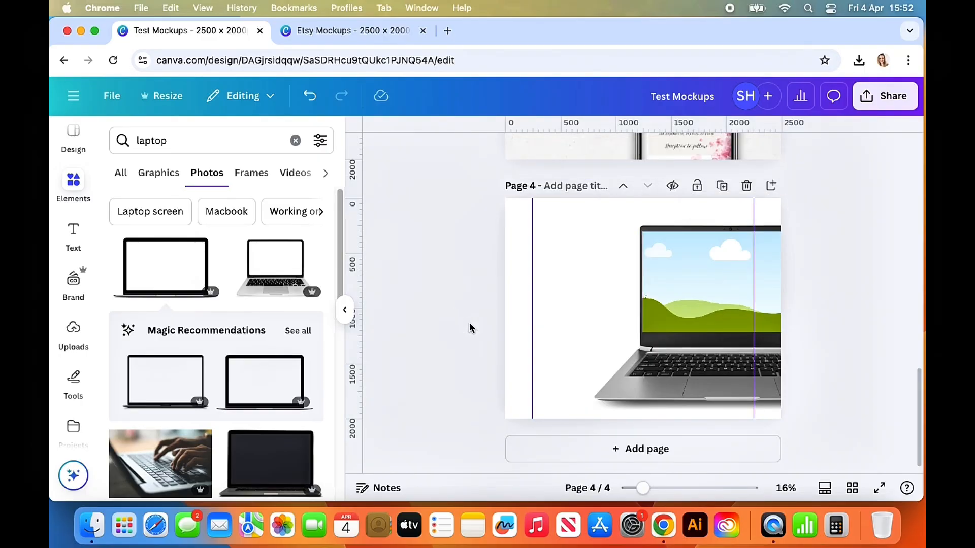
key("super+a")
left_click_drag(874, 463, 870, 452)
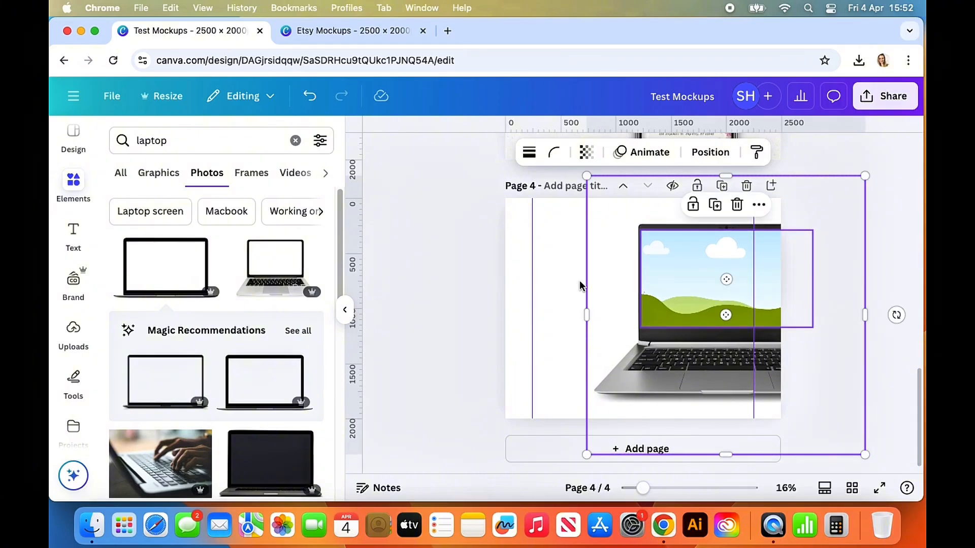
left_click(460, 284)
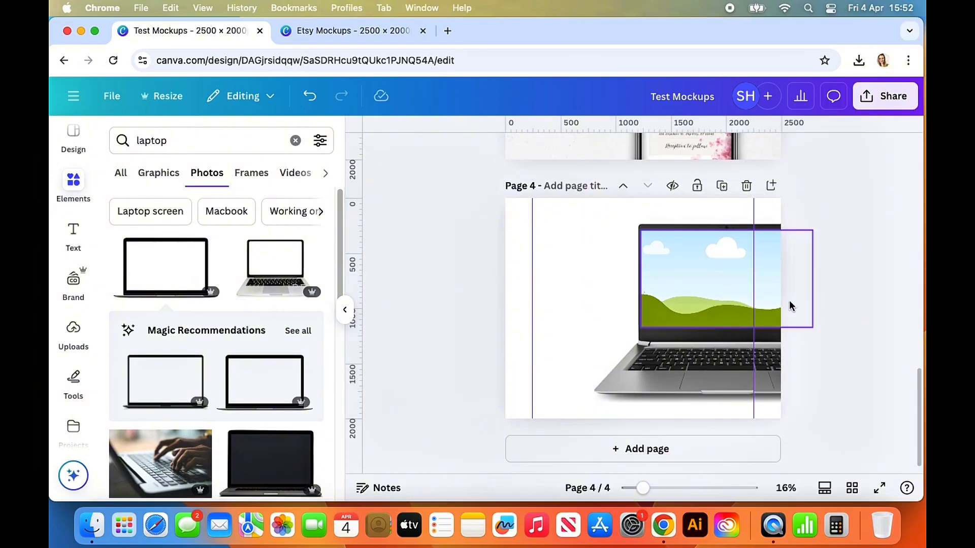
Collapse the elements side panel, capture a full-screen screenshot of the editor, and place it inside the laptop frame on page 4
left_click(721, 293)
left_click(576, 279)
left_click(828, 320)
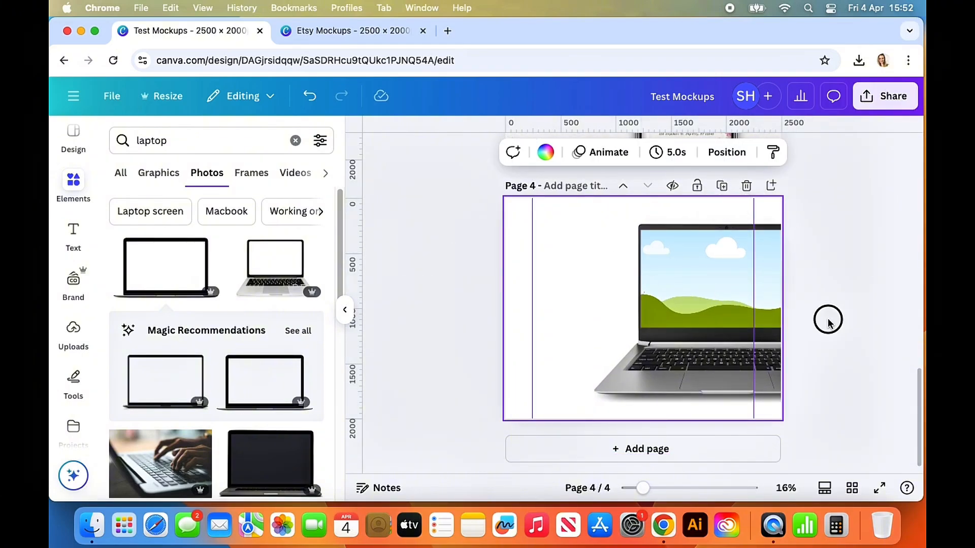
left_click(345, 309)
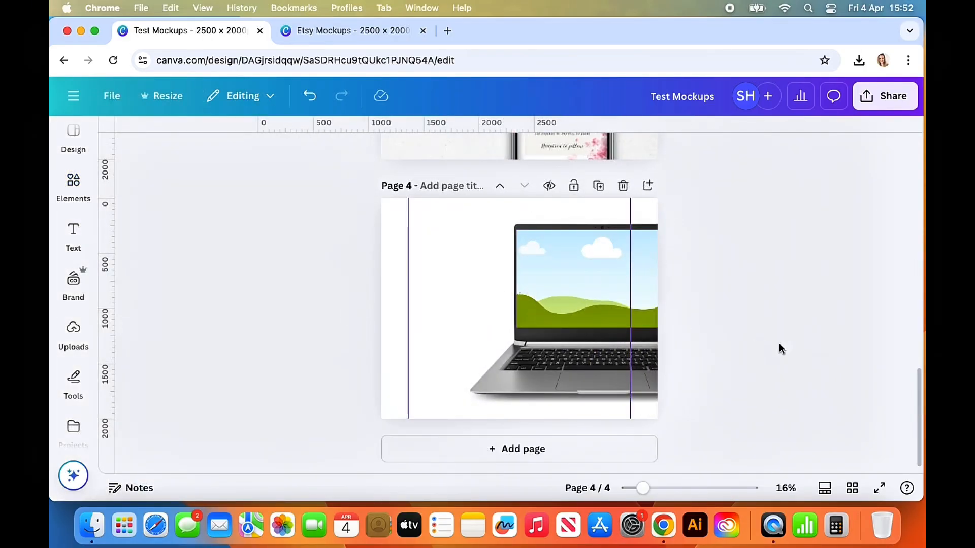
key("super+shift+3")
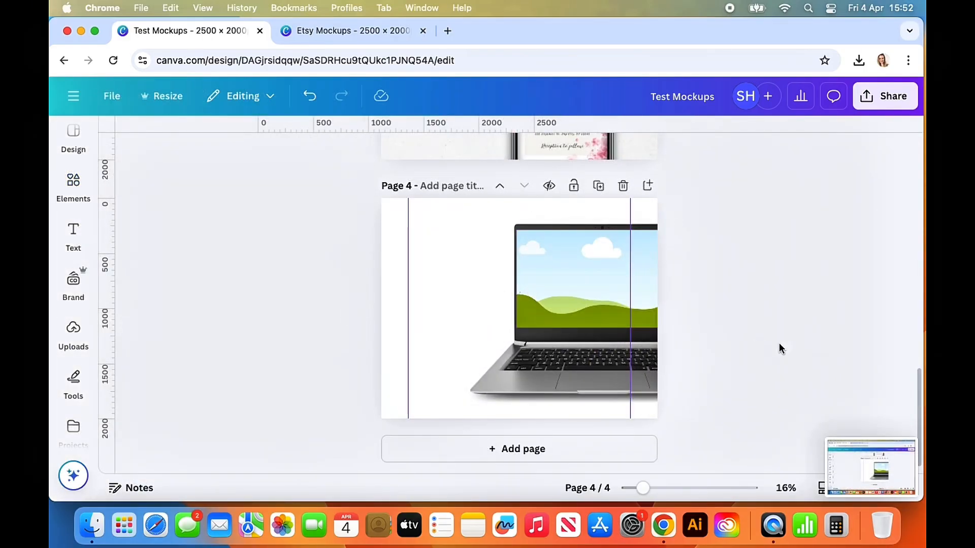
left_click(866, 464)
left_click(109, 55)
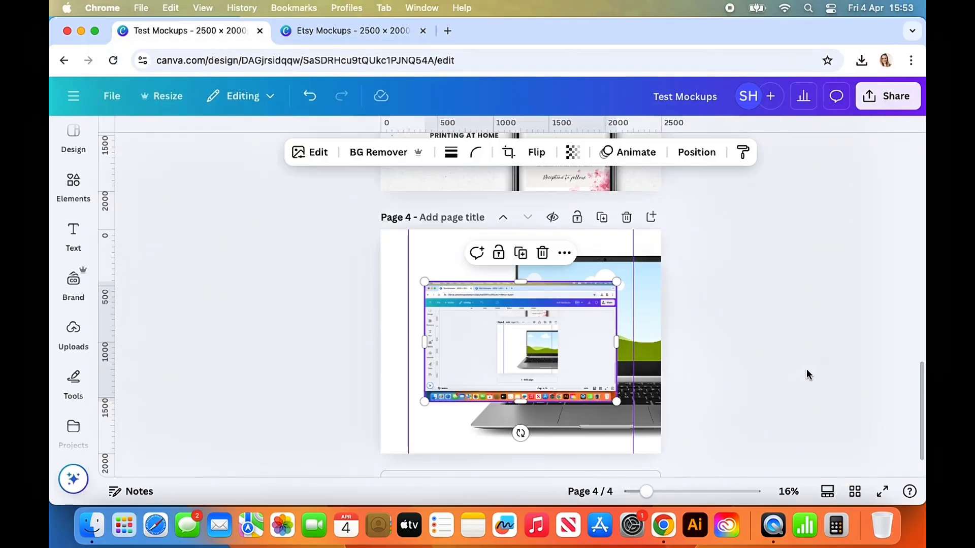
left_click(767, 369)
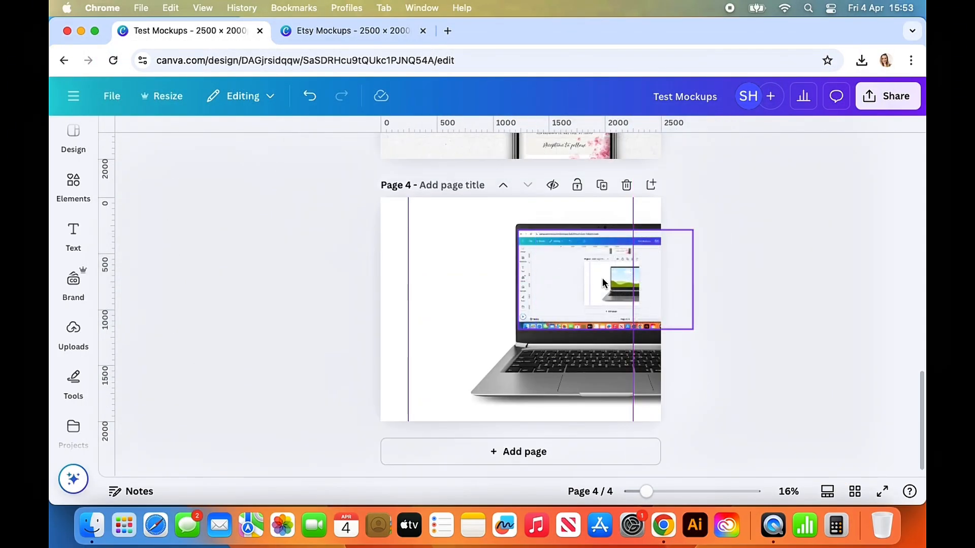
Enlarge and reposition the screenshot within the laptop frame's crop so the browser bar is cut off and the editor header sits at the screen's upper edge
double_click(579, 276)
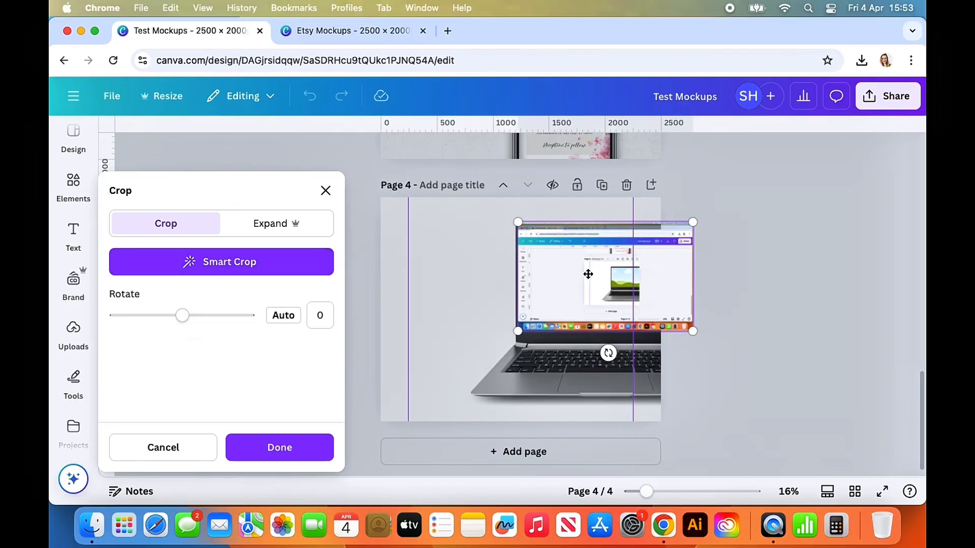
left_click_drag(703, 336, 708, 340)
scroll(706, 339, "up", 5)
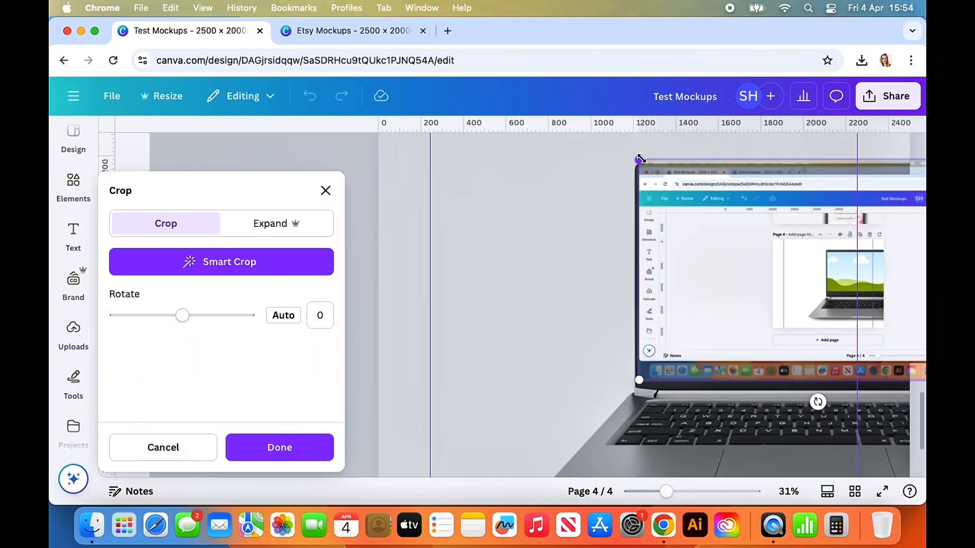
left_click_drag(769, 337, 773, 342)
left_click_drag(641, 145, 631, 139)
left_click_drag(732, 244, 746, 244)
left_click(583, 294)
scroll(583, 294, "up", 3)
left_click(333, 297)
scroll(333, 297, "down", 5)
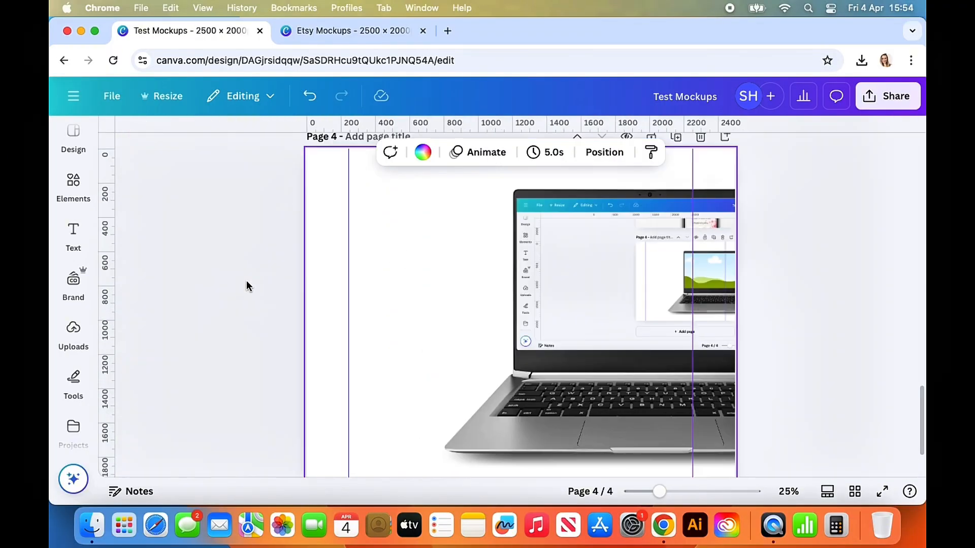
Copy the upright "we do" invitation from page 1 onto page 4, scale it down, and move it over the laptop
scroll(727, 329, "up", 10)
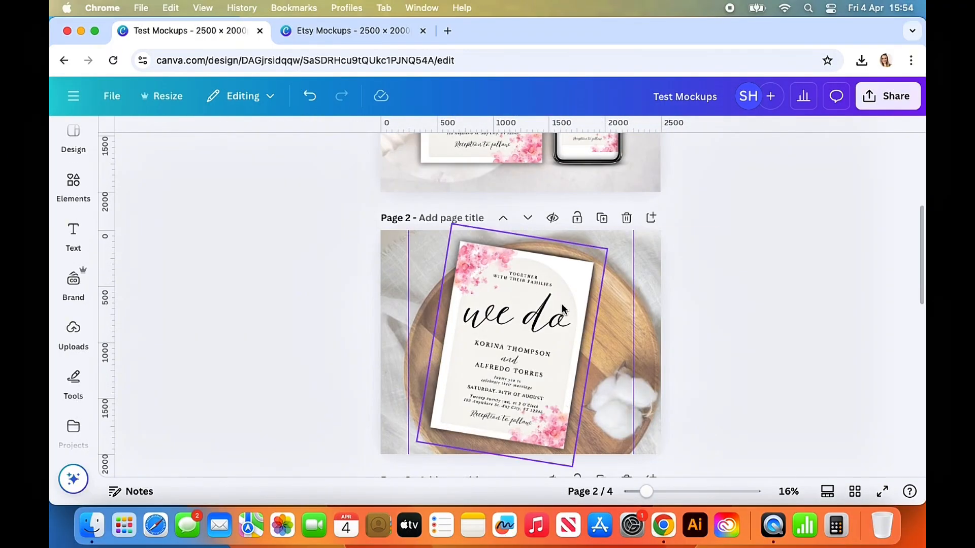
scroll(497, 329, "up", 5)
left_click(498, 329)
scroll(703, 389, "down", 15)
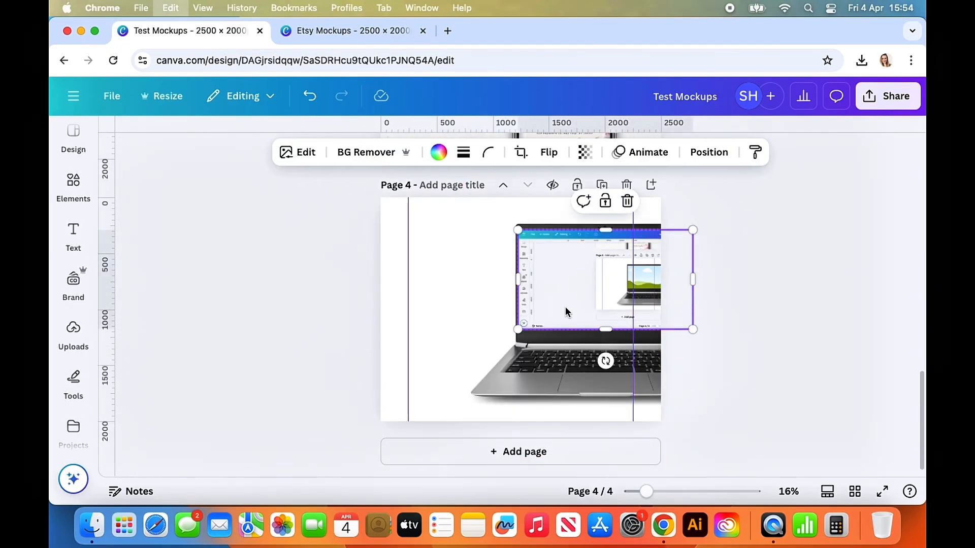
key("super+v")
left_click_drag(553, 412, 542, 388)
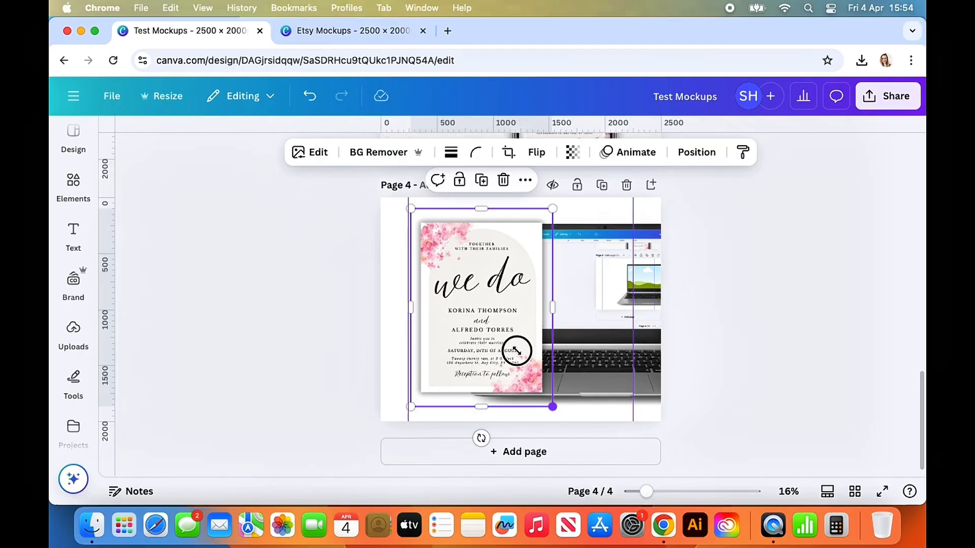
left_click_drag(514, 346, 513, 346)
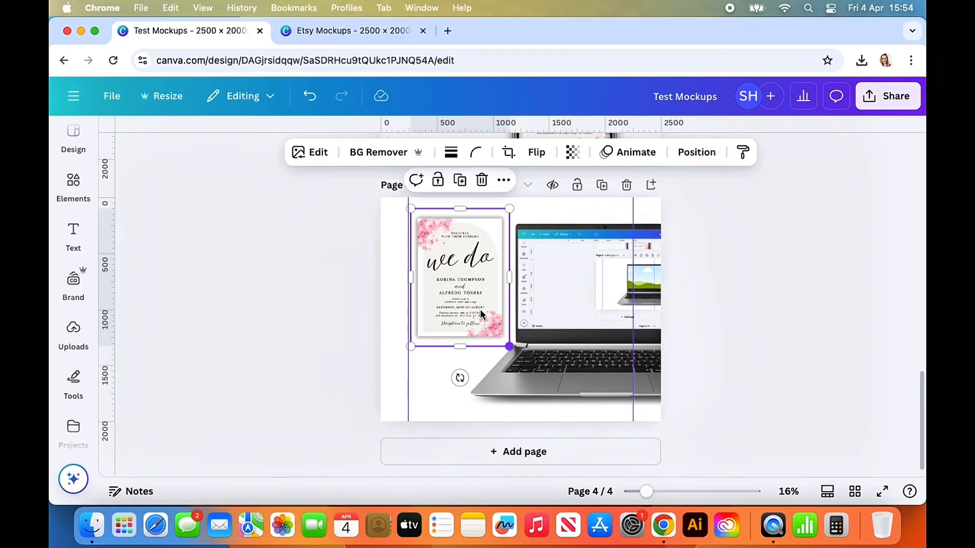
left_click_drag(479, 309, 629, 356)
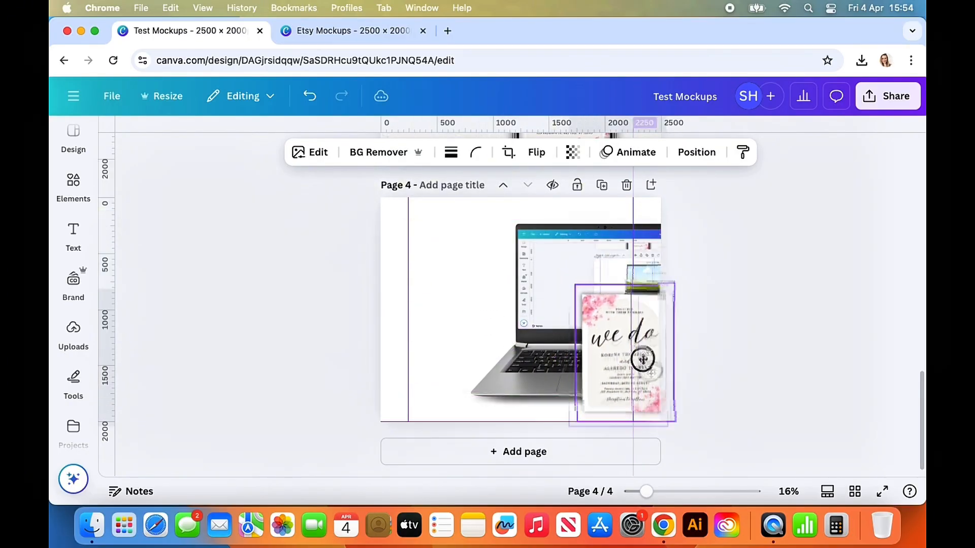
Shrink the invitation over the design canvas shown on the laptop screen and crop its lower edge to end with the screen
scroll(754, 393, "up", 5)
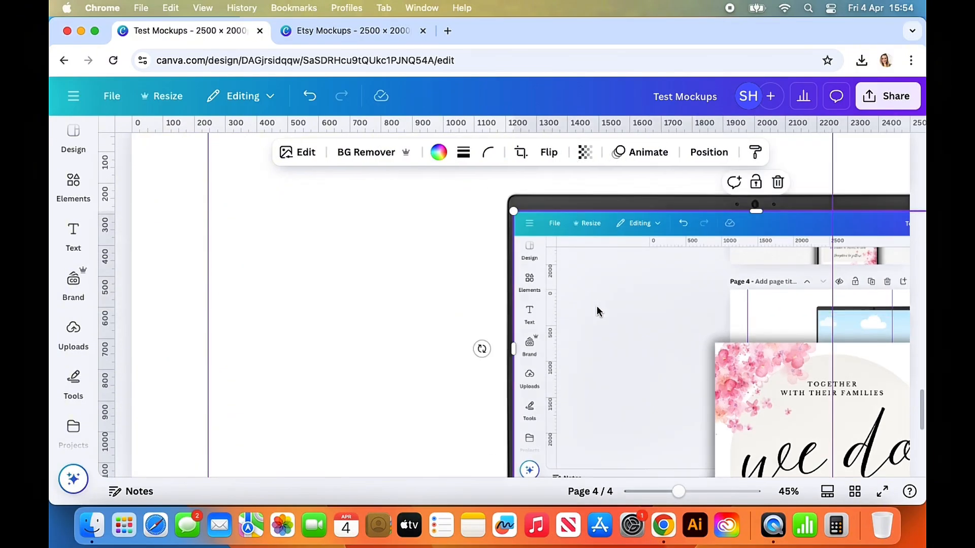
scroll(529, 325, "down", 5)
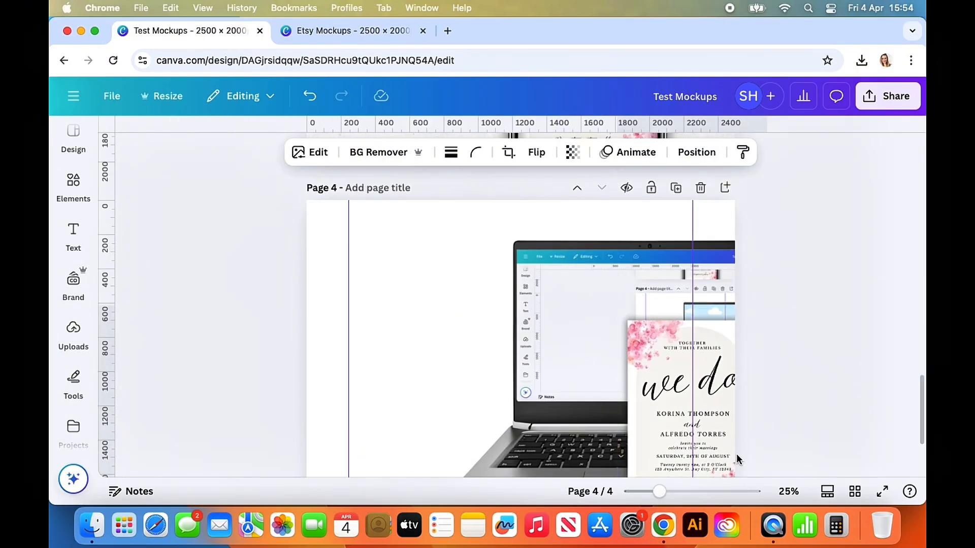
left_click_drag(722, 446, 723, 415)
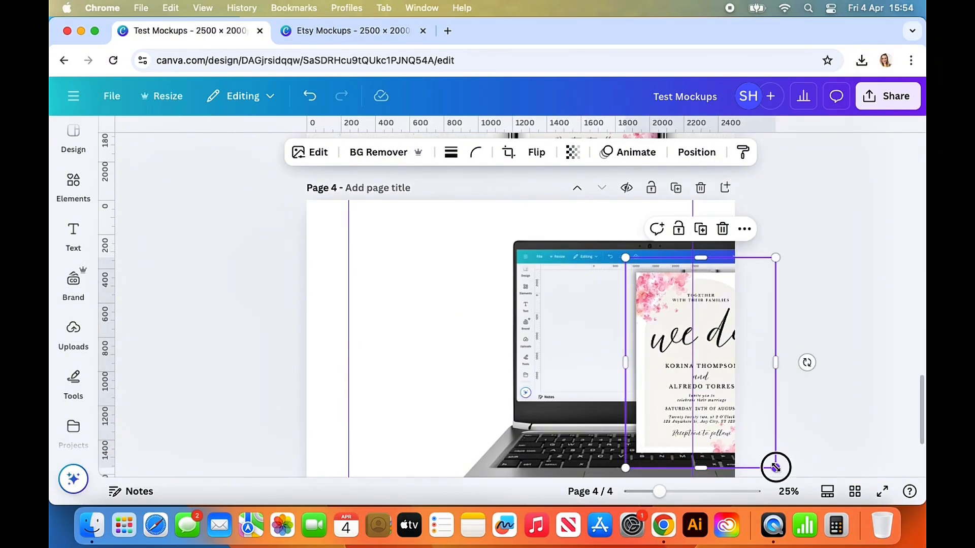
left_click_drag(776, 467, 748, 428)
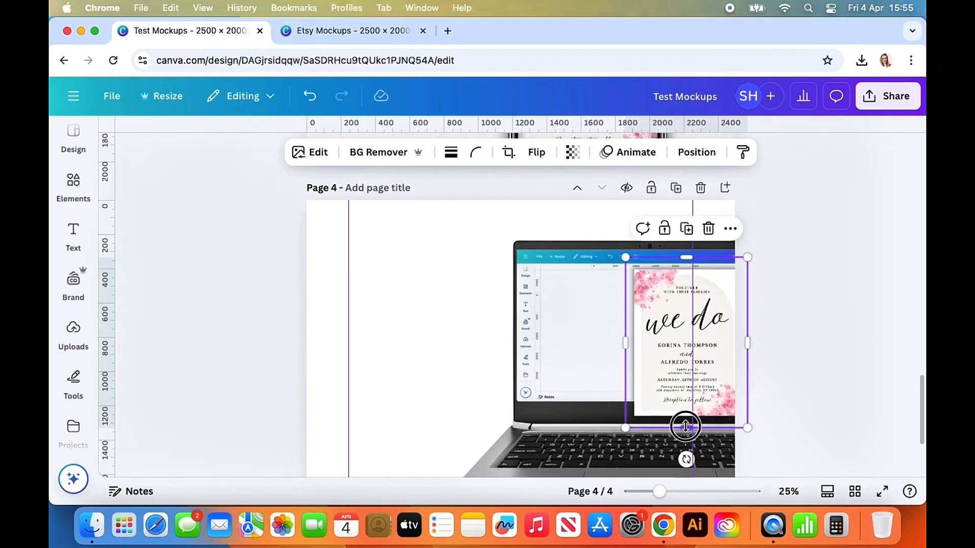
left_click_drag(686, 427, 686, 392)
scroll(790, 426, "down", 3)
left_click(791, 428)
Copy the tilted invitation from page 2 onto page 4, rotate it to lean left, scale it down, and place it in front of the laptop's left side
scroll(352, 296, "up", 7)
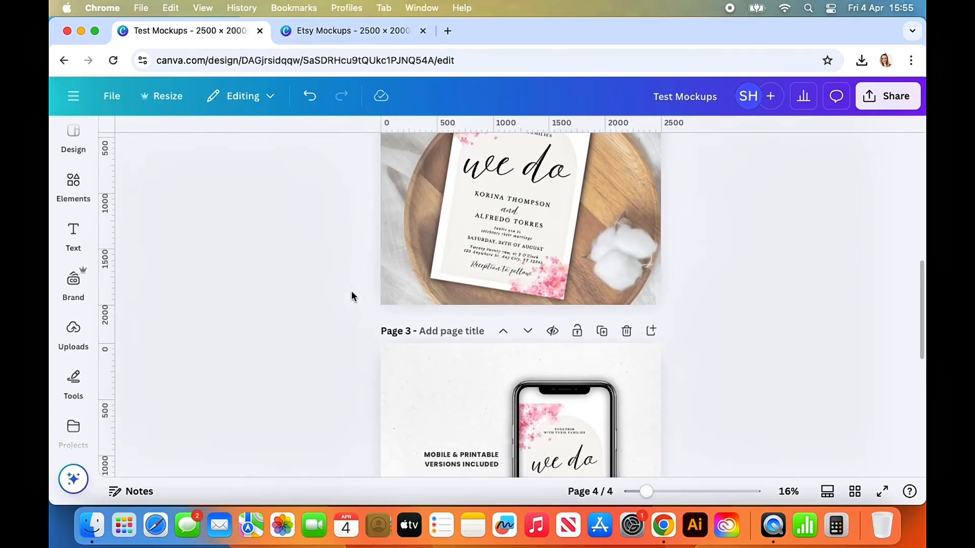
left_click(463, 255)
scroll(509, 271, "down", 8)
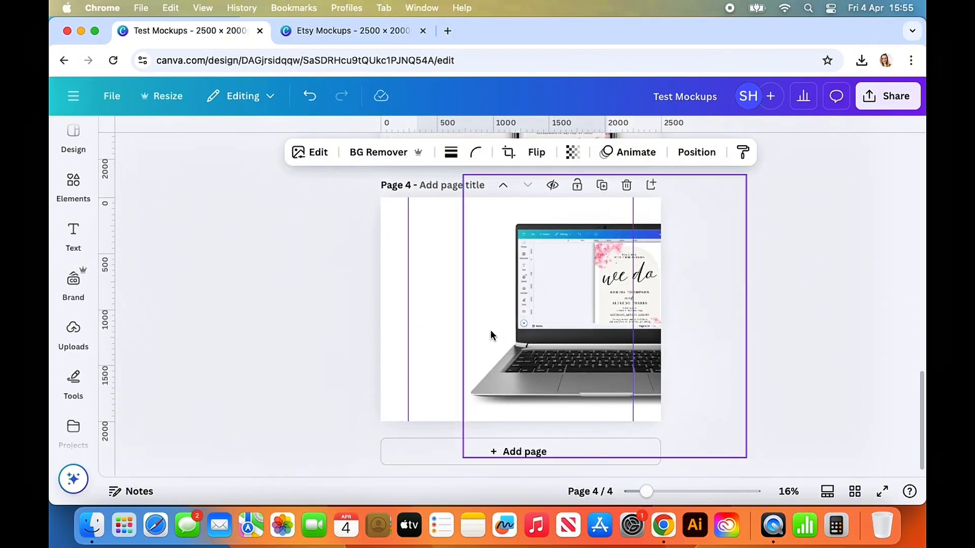
left_click(491, 331)
key("super+v")
left_click_drag(499, 452, 525, 451)
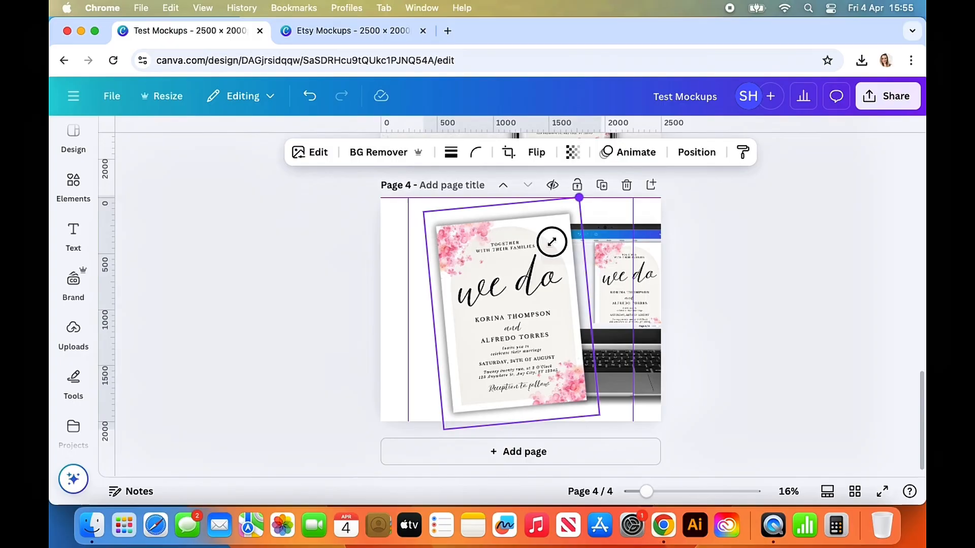
left_click_drag(552, 242, 539, 276)
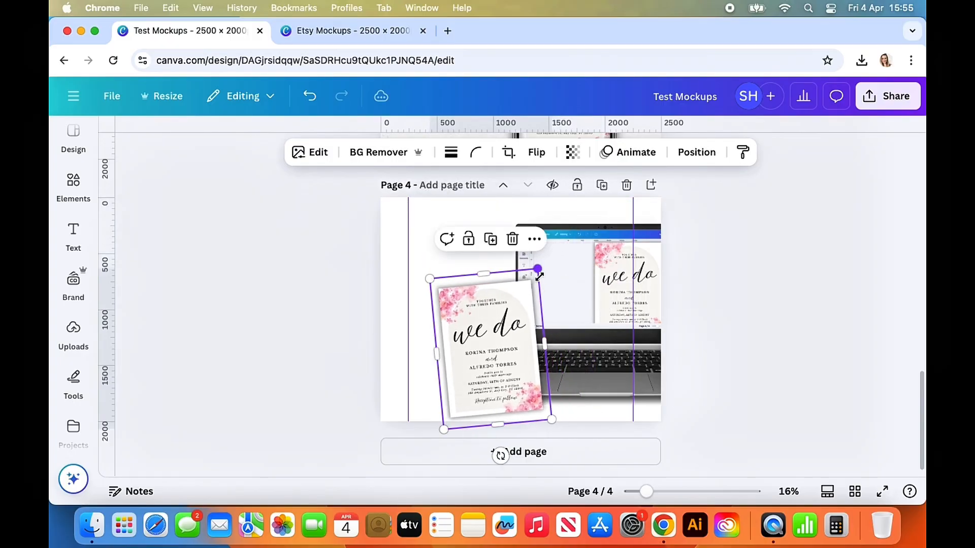
left_click_drag(496, 382, 532, 371)
left_click(694, 380)
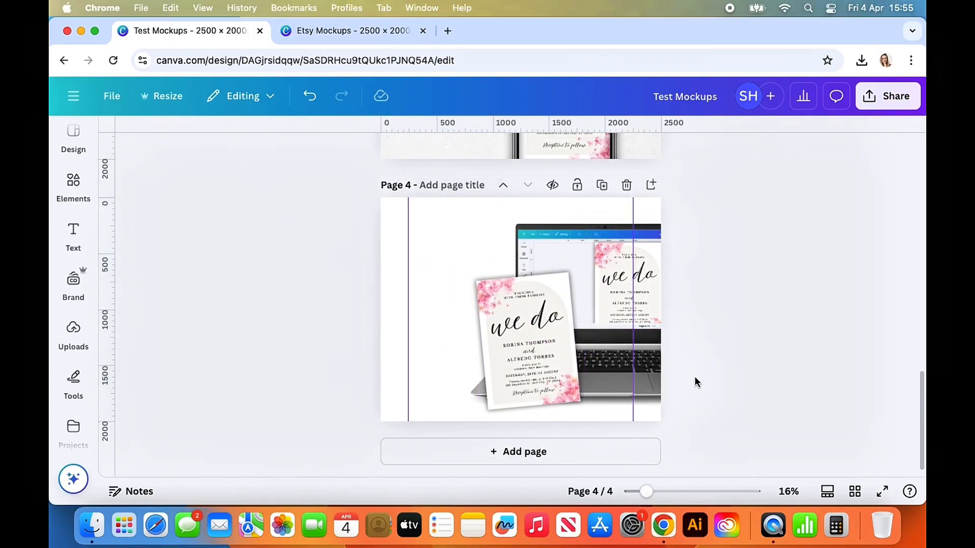
Search the element graphics for "canva logo" and add the round blue-purple gradient Canva logo to page 4
left_click(70, 201)
left_click(294, 141)
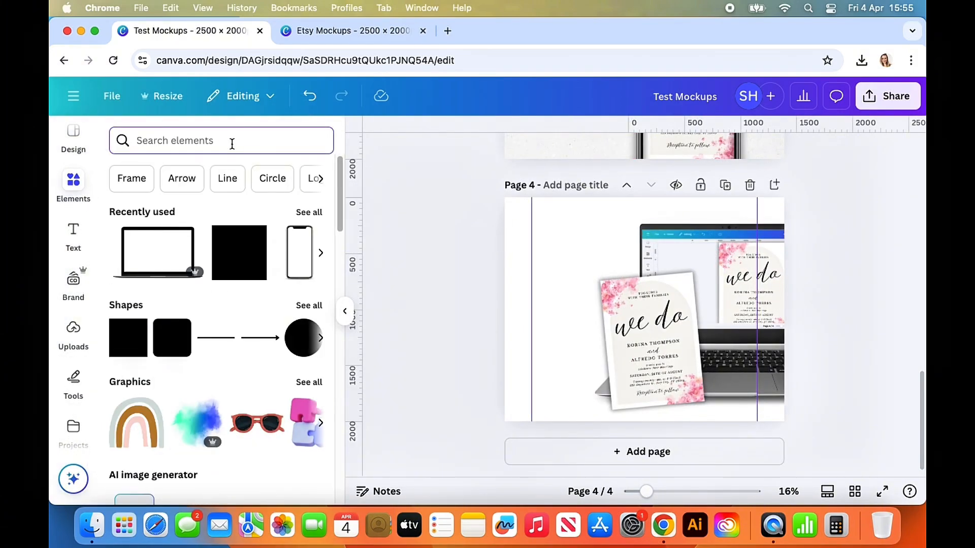
type("e")
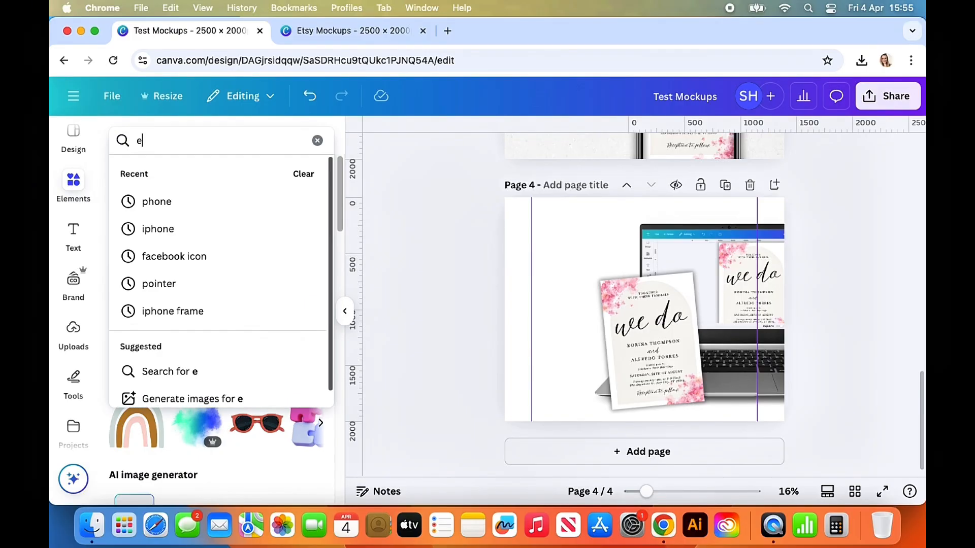
key("BackSpace")
type("ca")
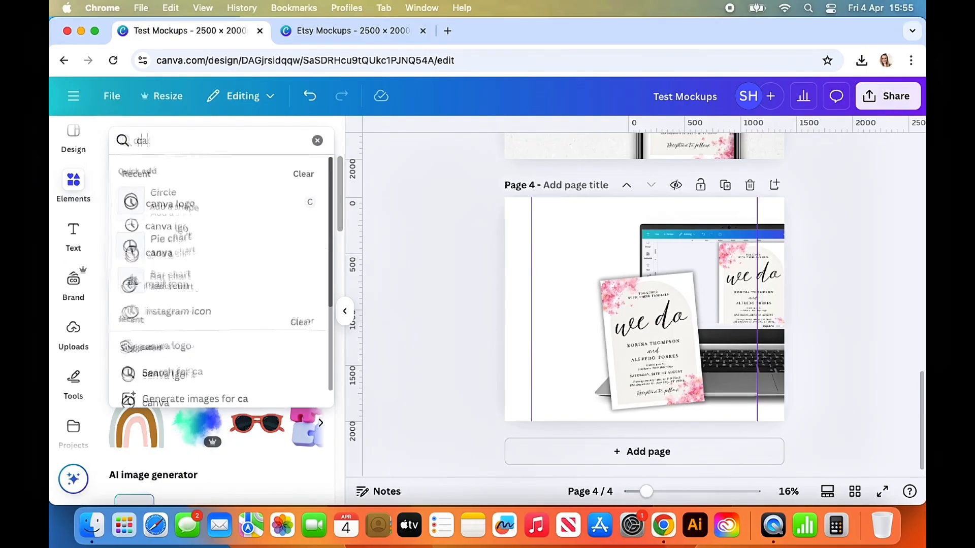
type("nva logo")
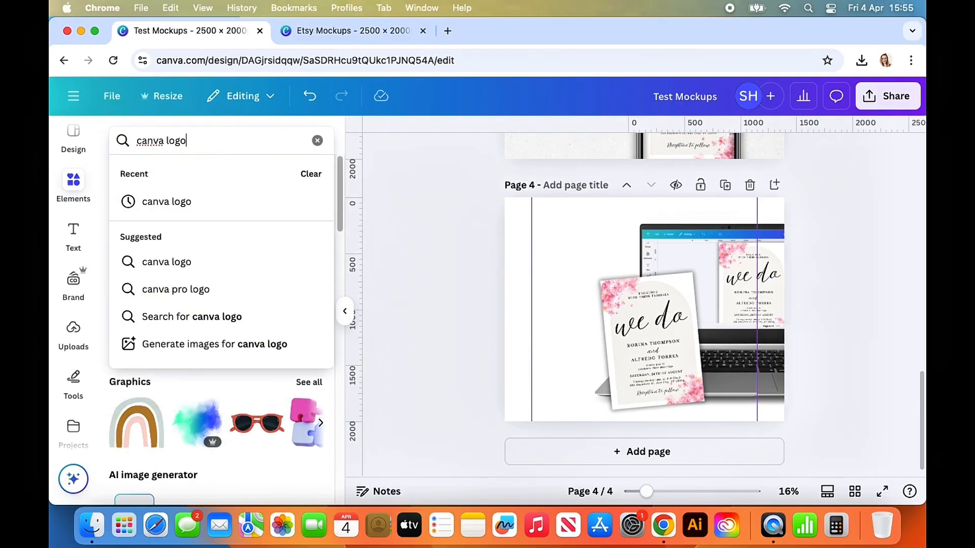
key("Return")
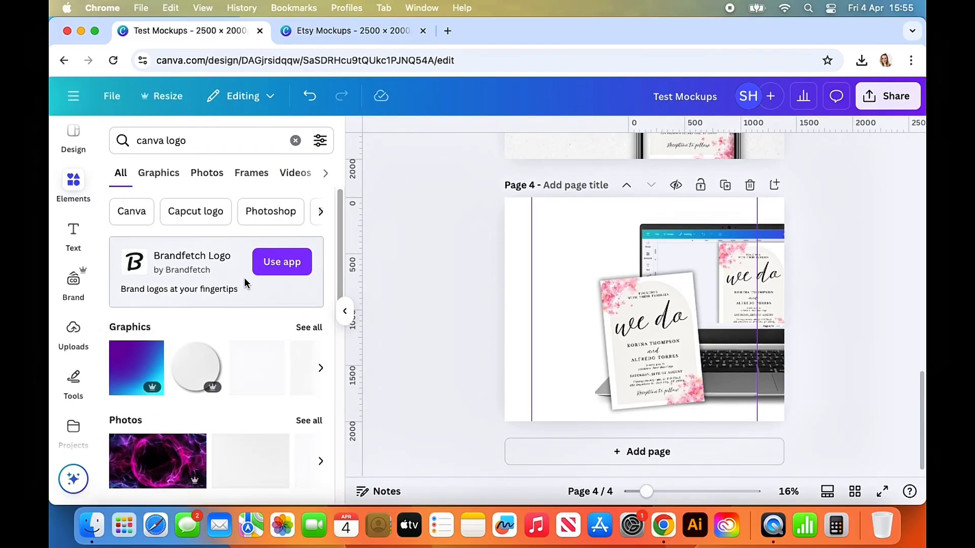
left_click(307, 329)
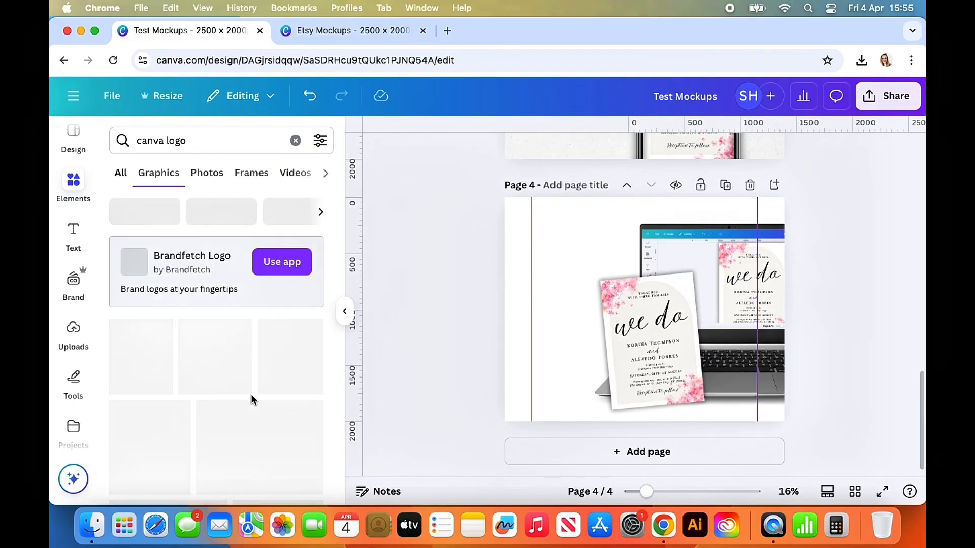
scroll(251, 404, "down", 5)
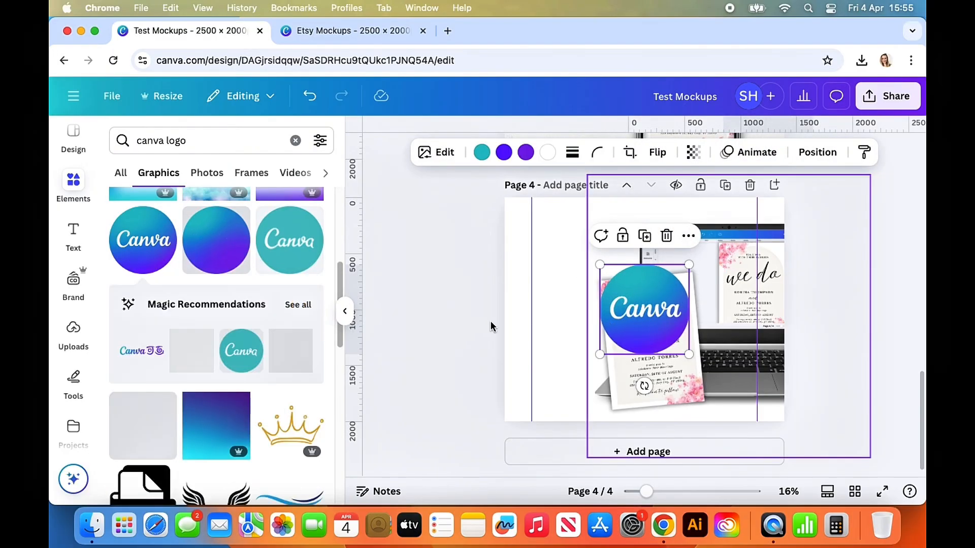
left_click(396, 269)
Search the graphics for "round shadow" and add the soft grey circular shadow to page 4
left_click(178, 140)
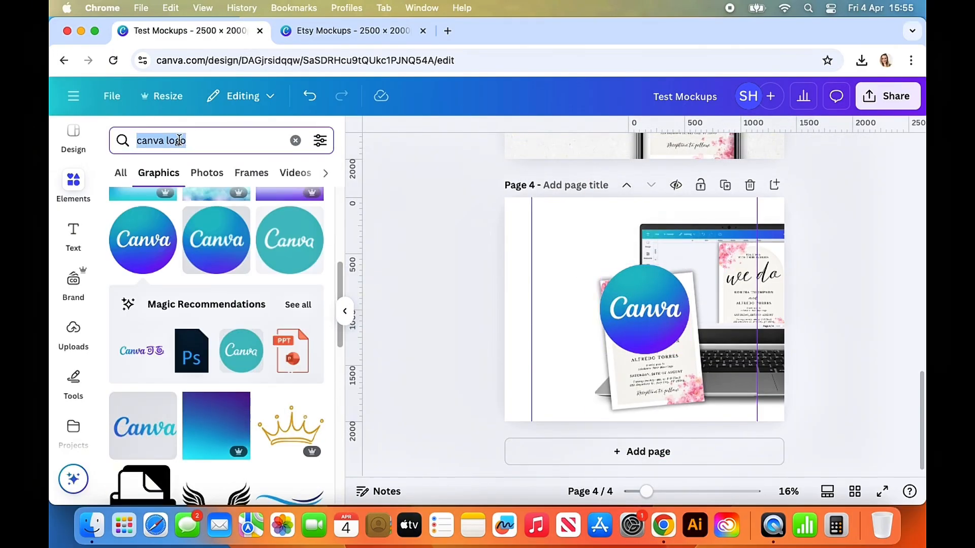
type("round sha")
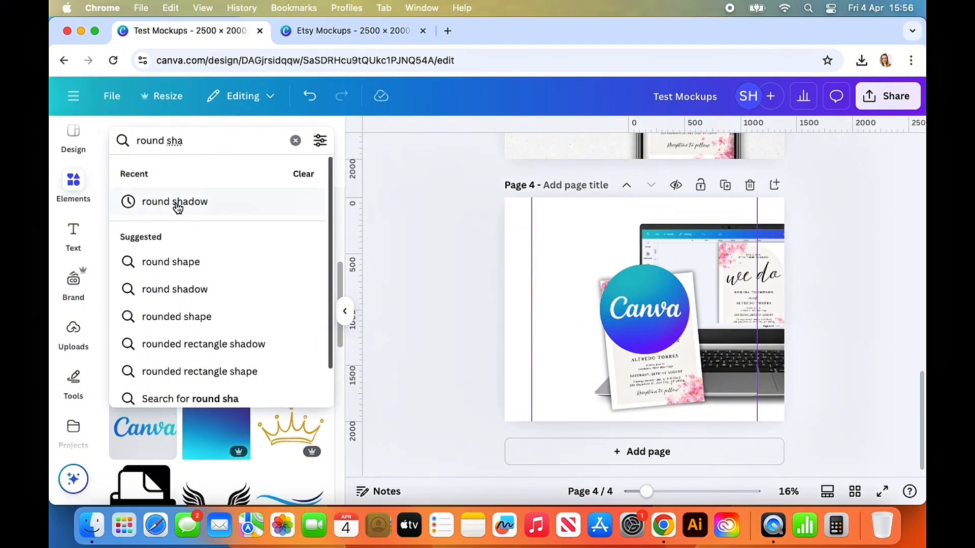
left_click(245, 290)
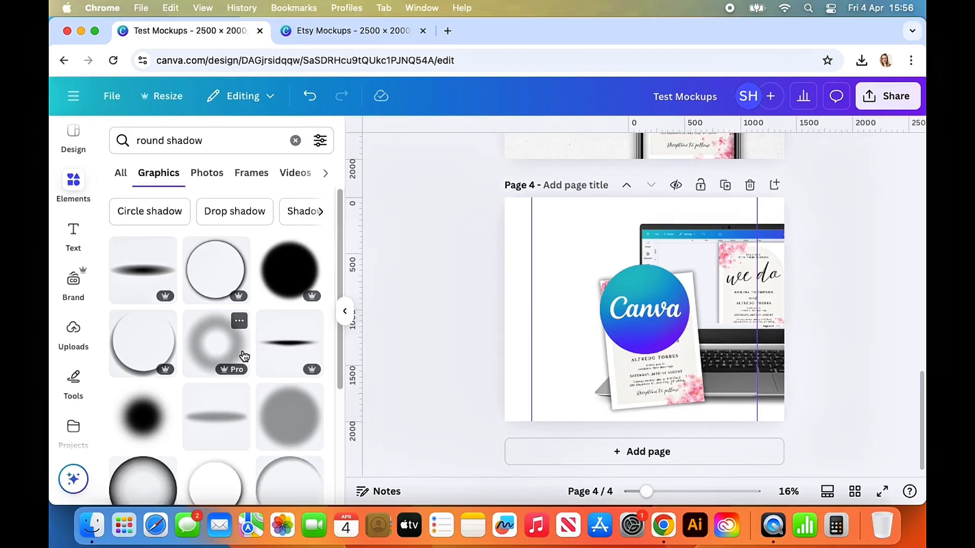
scroll(251, 375, "down", 3)
left_click(284, 330)
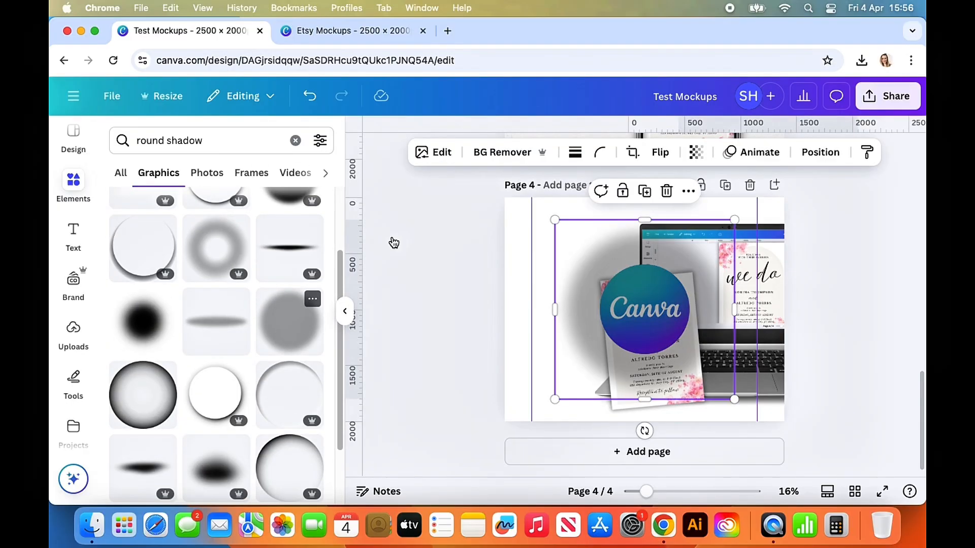
Scale the grey shadow down, move it to page 4's upper-left area, and layer the Canva logo centred on top of it
left_click_drag(737, 401, 704, 357)
left_click_drag(555, 220, 595, 261)
left_click_drag(627, 292, 546, 242)
left_click(661, 342)
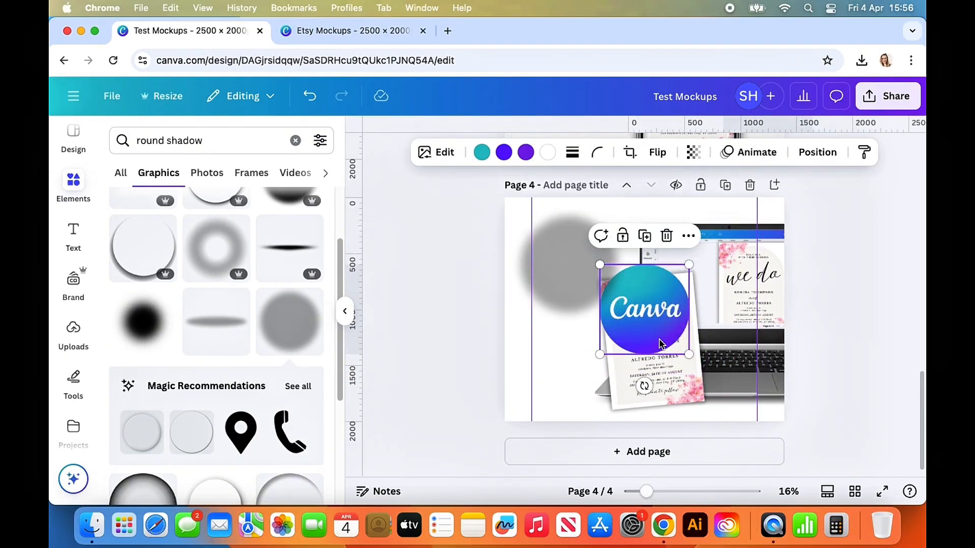
right_click(648, 333)
mouse_move(681, 267)
left_click(532, 294)
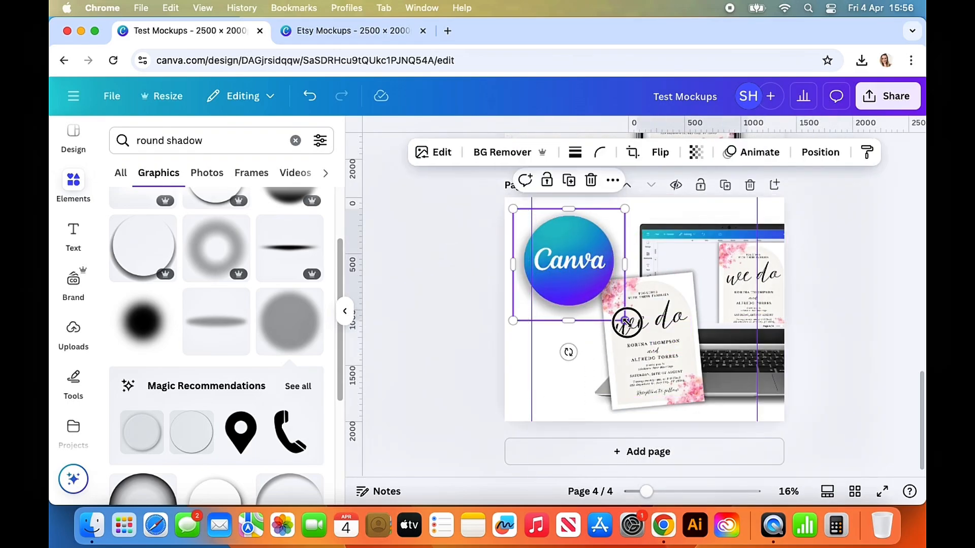
Scale down the Canva logo and shadow at the laptop's upper-left corner, and paste the two bold editing notes beside page 4's left guide
left_click_drag(602, 288, 641, 250)
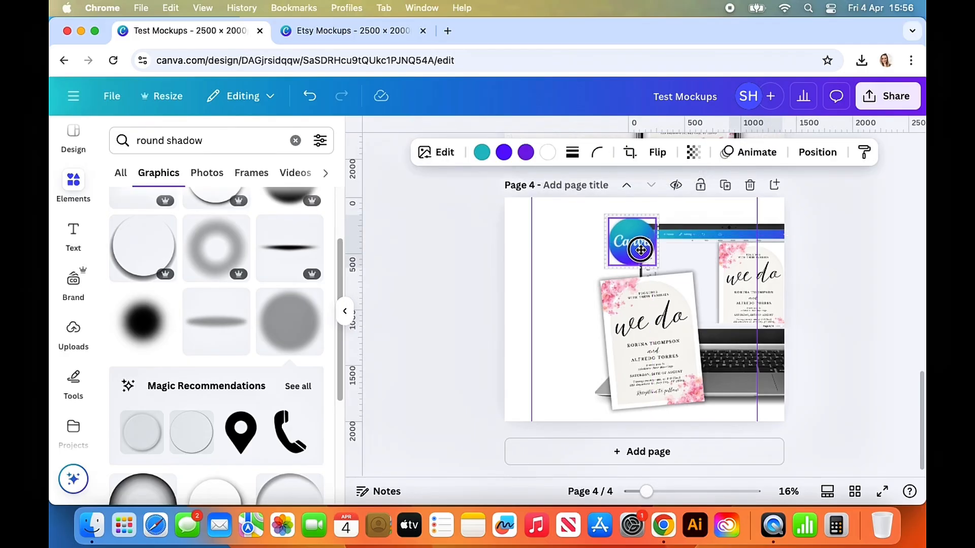
left_click(547, 351)
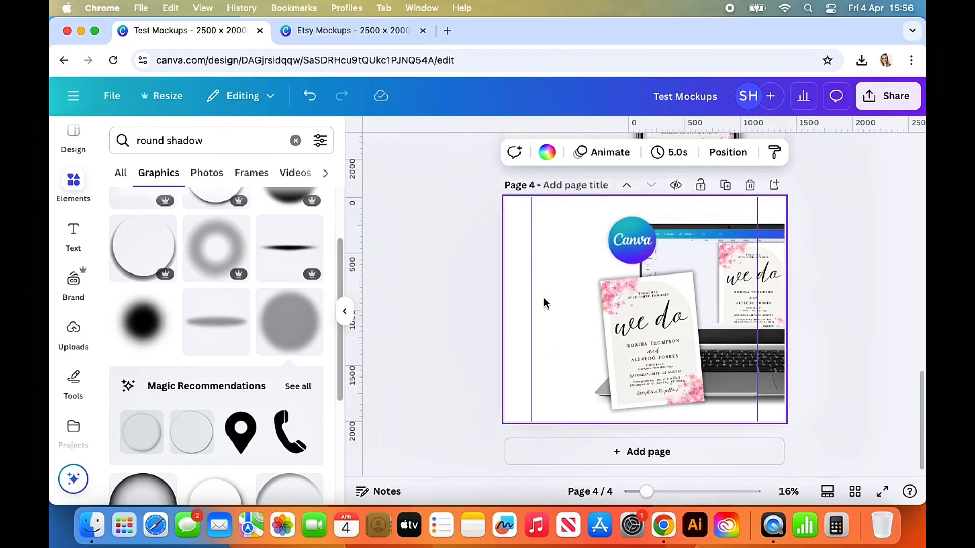
key("super+v")
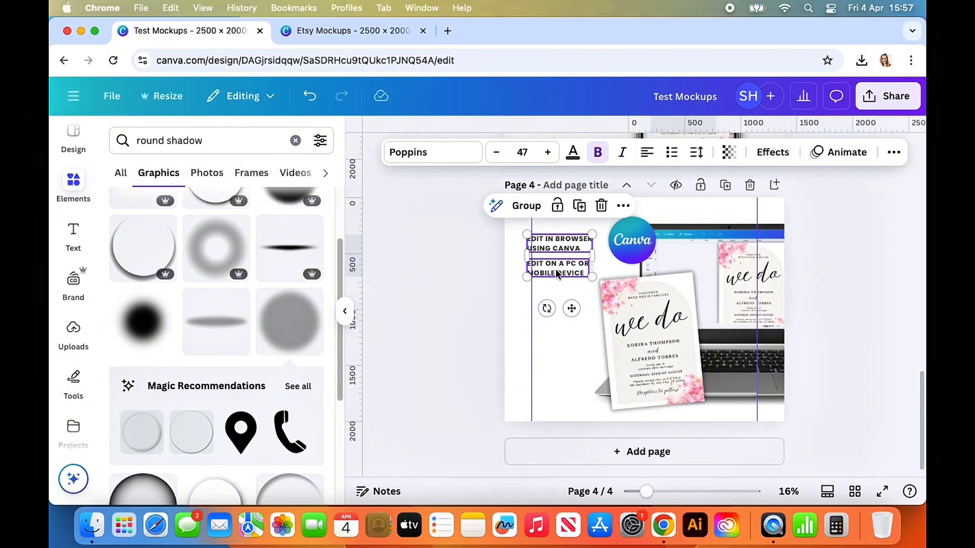
mouse_move(572, 307)
left_mouse_down()
mouse_move(562, 308)
mouse_move(560, 293)
left_mouse_up()
Scale the tilted invitation on page 4 down slightly and shift it left in front of the laptop
left_click(654, 347)
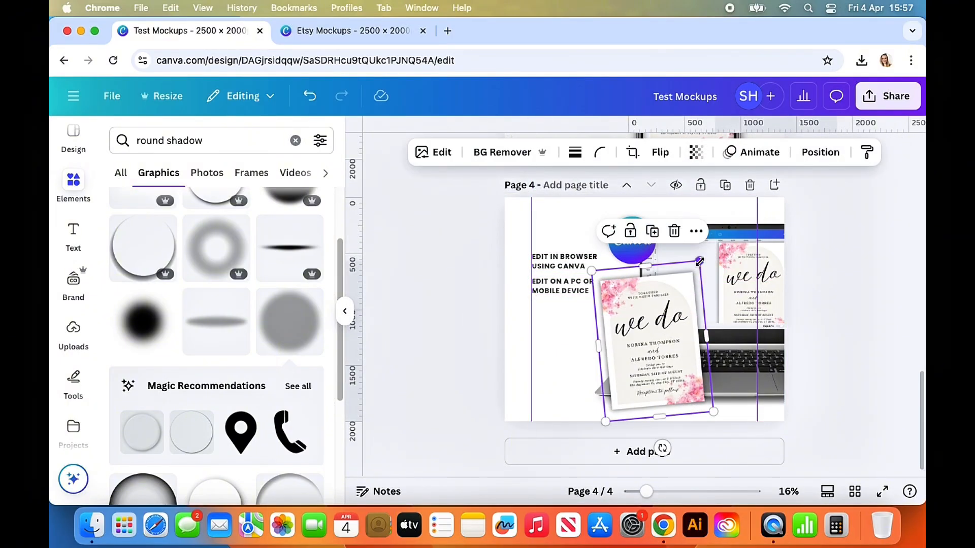
left_click_drag(699, 262, 689, 277)
left_click_drag(652, 341, 635, 345)
key("super+z")
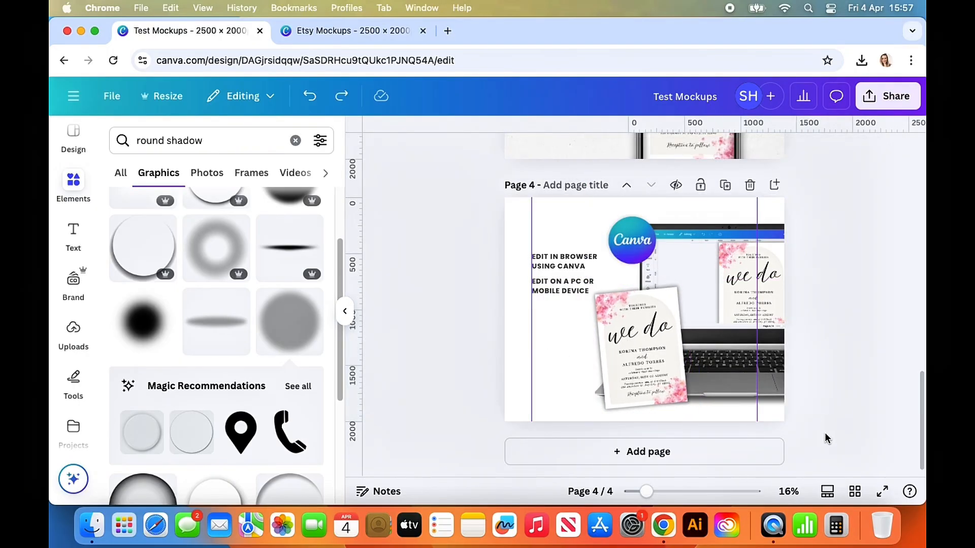
Add page 5 with the "INSTANT DOWNLOAD FILE" text layout and insert the light grey paper texture from the recently used photos
left_click(761, 455)
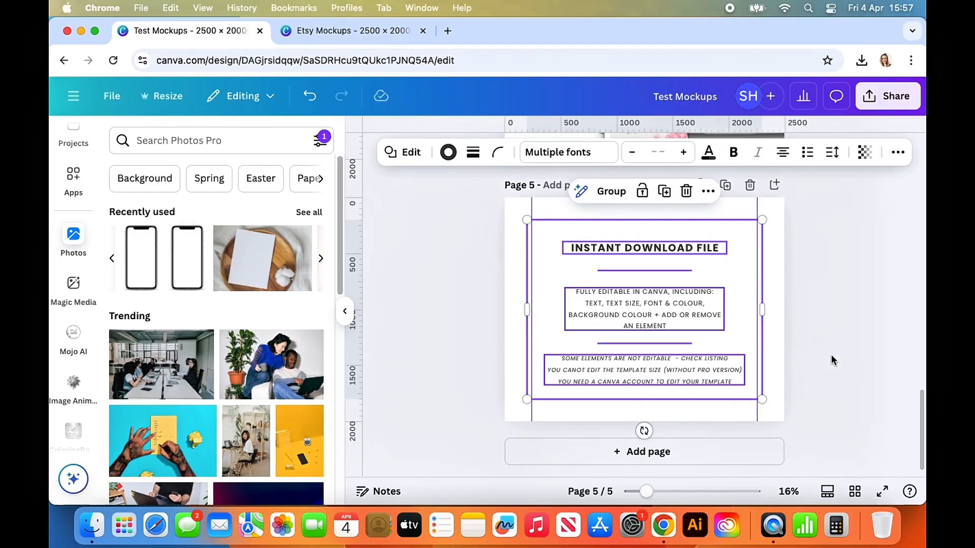
left_click(833, 360)
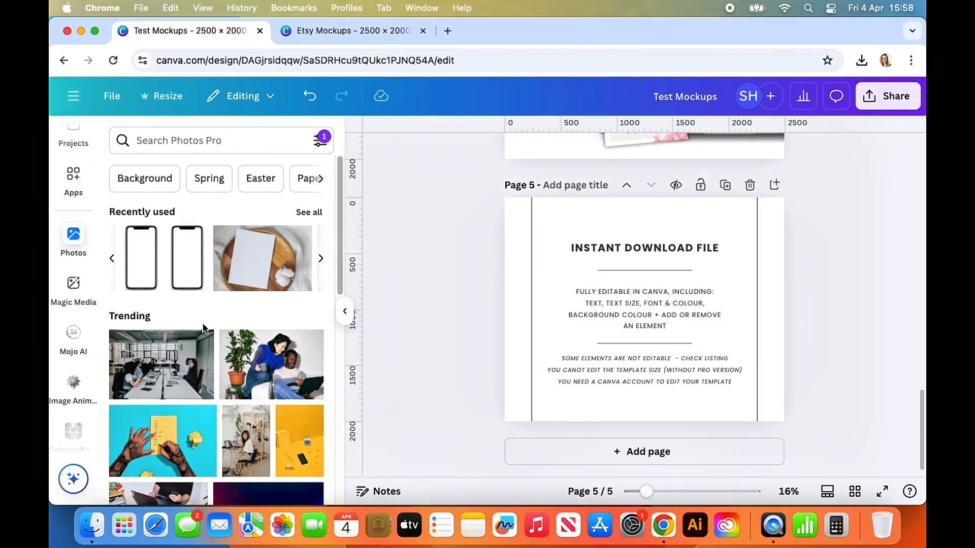
left_click(308, 213)
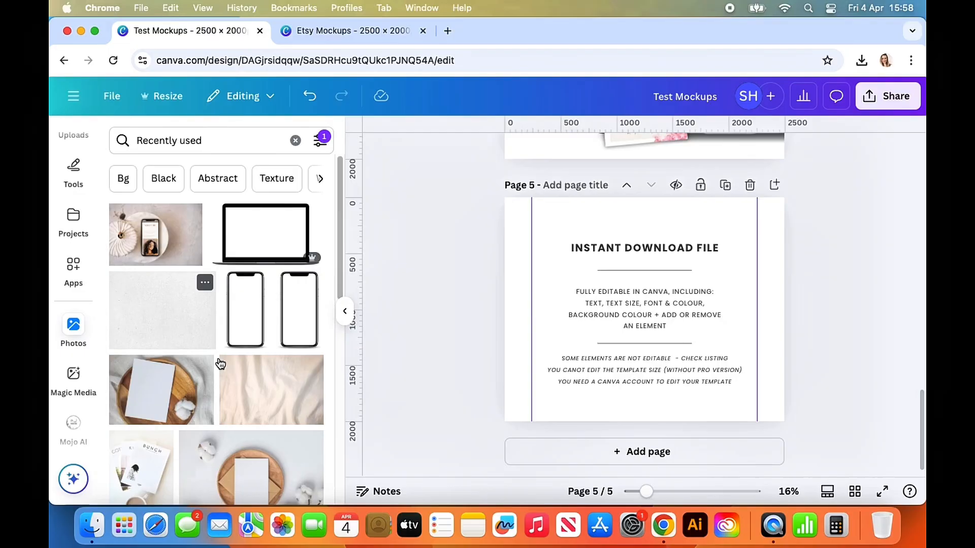
left_click(165, 322)
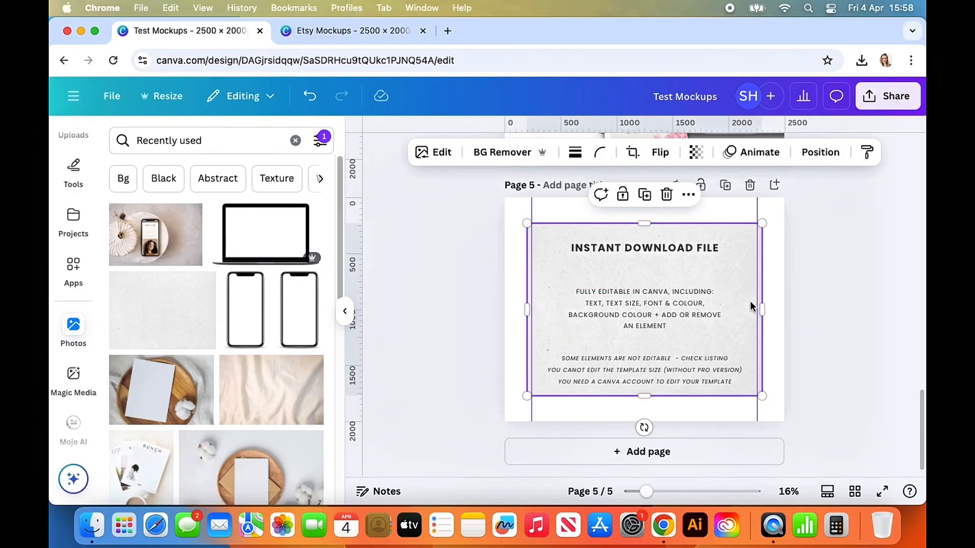
Enlarge the grey texture to cover all of page 5, centre it, and send it to the back
left_click_drag(731, 274, 725, 270)
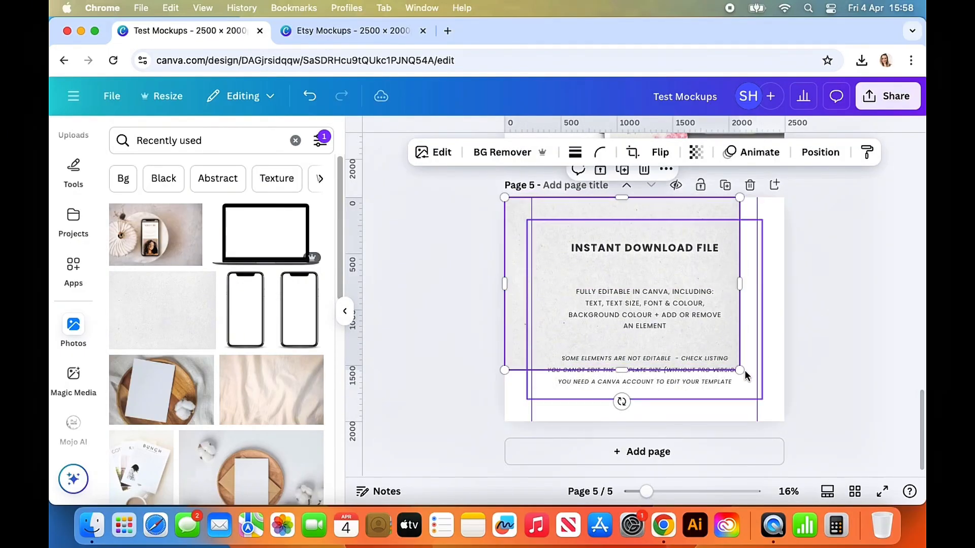
left_click_drag(739, 371, 810, 421)
left_click_drag(781, 382, 767, 381)
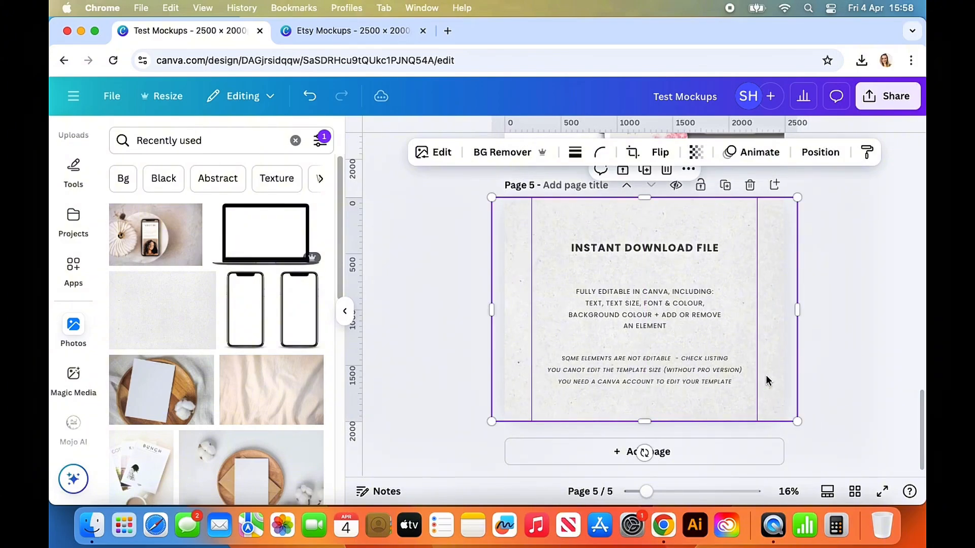
right_click(767, 381)
mouse_move(638, 255)
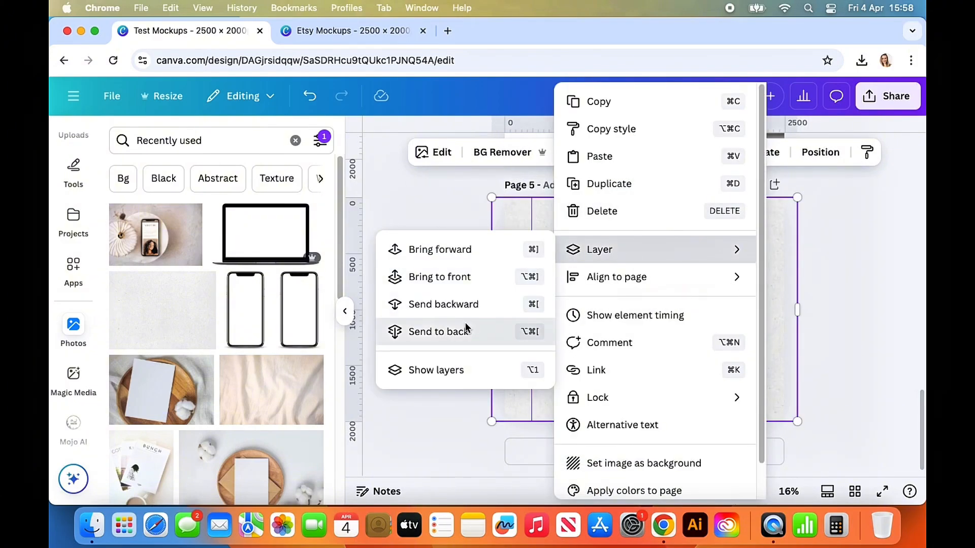
left_click(470, 329)
Set the transparency of page 5's grey texture background to 70
left_click(696, 152)
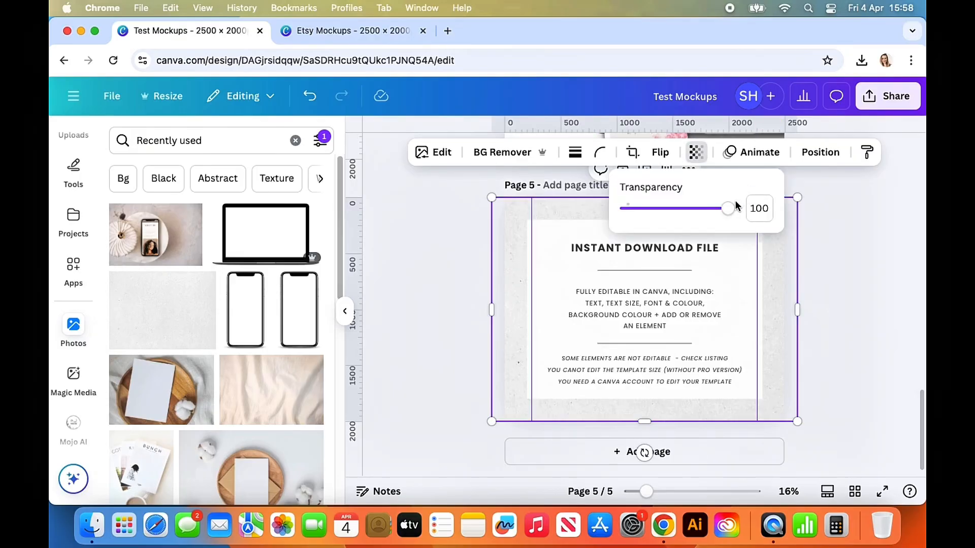
left_click(755, 208)
type("70")
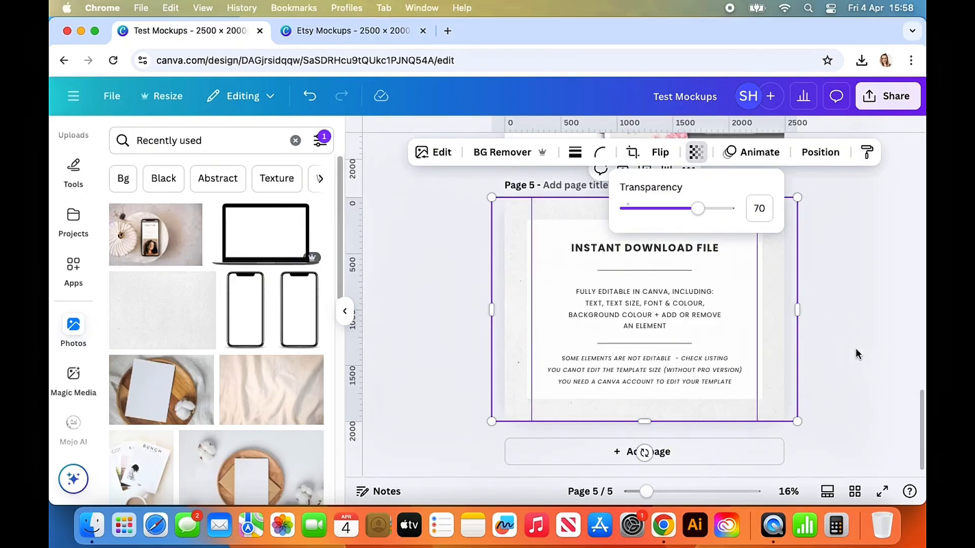
left_click(860, 373)
left_click(860, 371)
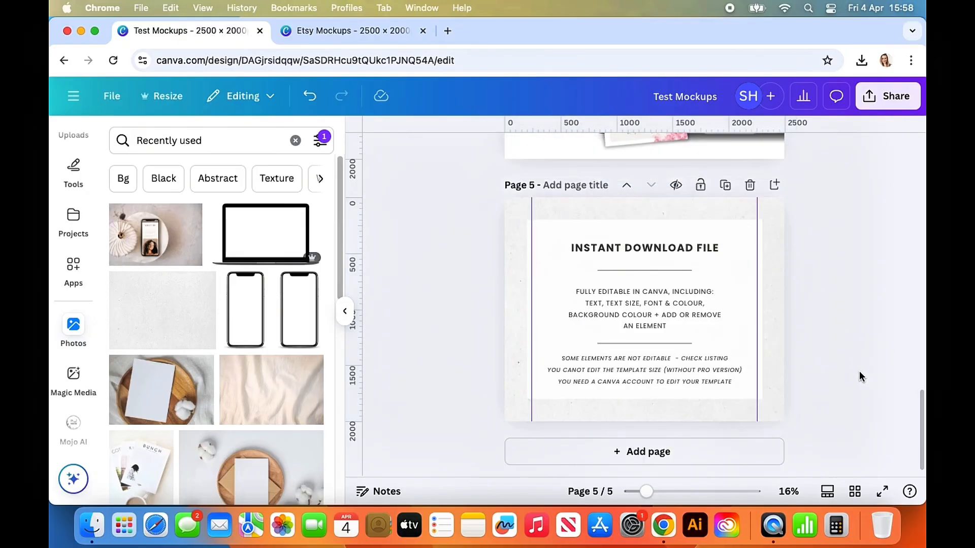
Make the "FULLY EDITABLE IN CANVA" paragraph and the italic note below it on page 5 bold
left_click(671, 320)
left_click(598, 152)
left_click(839, 402)
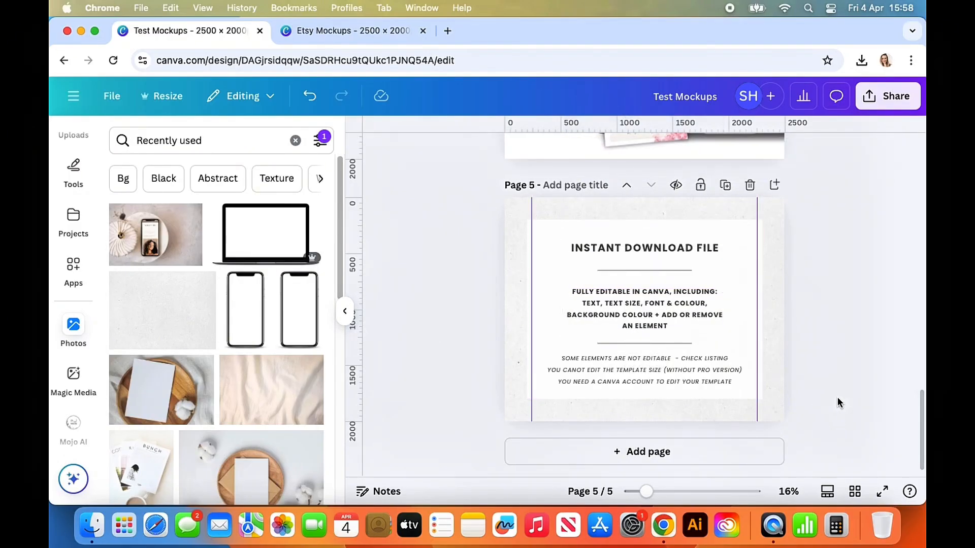
left_click(655, 375)
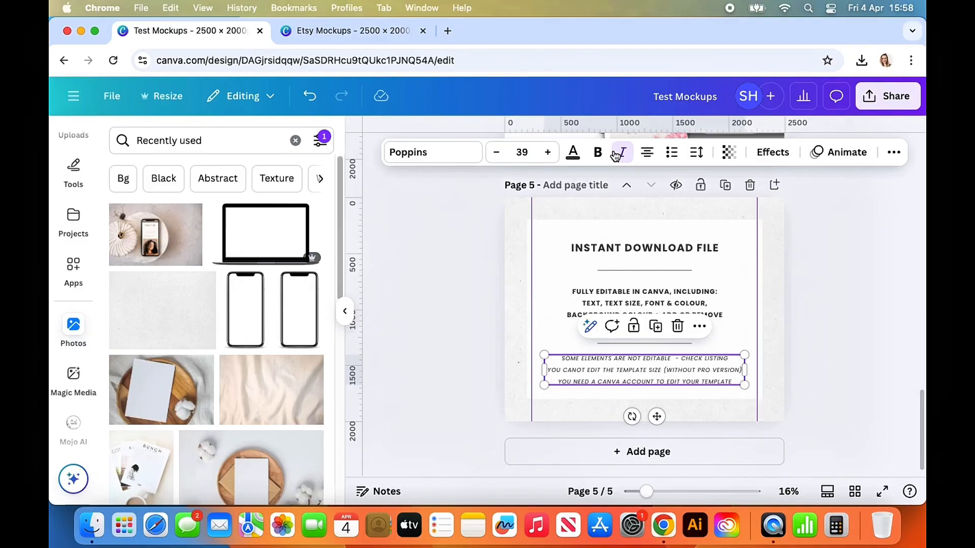
left_click(598, 152)
left_click(832, 403)
Widen the bold italic note on page 5 so it fits on three lines, and shift it slightly down
left_click(701, 372)
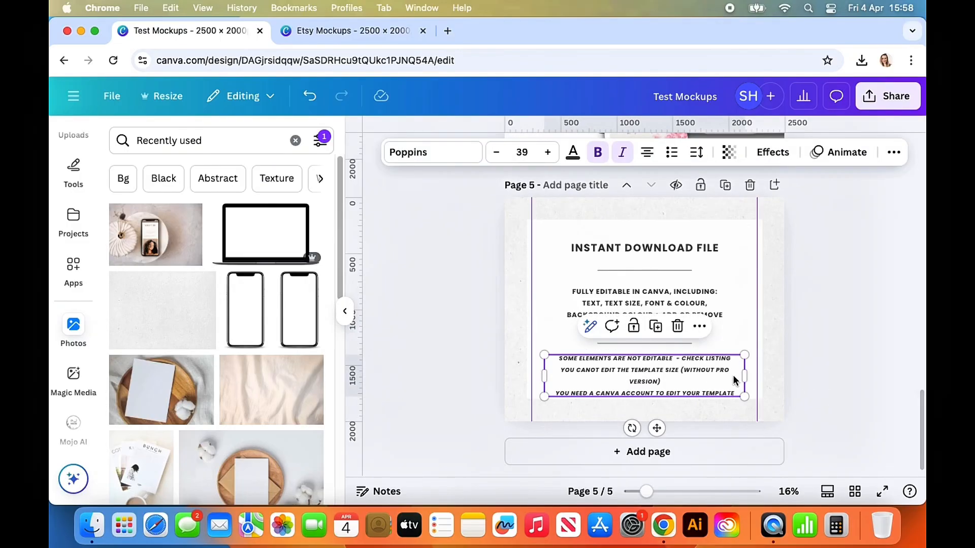
left_click_drag(749, 378, 754, 377)
key("Escape")
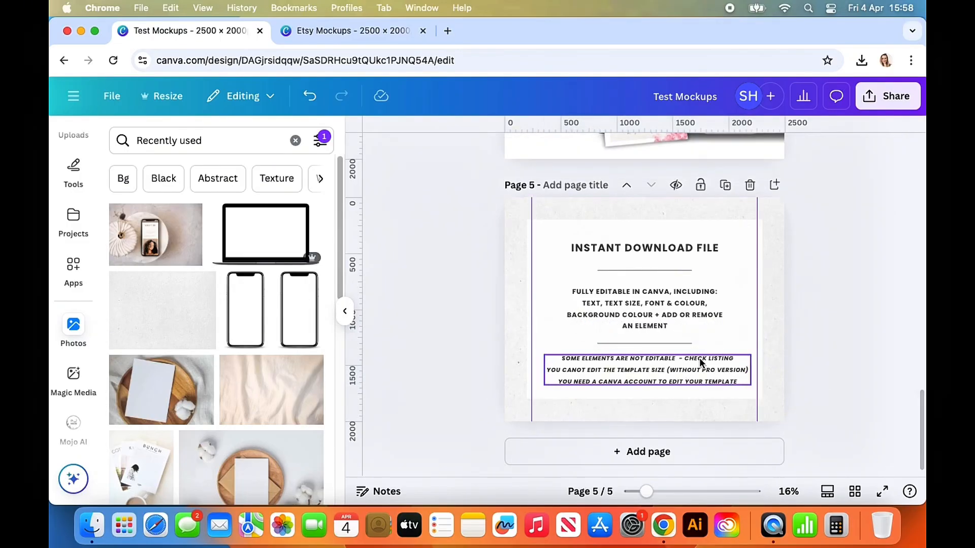
left_click(675, 377)
left_click_drag(672, 373, 672, 374)
left_click(835, 405)
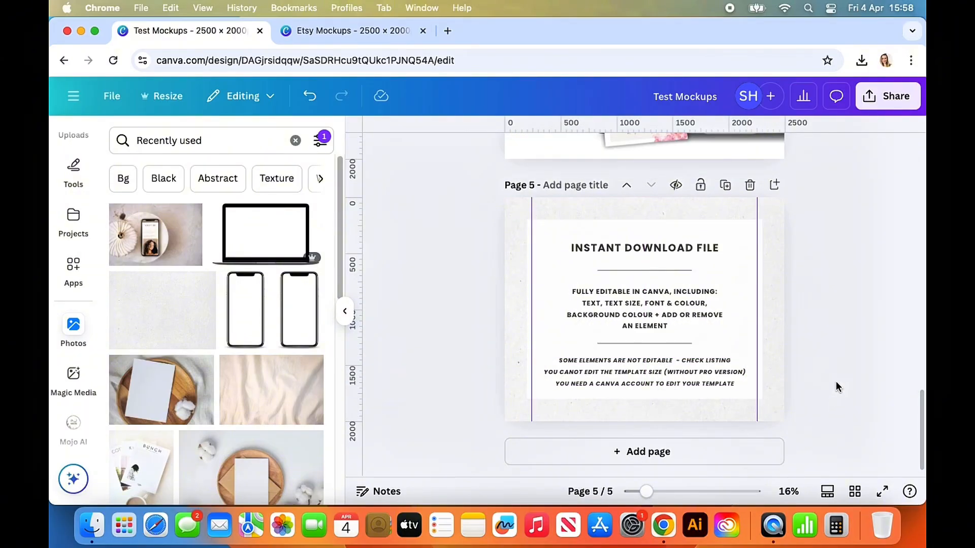
Cut the "MOBILE & PRINTABLE VERSIONS INCLUDED" text from page 3 and move the phone mockup to the page's horizontal centre
scroll(858, 436, "up", 10)
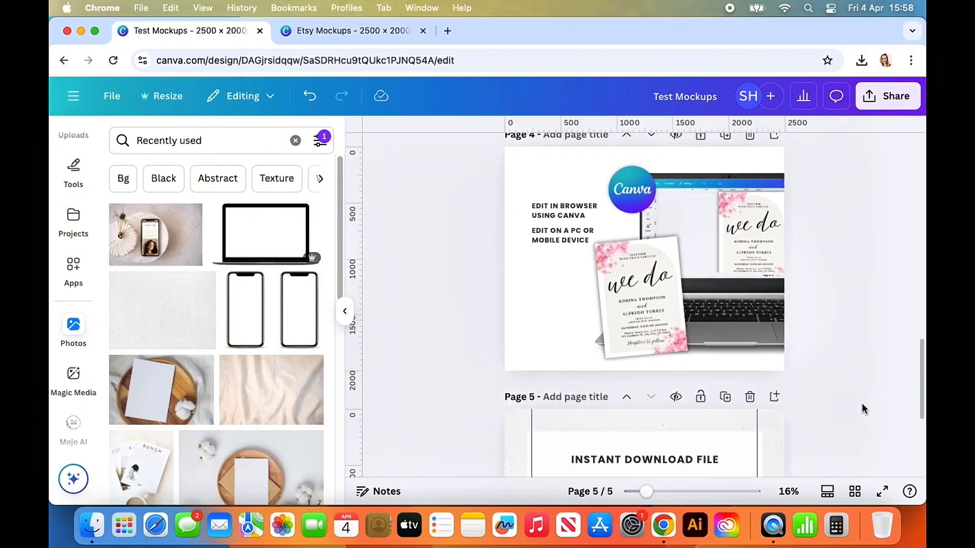
scroll(862, 404, "up", 10)
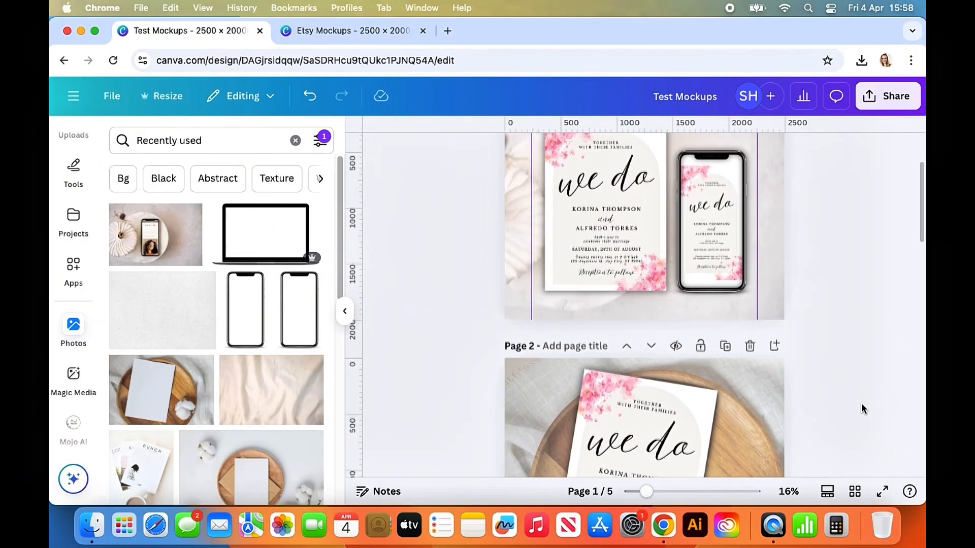
scroll(858, 409, "down", 8)
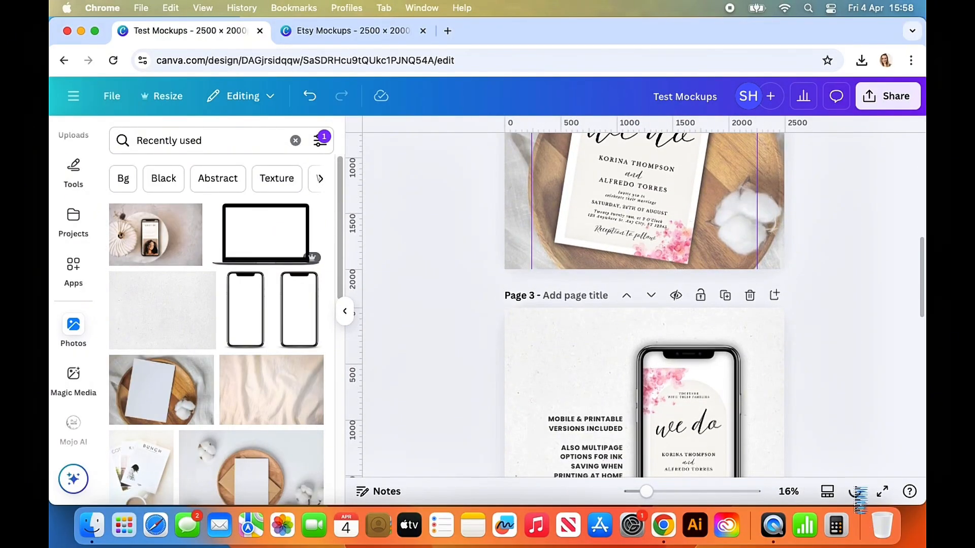
left_click(855, 492)
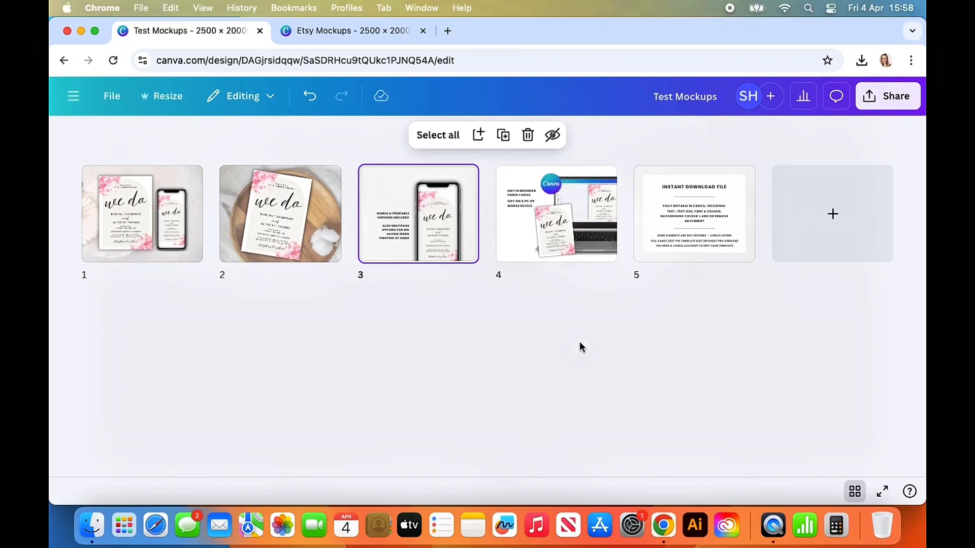
double_click(442, 243)
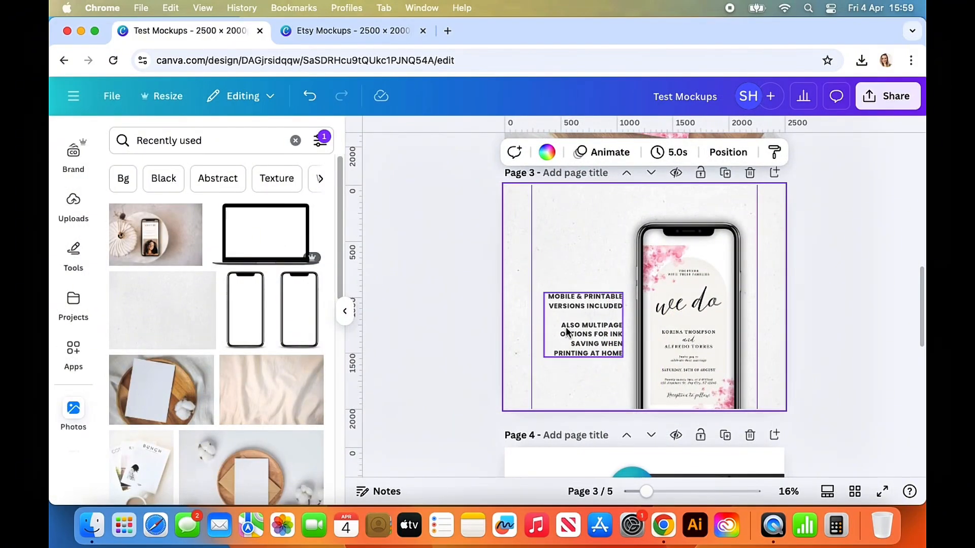
key("cmd+z")
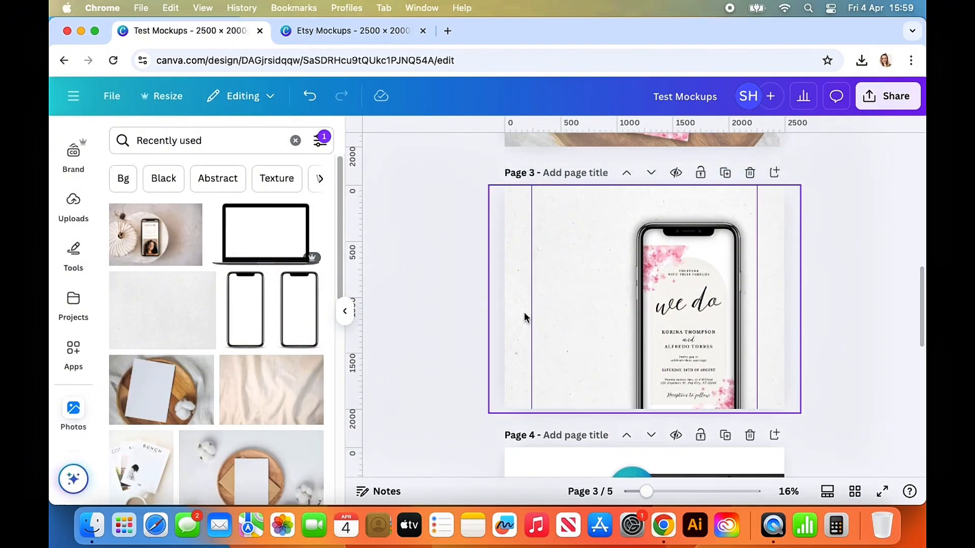
left_click(584, 333)
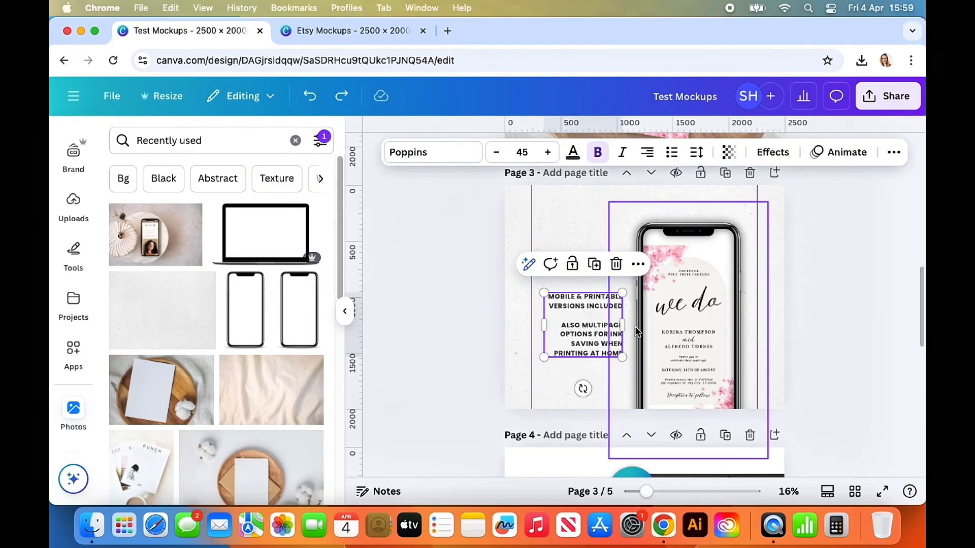
left_click_drag(660, 347, 620, 364)
left_click(827, 404)
Paste the mobile and printable versions text onto page 4 below the editing notes, left-aligned along the left guide
scroll(826, 403, "down", 5)
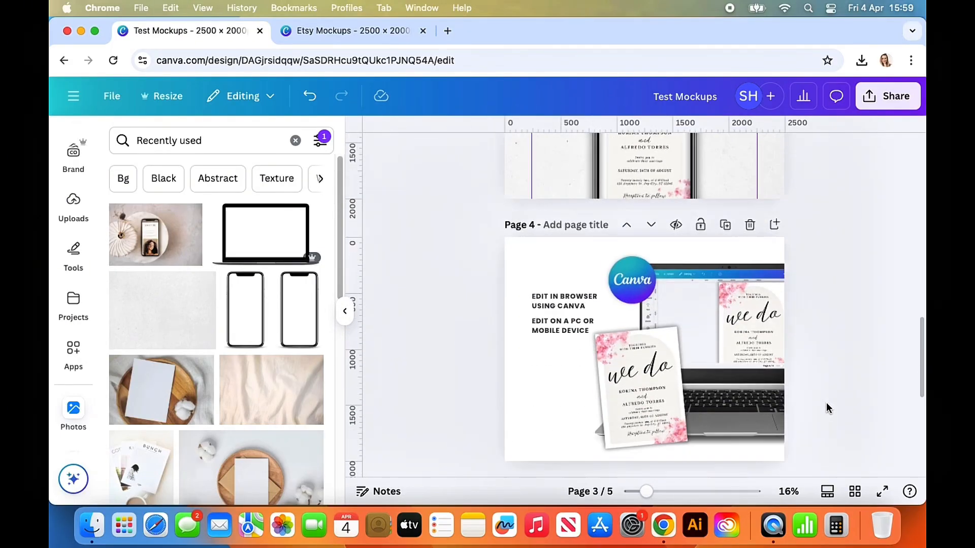
left_click(569, 389)
type("MOBILE & PRINTABLE VERSIONS INCLUDED  ALSO MULTIPAGE OPTIONS FOR INK SAVING WHEN PRINTING AT HOME")
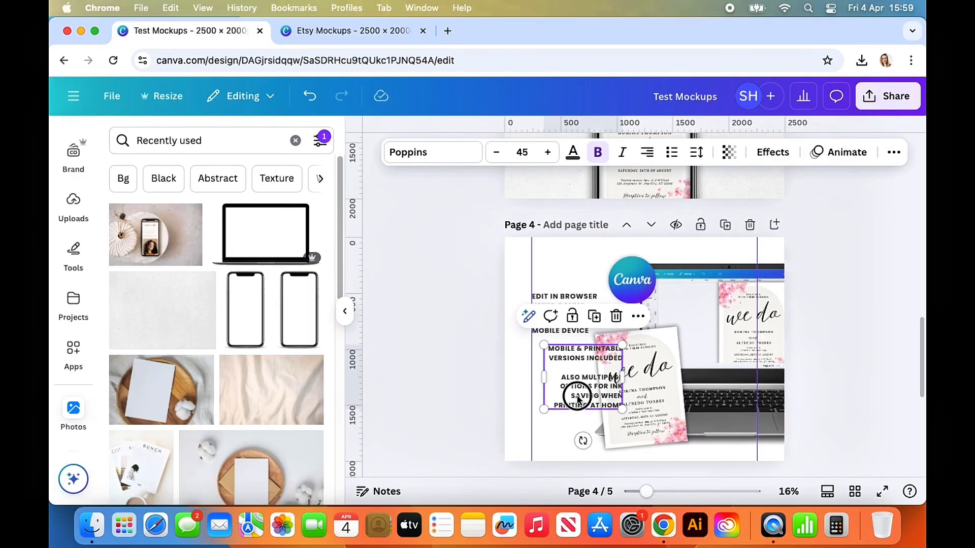
left_click_drag(577, 399, 559, 398)
left_click(646, 152)
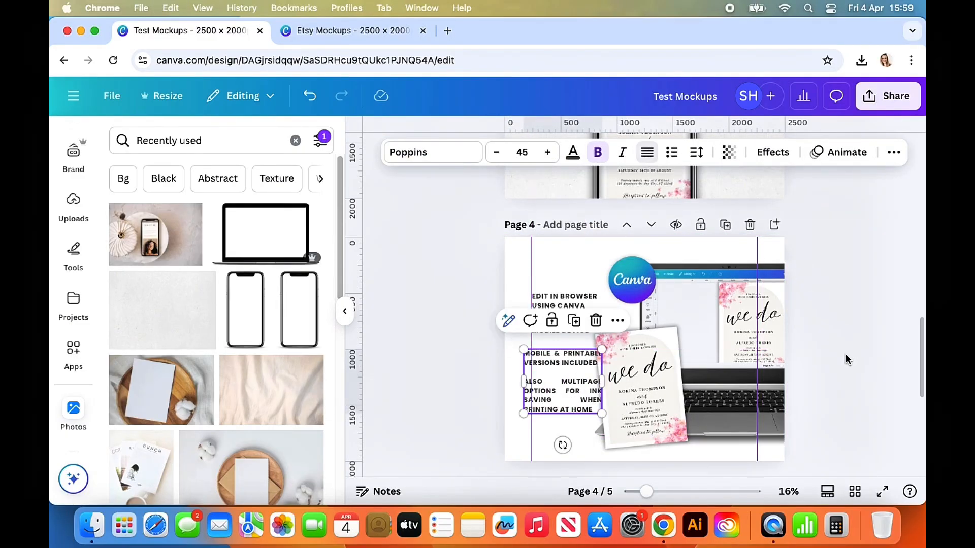
left_click(647, 153)
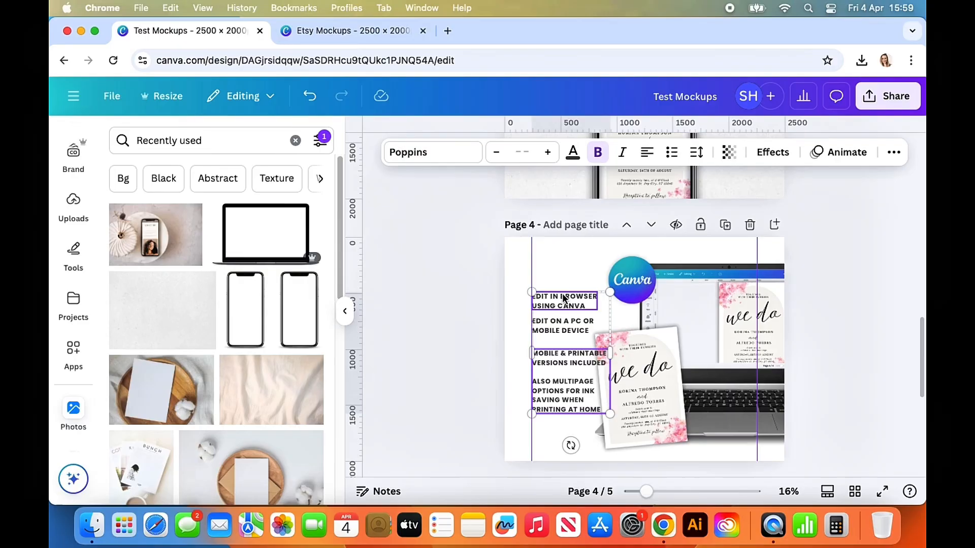
Set the font size of all the text notes beside the laptop on page 4 to 40
left_click(515, 286)
left_click_drag(515, 287, 564, 379)
left_click(516, 304)
left_click(551, 327)
left_click(551, 375)
left_click_drag(519, 433, 566, 305)
left_click(524, 151)
type("40")
key("Return")
left_click(820, 366)
Narrow the mobile and printable versions text box to clear the invitation card, and move it up closer to the notes above
left_click(579, 379)
left_click_drag(611, 377, 595, 382)
left_click_drag(551, 362, 551, 354)
left_click(474, 367)
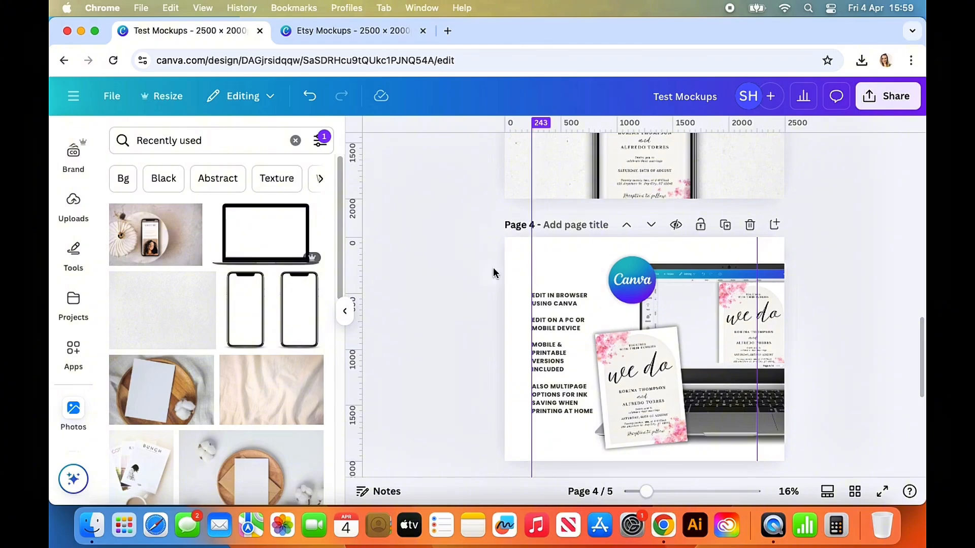
Move all the text notes on page 4 up together, and raise the tilted invitation card slightly
left_click_drag(494, 273, 565, 399)
key("Up")
key("Up")
key("Up")
key("Up")
key("Up")
key("Up")
key("Up")
key("Up")
key("Up")
key("Up")
left_click(457, 312)
left_click_drag(659, 404, 688, 402)
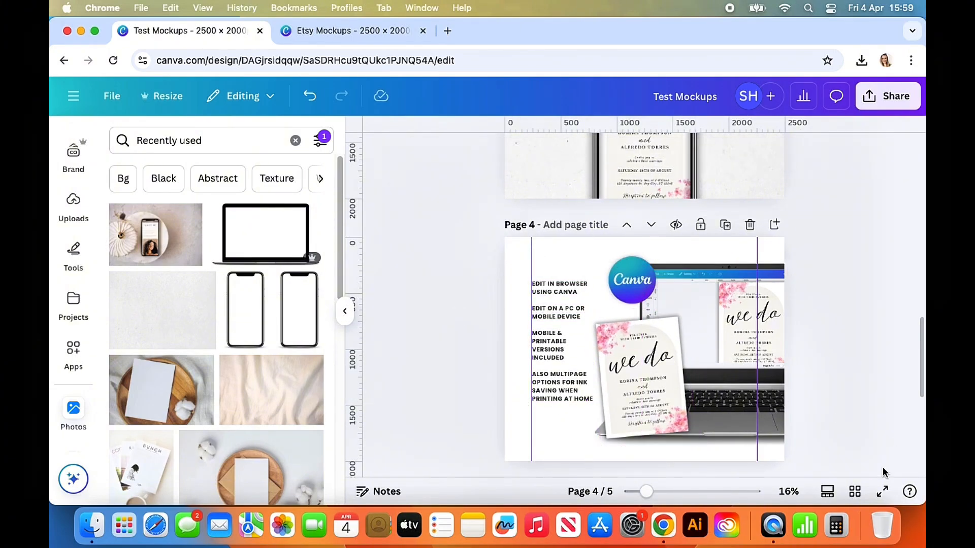
Enlarge the phone mockup on page 3 to about 1,670 × 2,693 px and recentre it horizontally, slightly lower on the page
left_click(855, 491)
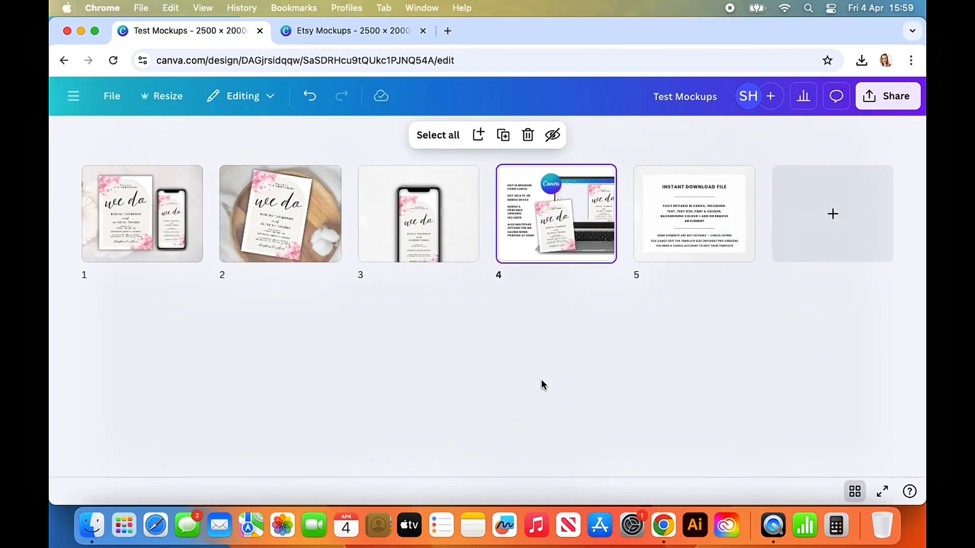
left_click(446, 246)
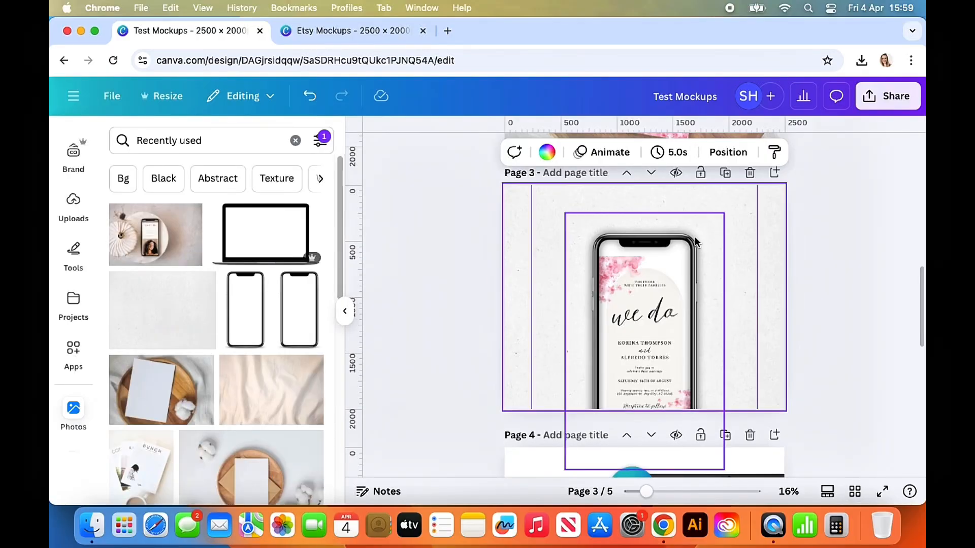
left_click(664, 271)
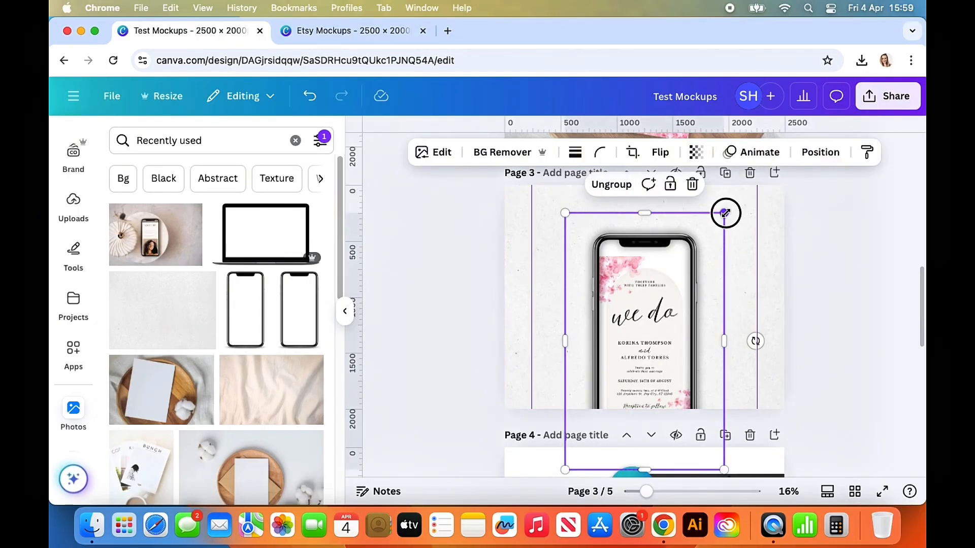
left_click_drag(725, 213, 753, 169)
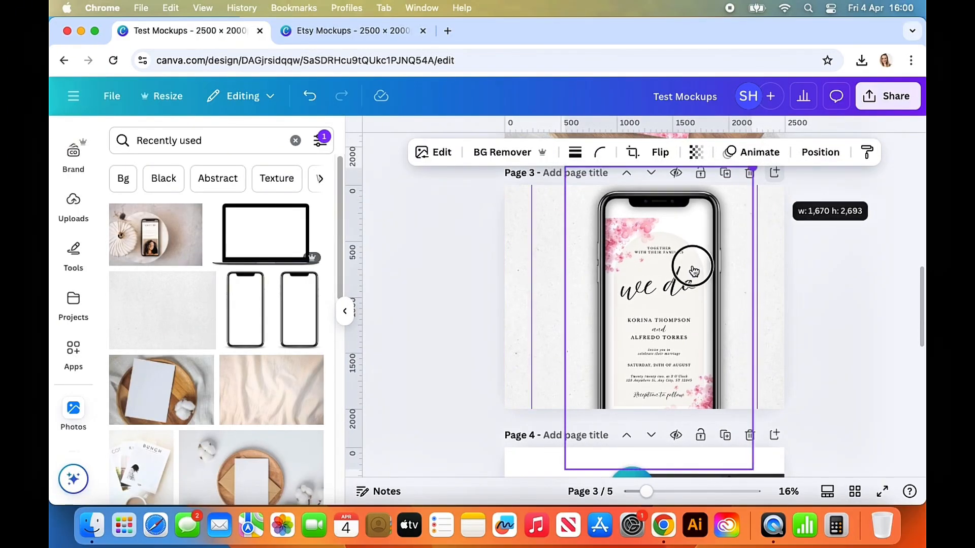
left_click_drag(655, 334, 643, 364)
left_click(802, 433)
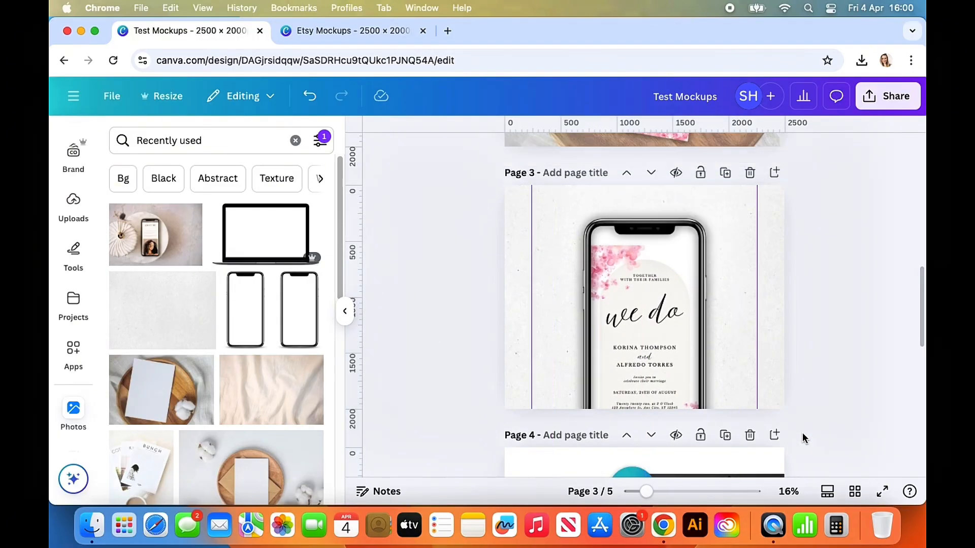
Review all five pages together, return to page 1, and look through the file types offered for downloading the design
left_click(855, 491)
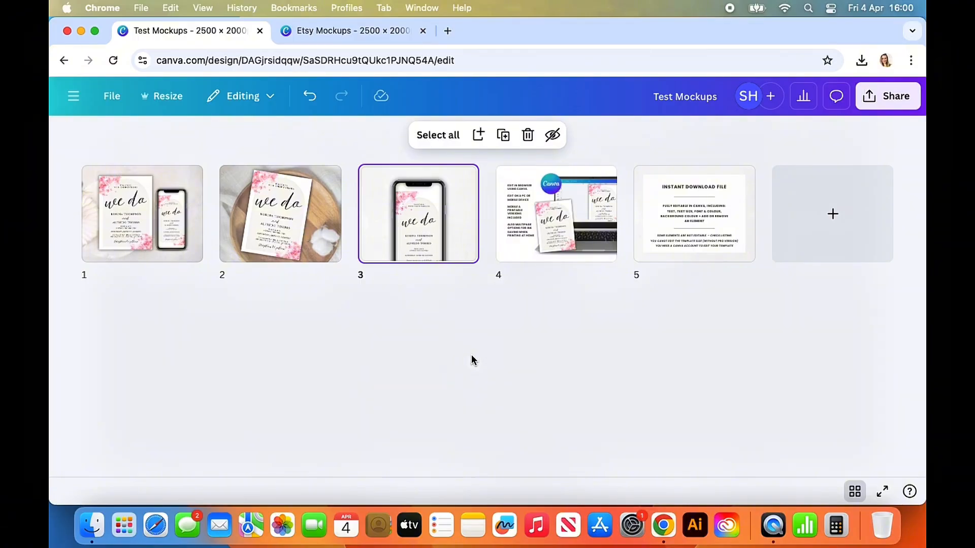
double_click(125, 237)
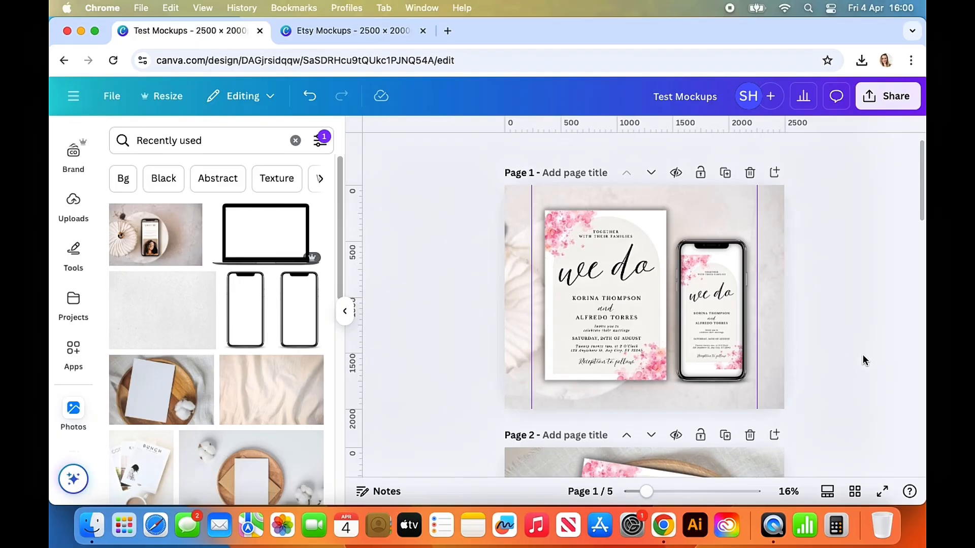
left_click(867, 93)
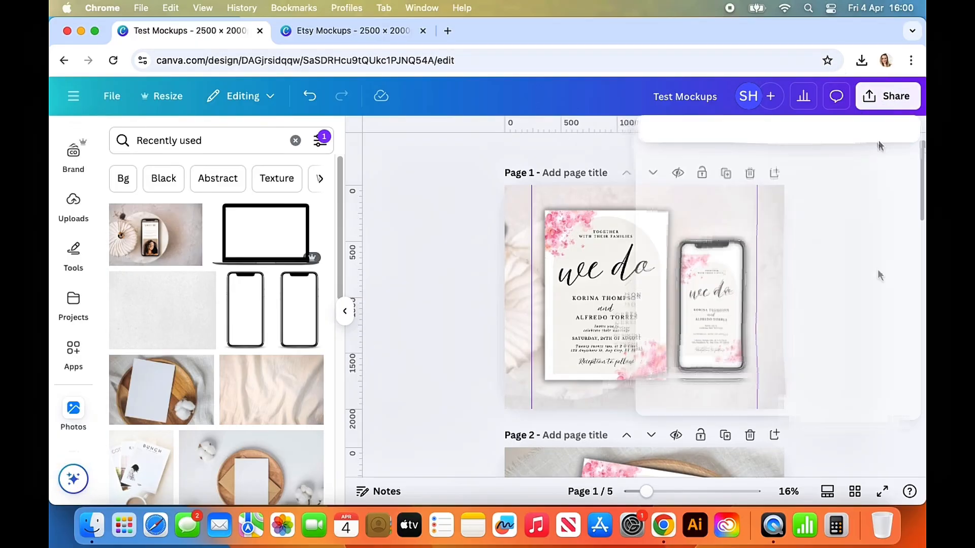
left_click(679, 373)
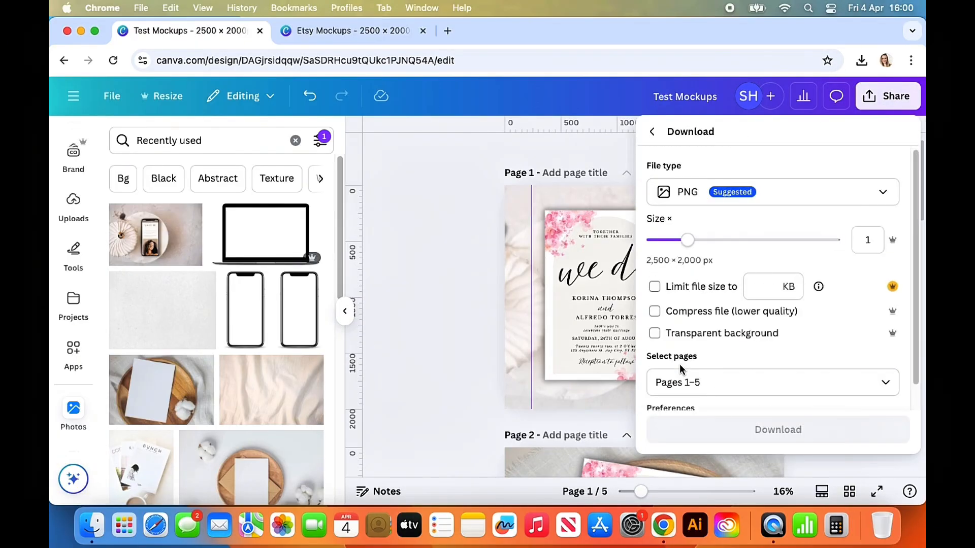
left_click(884, 194)
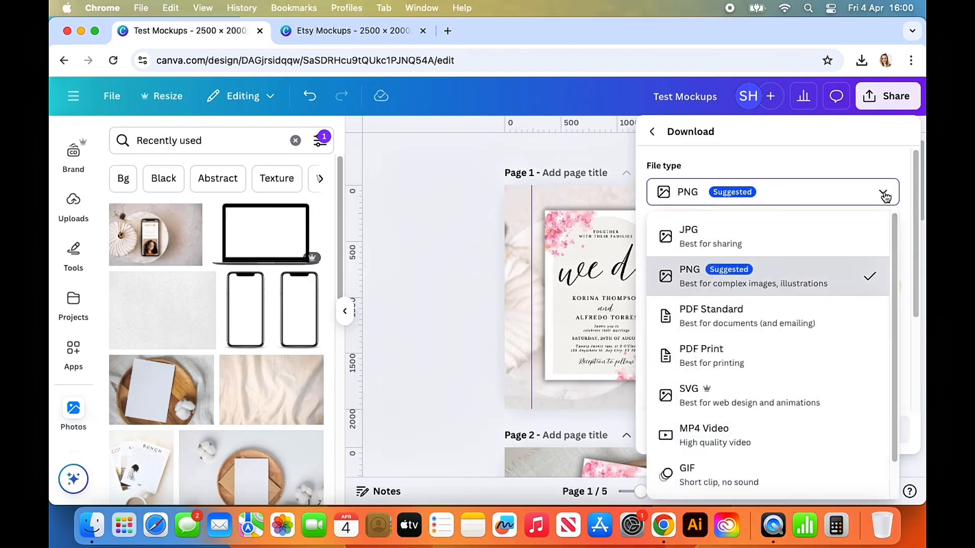
left_click(430, 182)
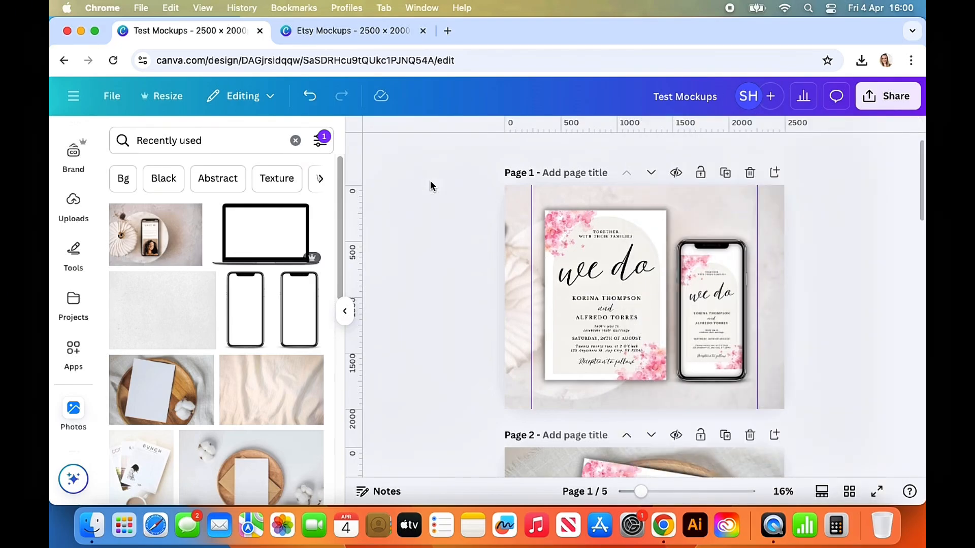
Hide the photo library beside the canvas to give the pages more room
left_click(346, 311)
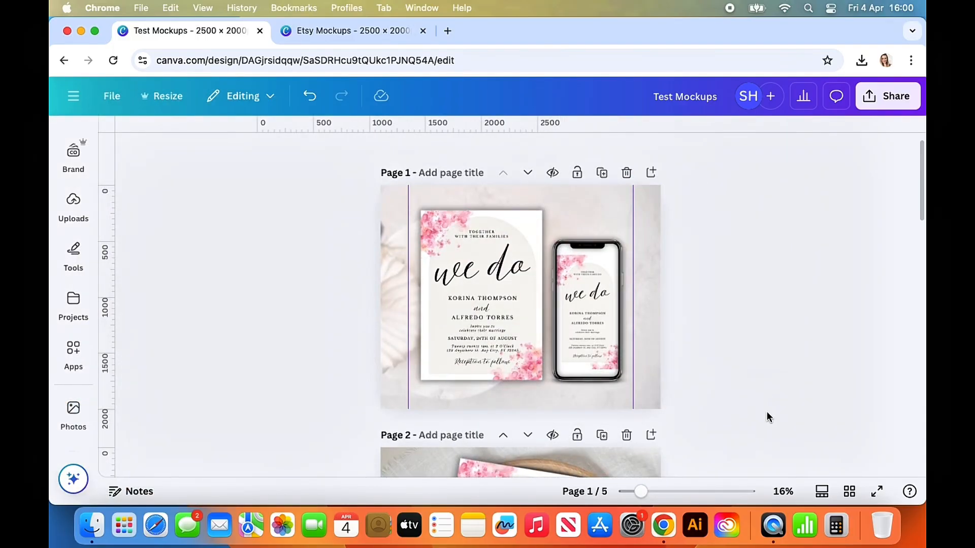
scroll(767, 418, "down", 1)
scroll(766, 416, "up", 2)
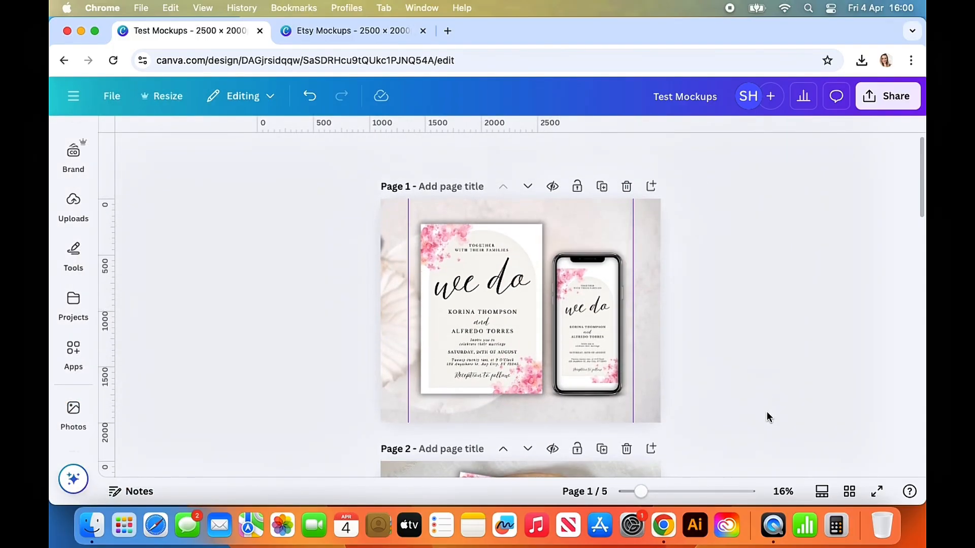
scroll(768, 417, "down", 1)
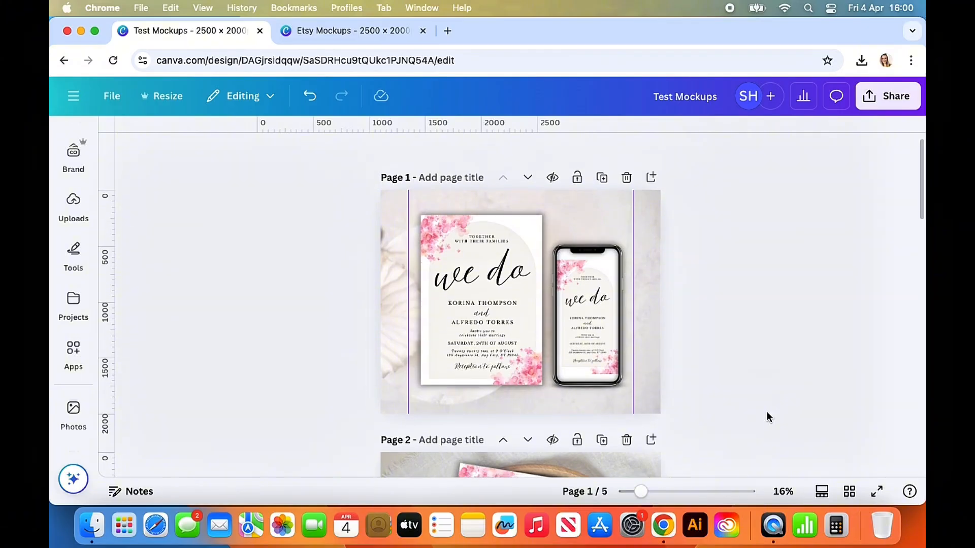